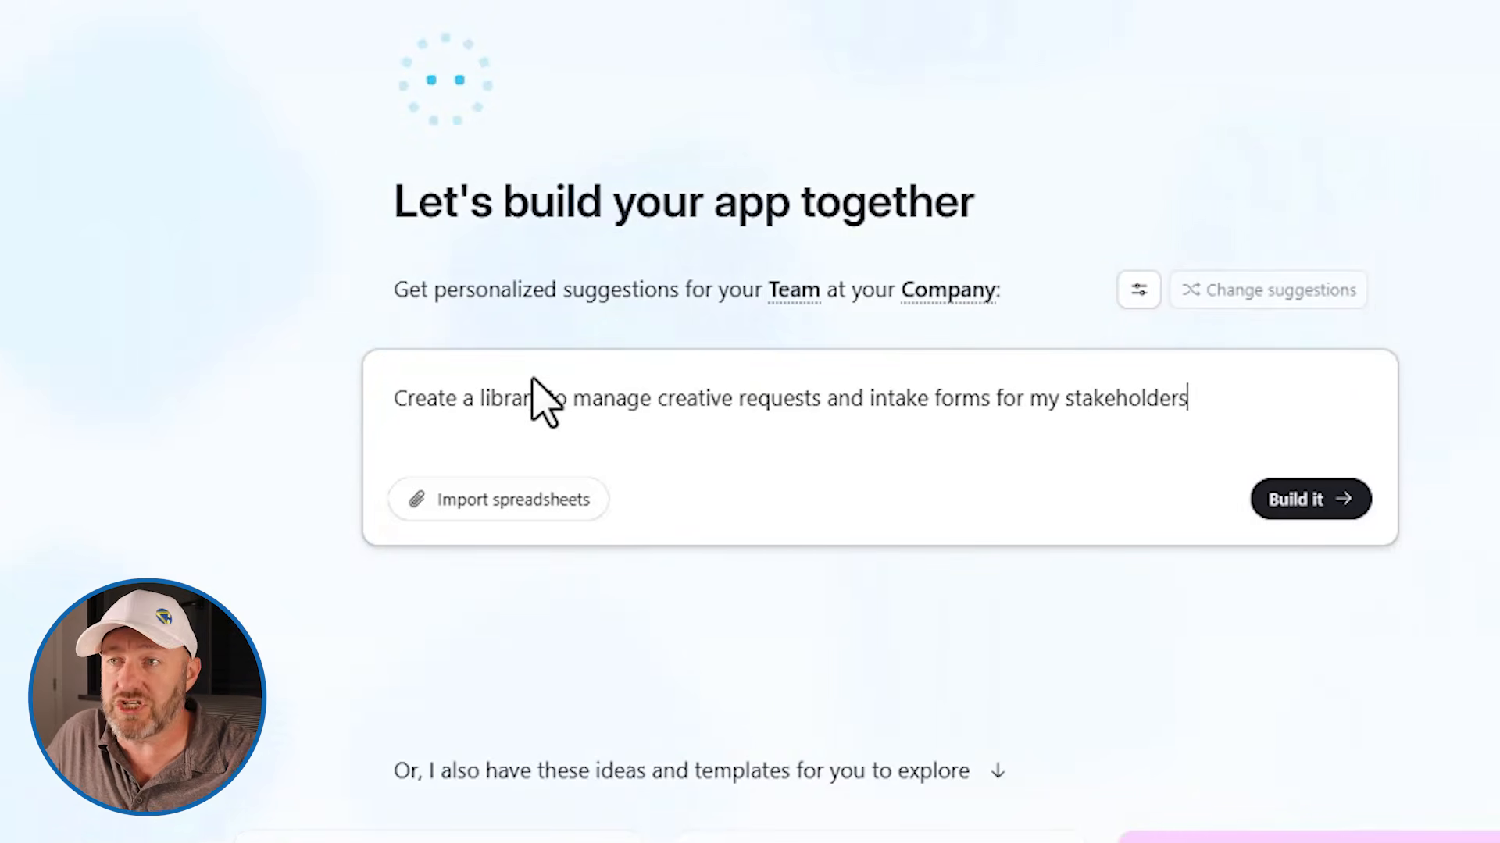
# Replace the app prompt with the full Real-Time Project Visibility System specification covering tables, rollups, status logic and interfaces
pyautogui.tripleClick(534, 406)
pyautogui.hotkey('ctrl', 'v')
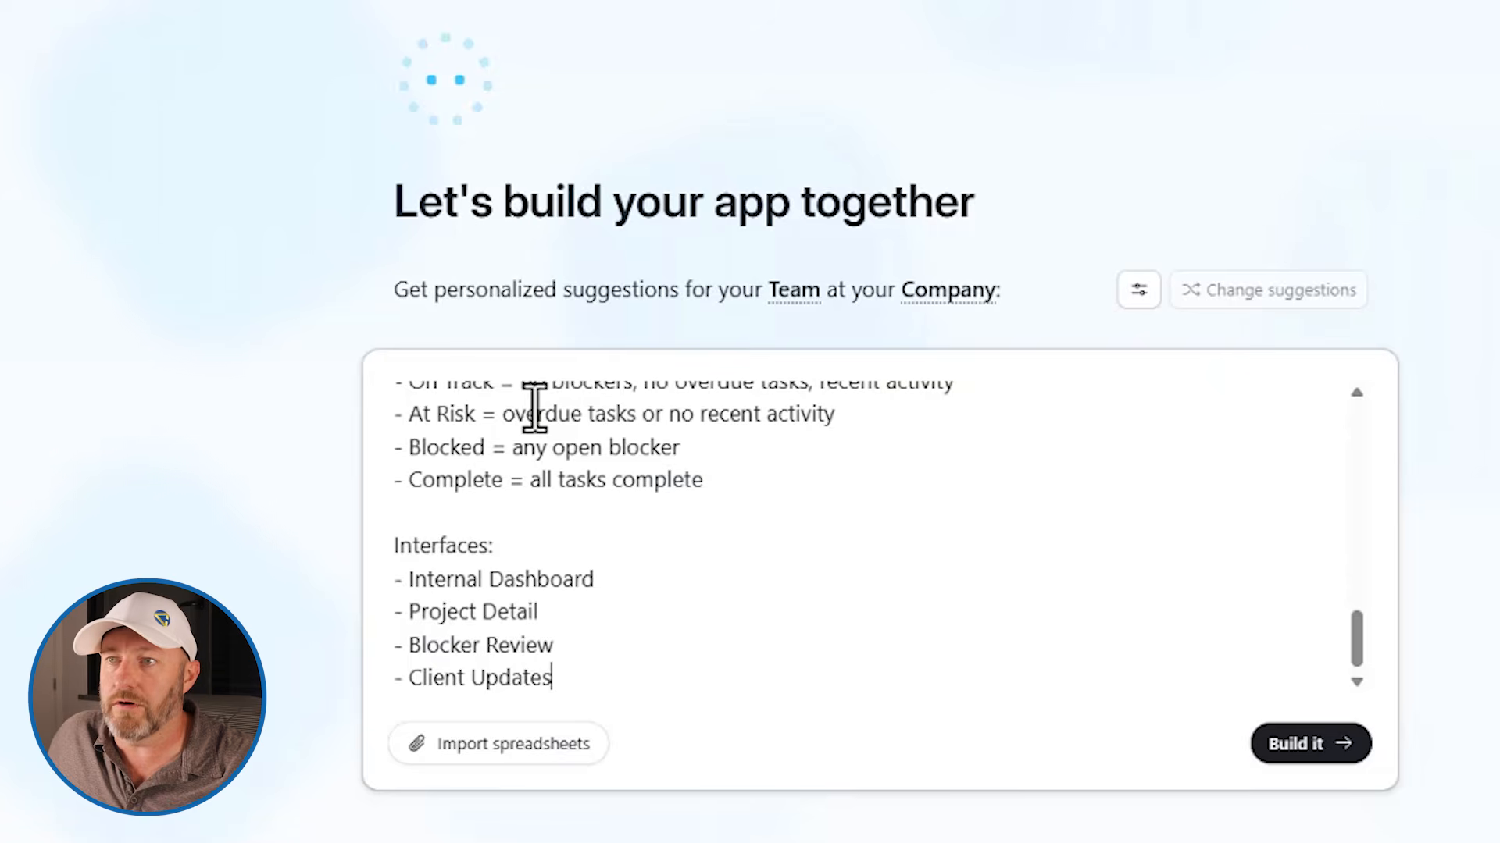
pyautogui.scroll(10, 659, 579)
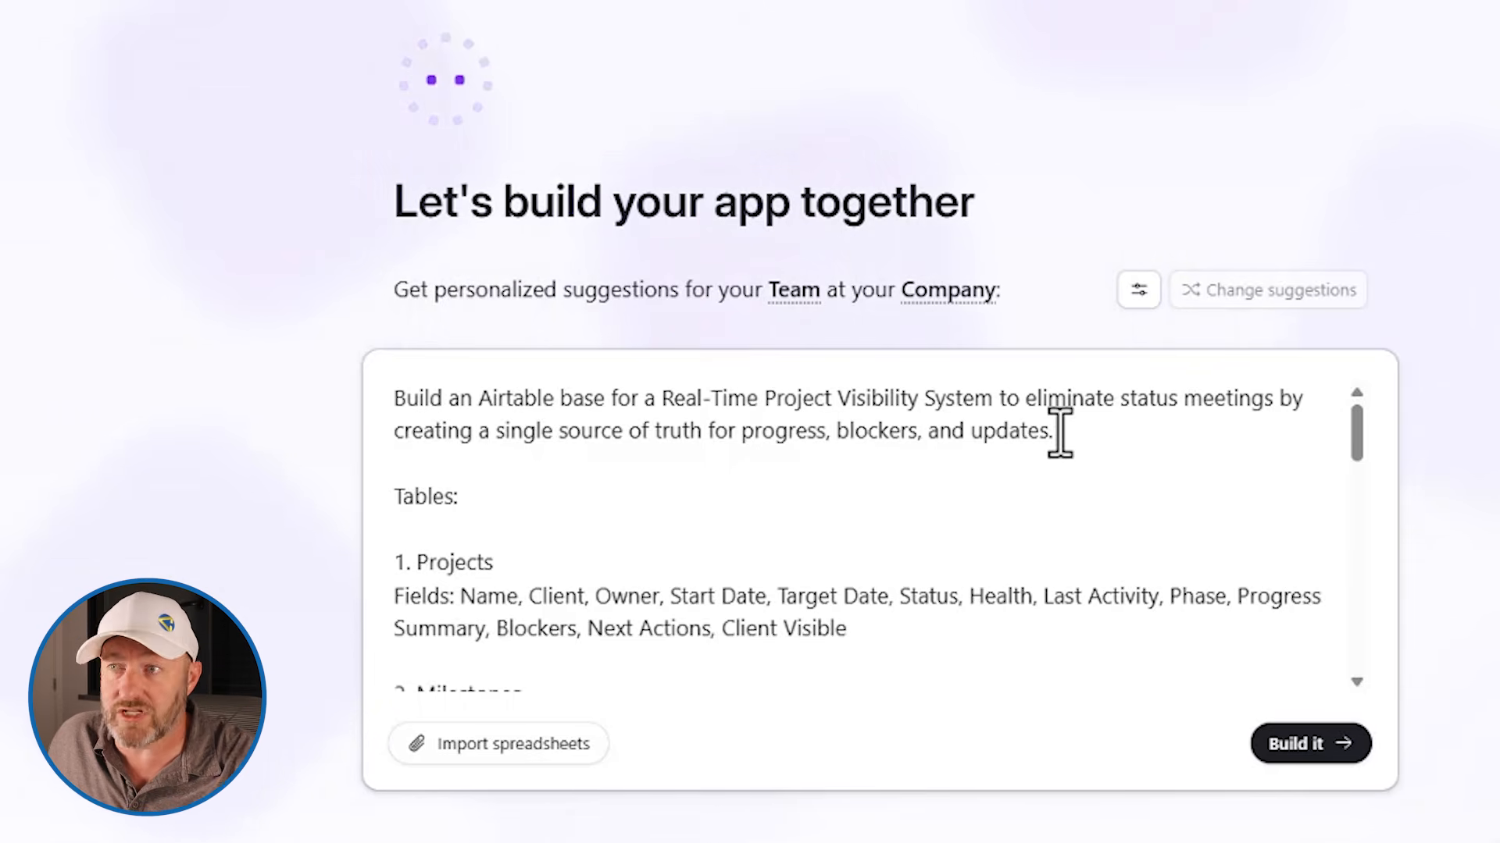
# Review the prompt's table and field lists, project rollups, status logic and interface list from start to end
pyautogui.scroll(-2, 1020, 479)
pyautogui.scroll(2, 1010, 502)
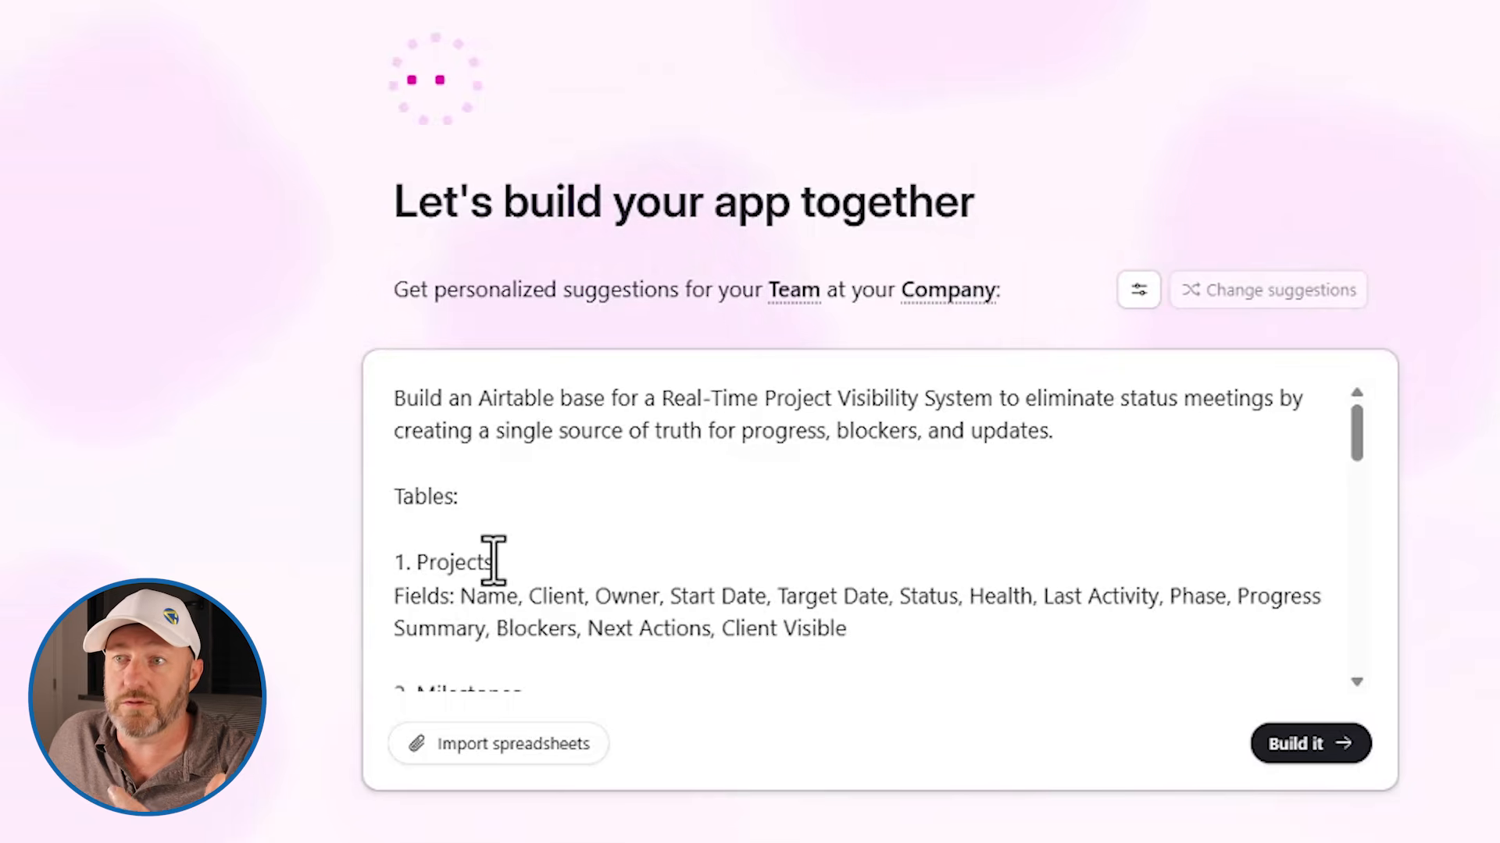
pyautogui.scroll(-2, 475, 562)
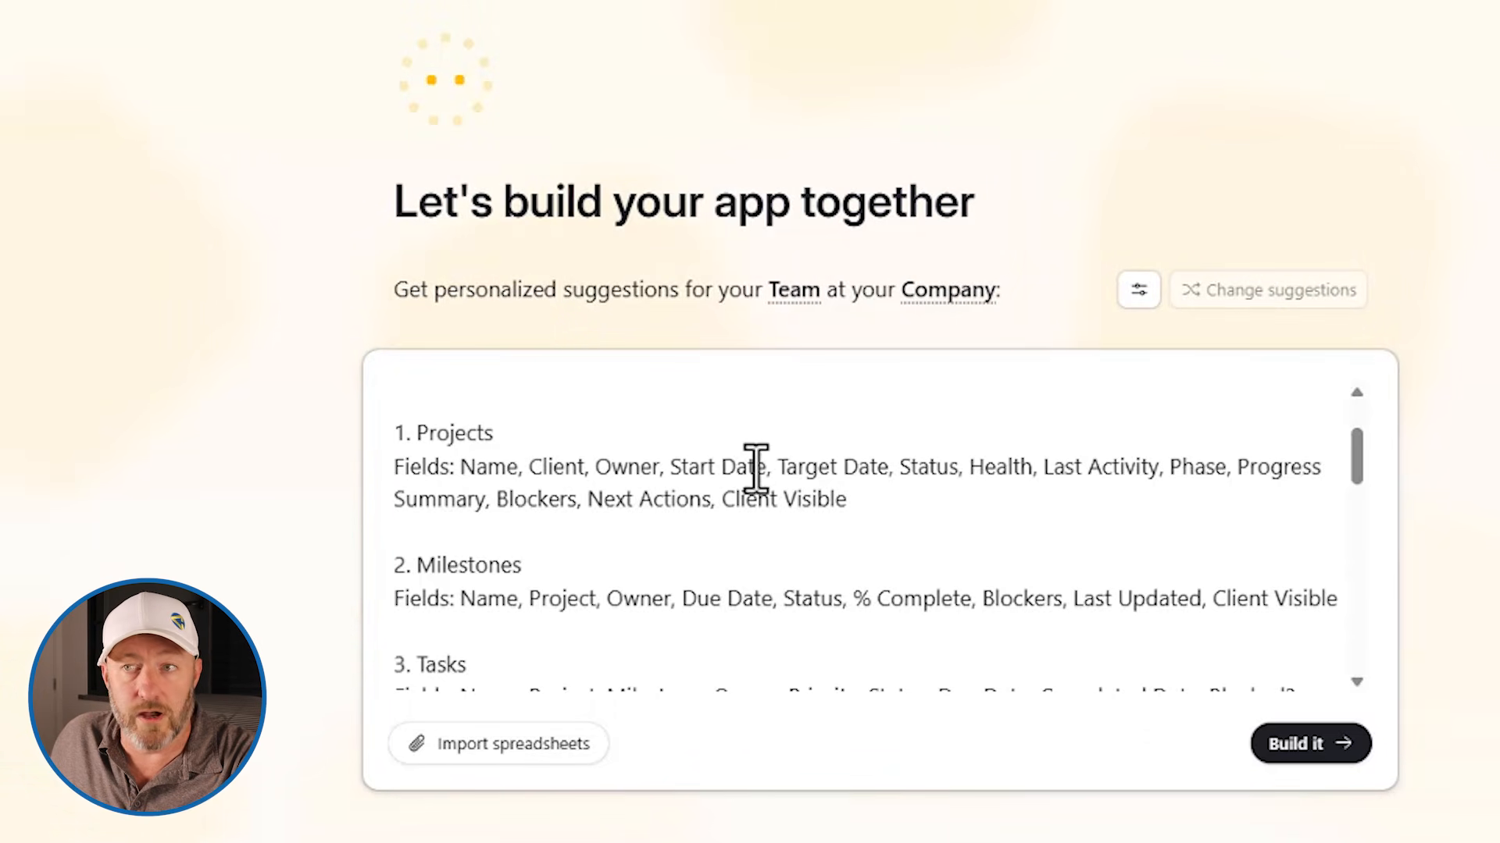
pyautogui.scroll(-3, 535, 579)
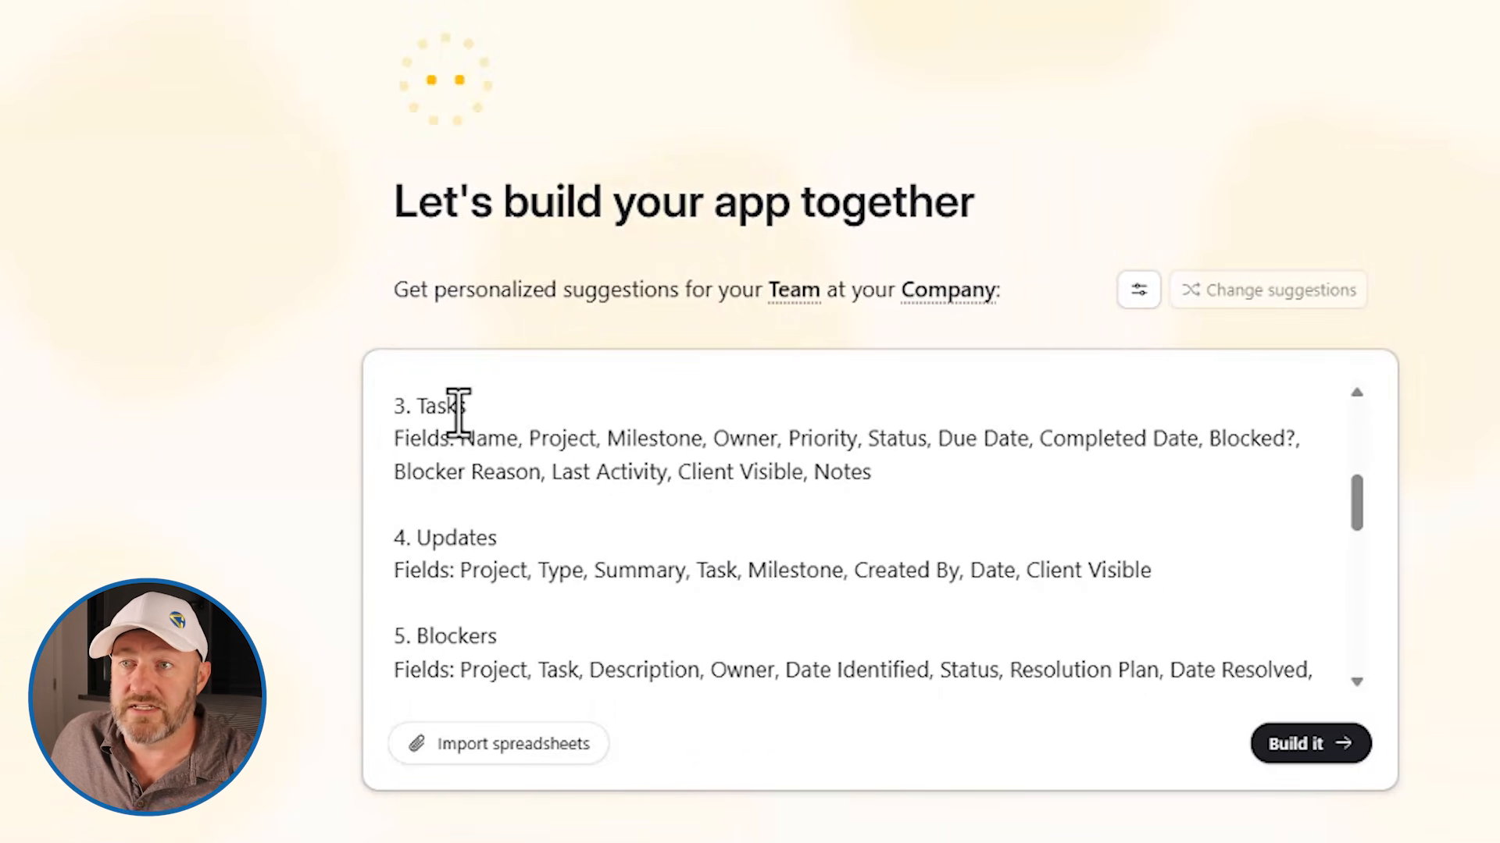
pyautogui.scroll(-2, 452, 640)
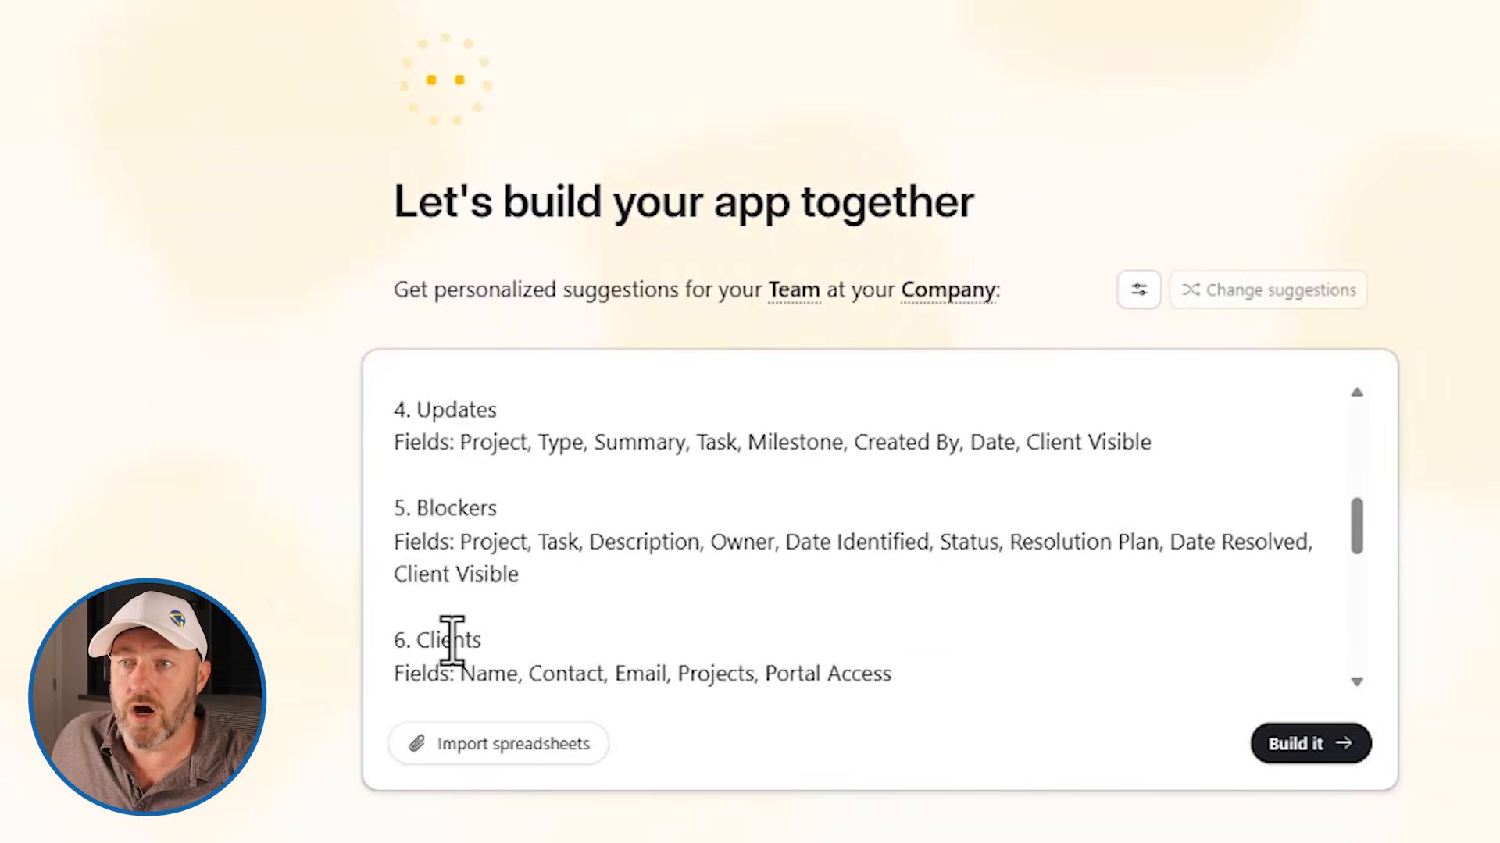
pyautogui.scroll(-2, 452, 637)
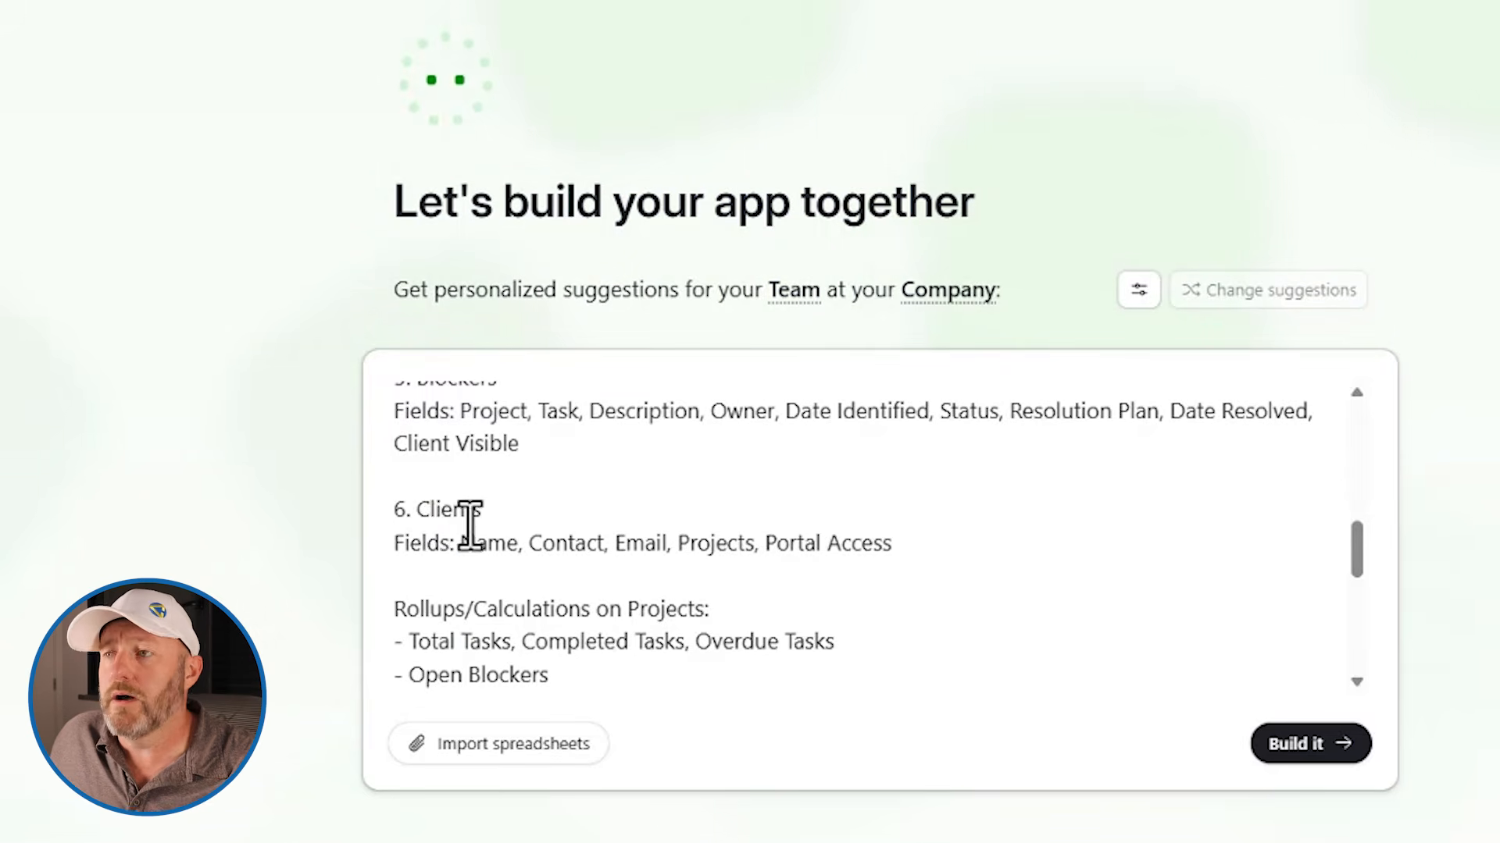
pyautogui.scroll(-5, 470, 525)
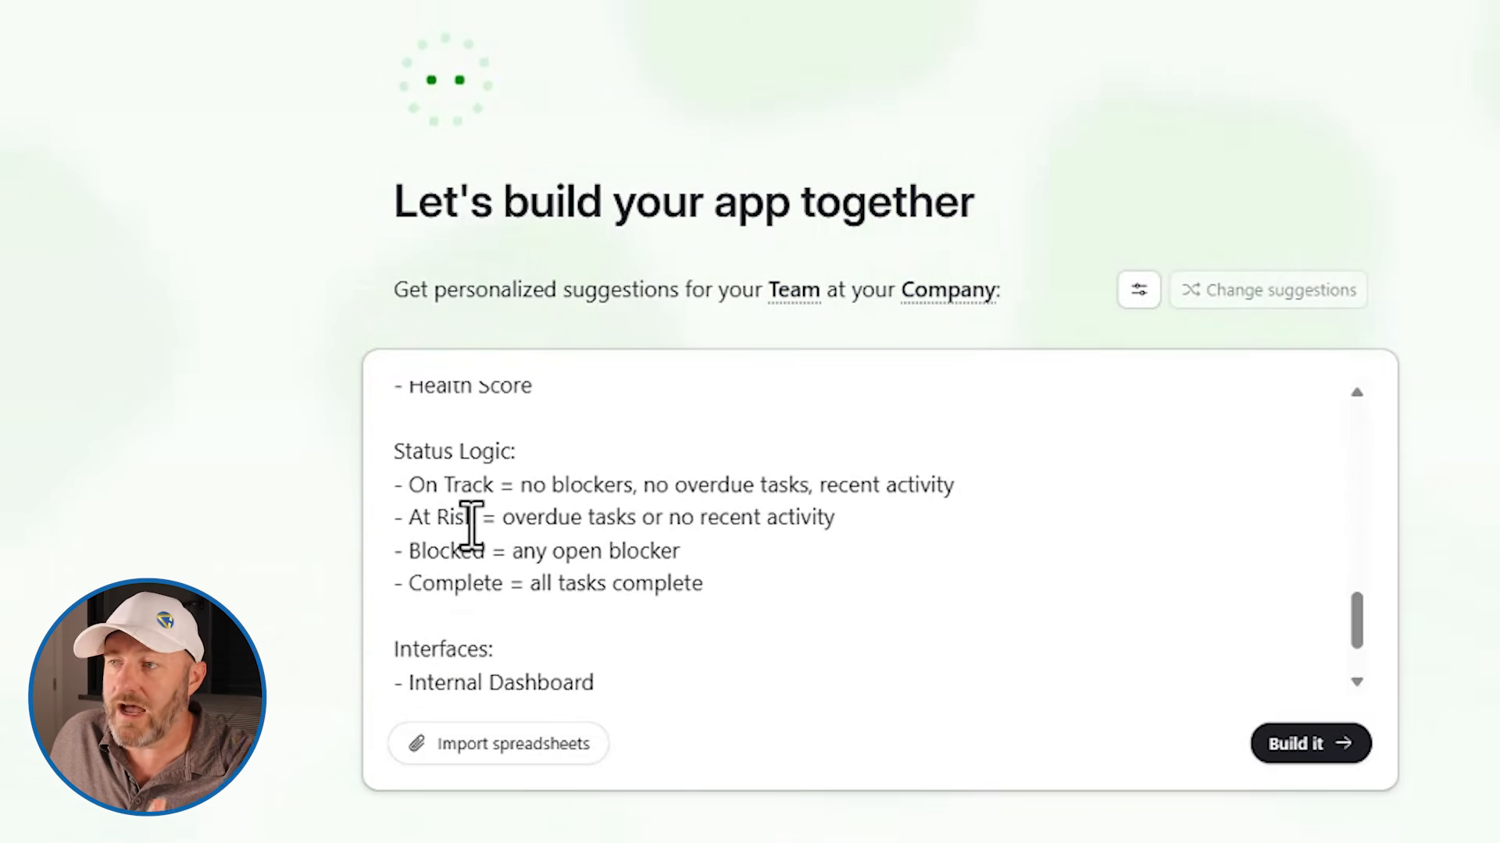
pyautogui.scroll(-2, 471, 524)
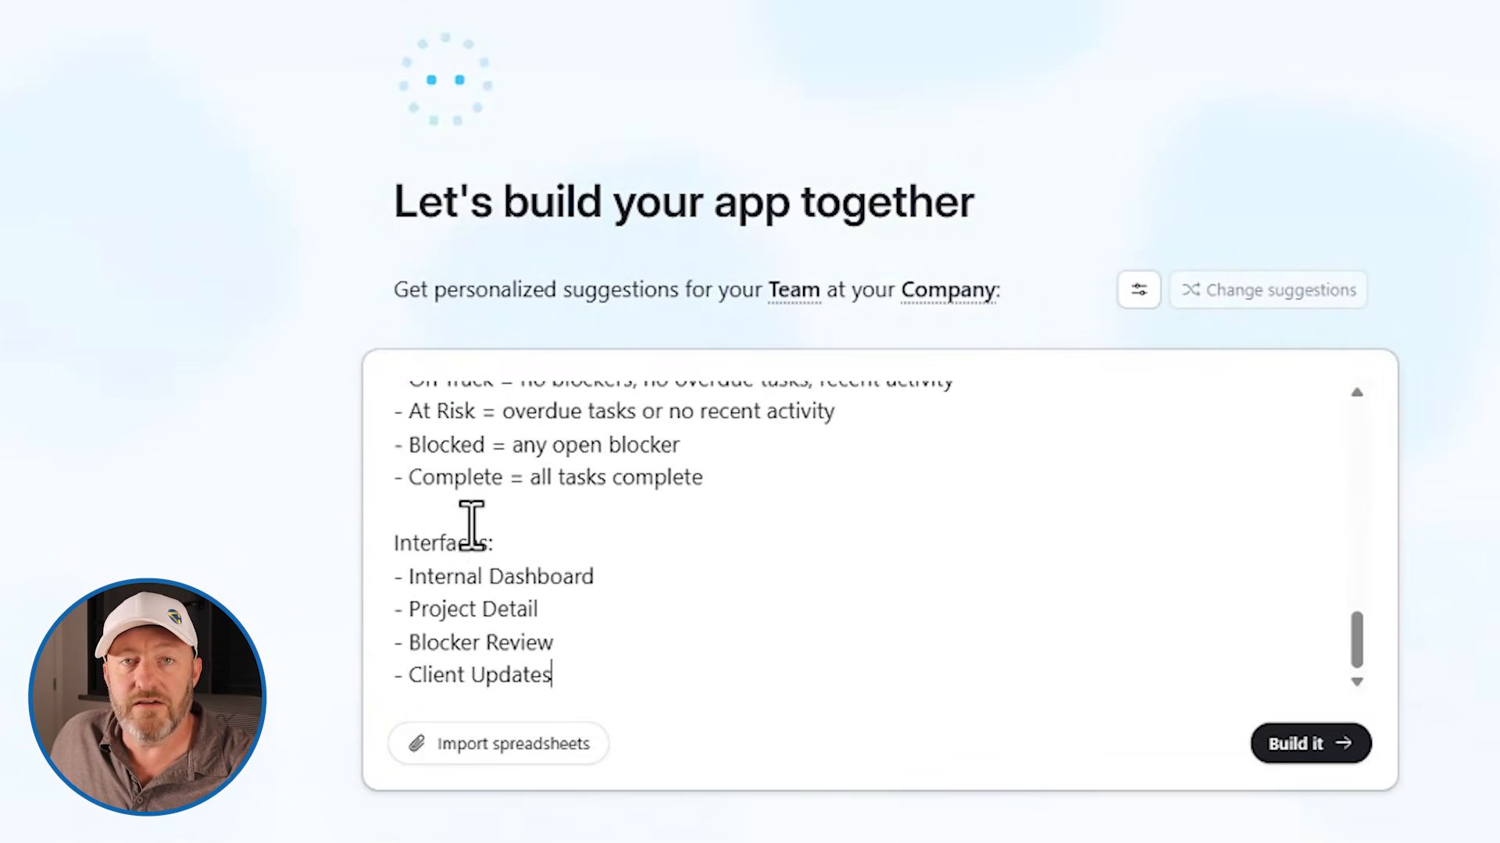
# Submit the specification to build the Real-Time Project Visibility System app
pyautogui.scroll(3, 522, 542)
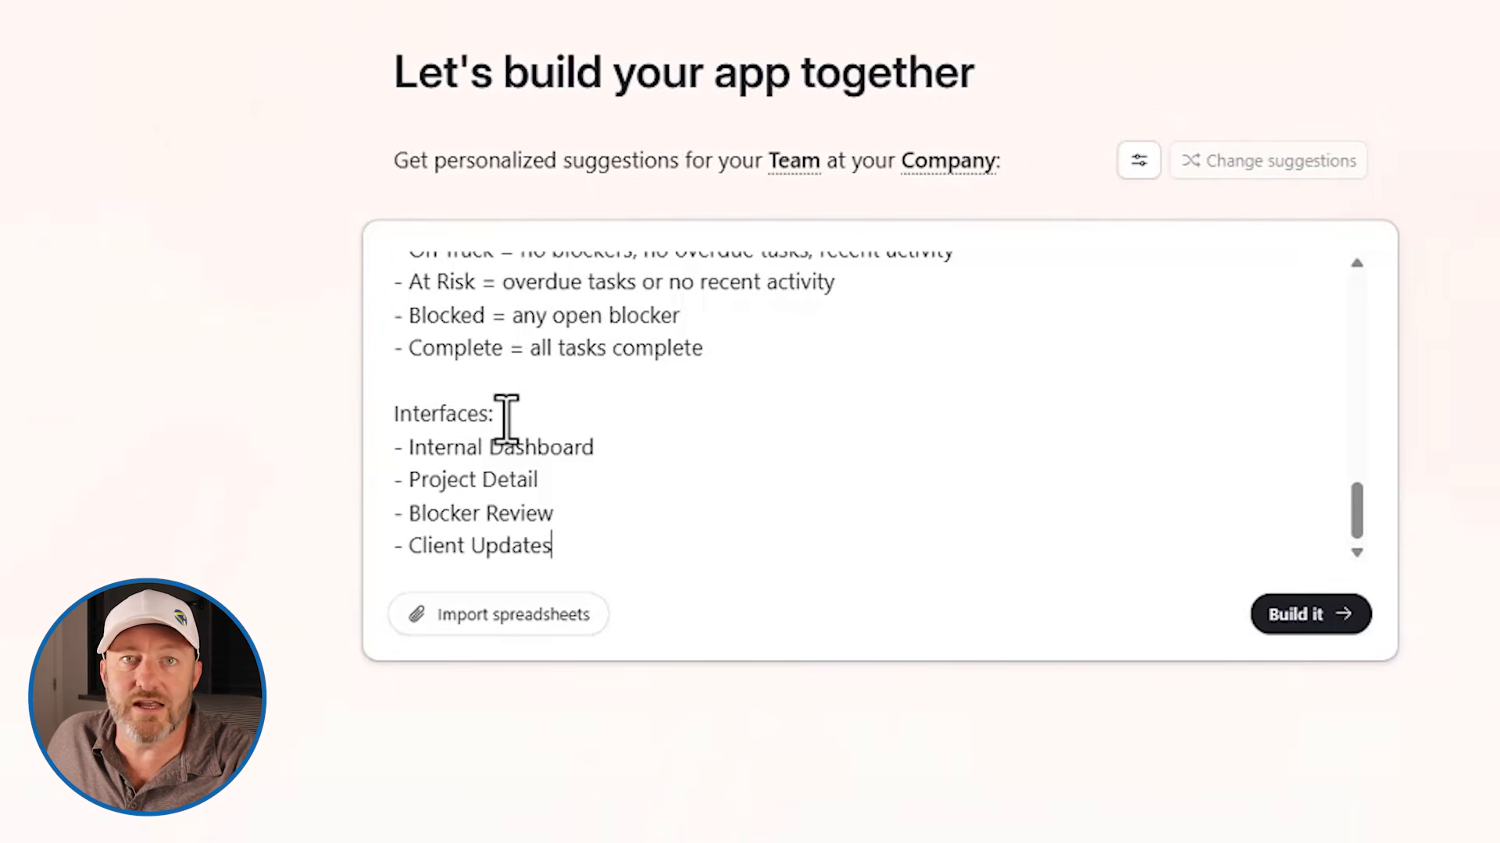
pyautogui.click(1309, 642)
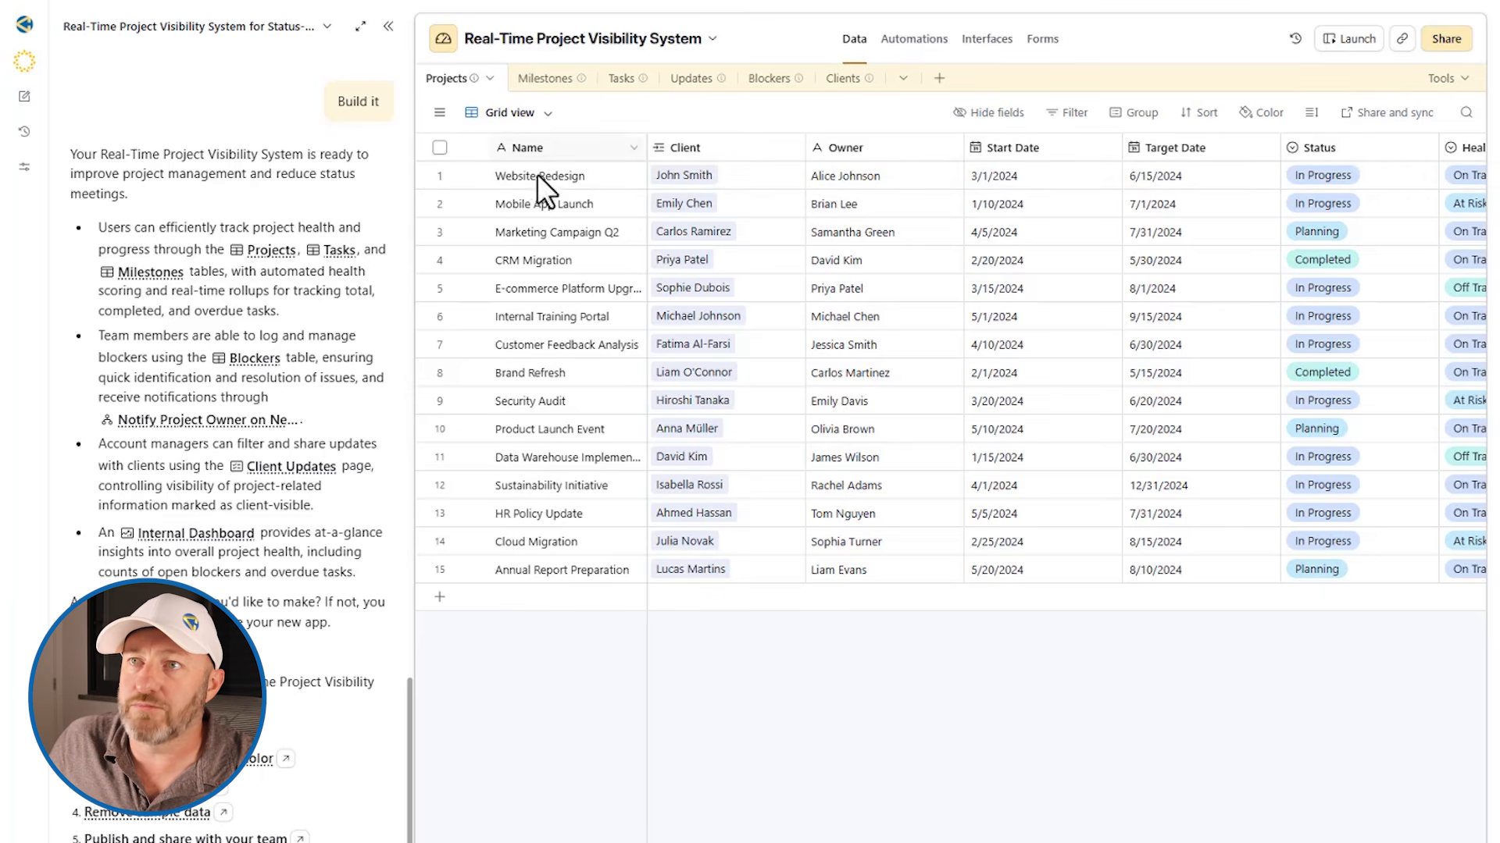
# Open the client record linked to the Website Redesign project, check its details and close it
pyautogui.click(684, 175)
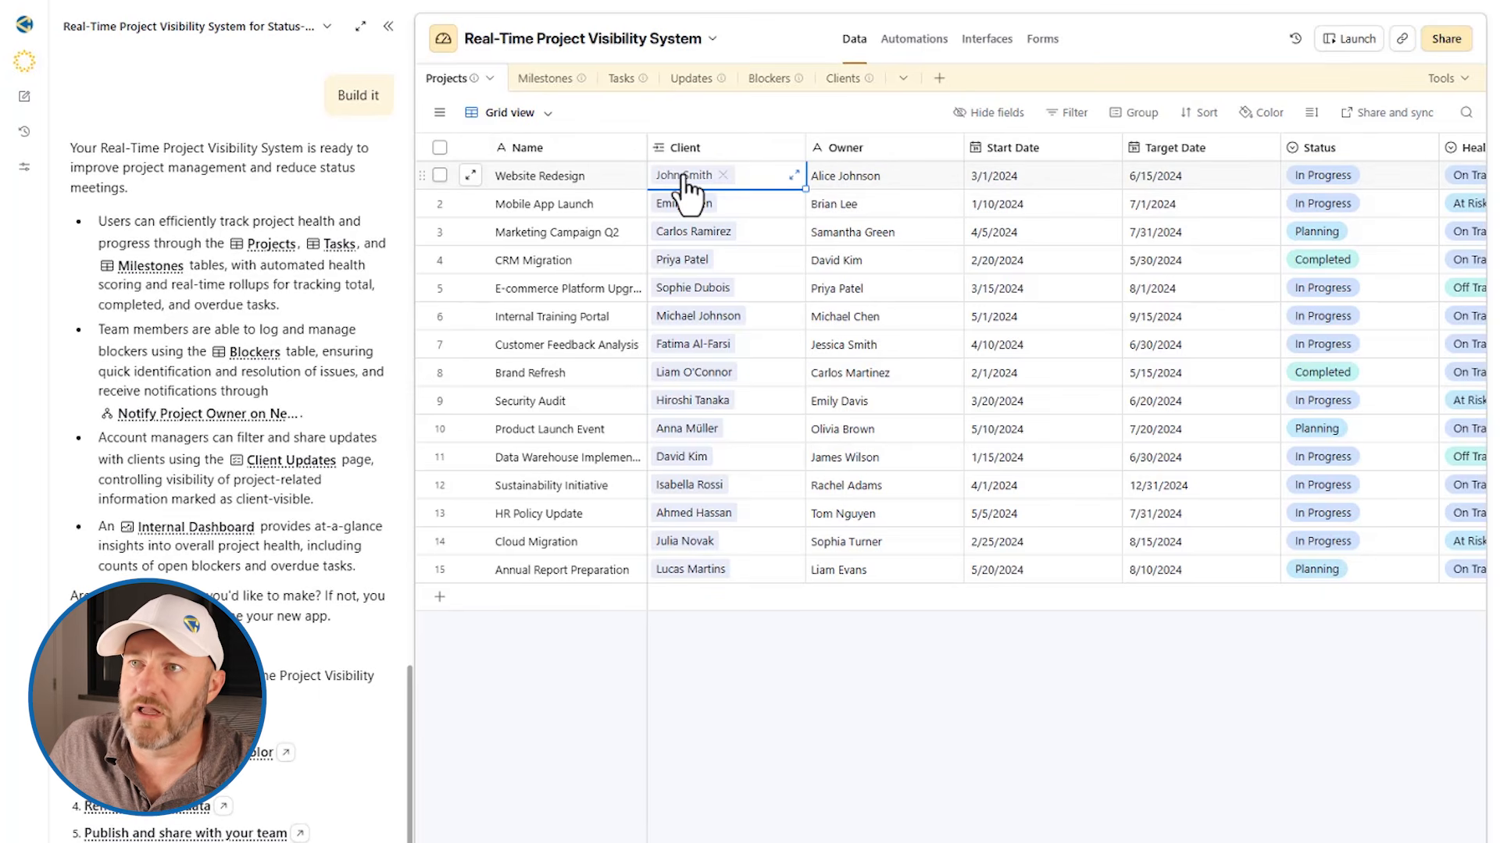
pyautogui.click(684, 176)
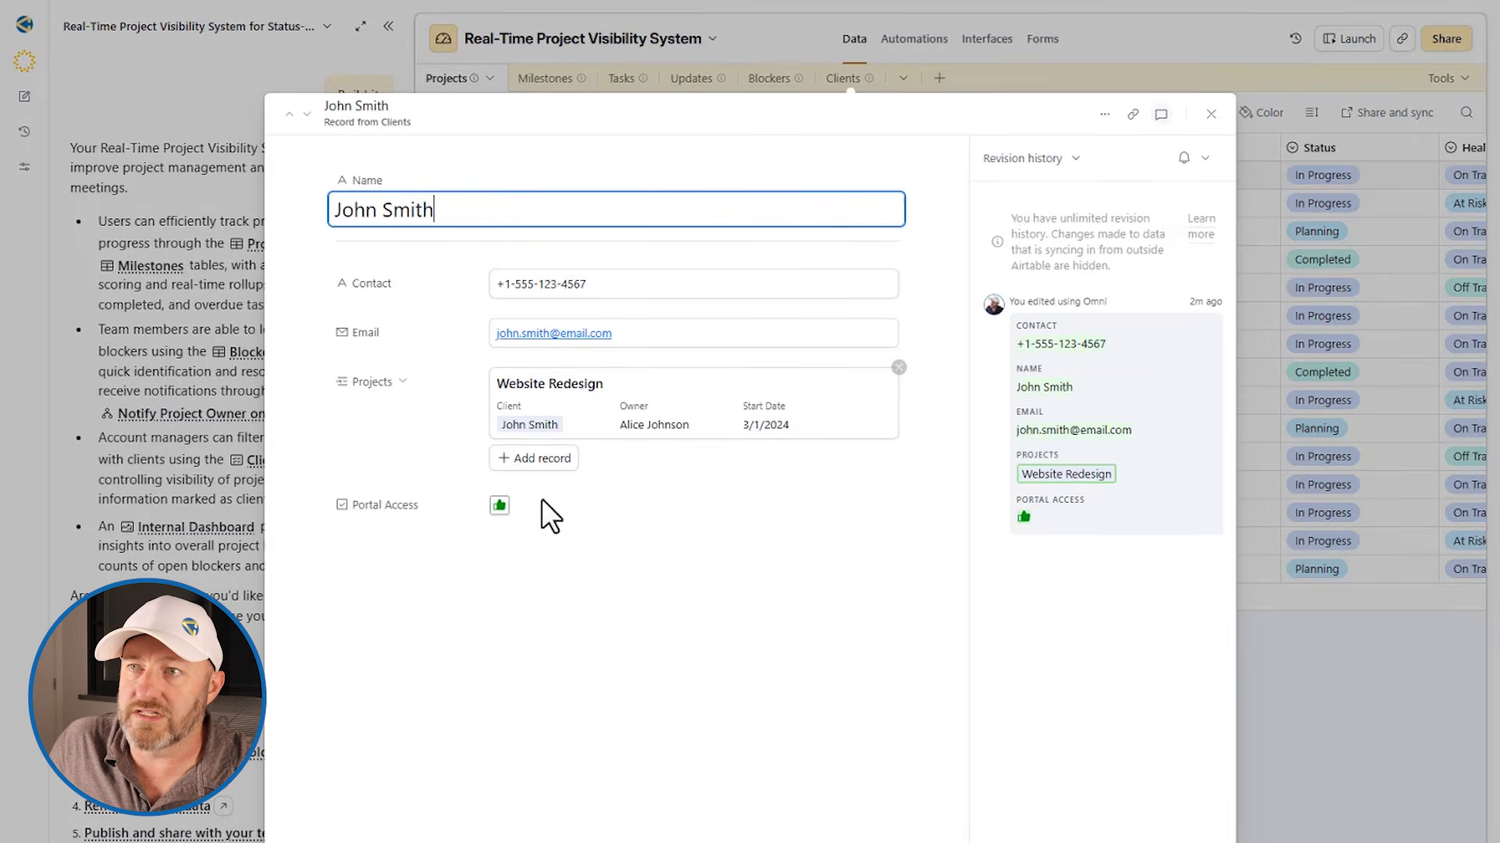
pyautogui.click(775, 45)
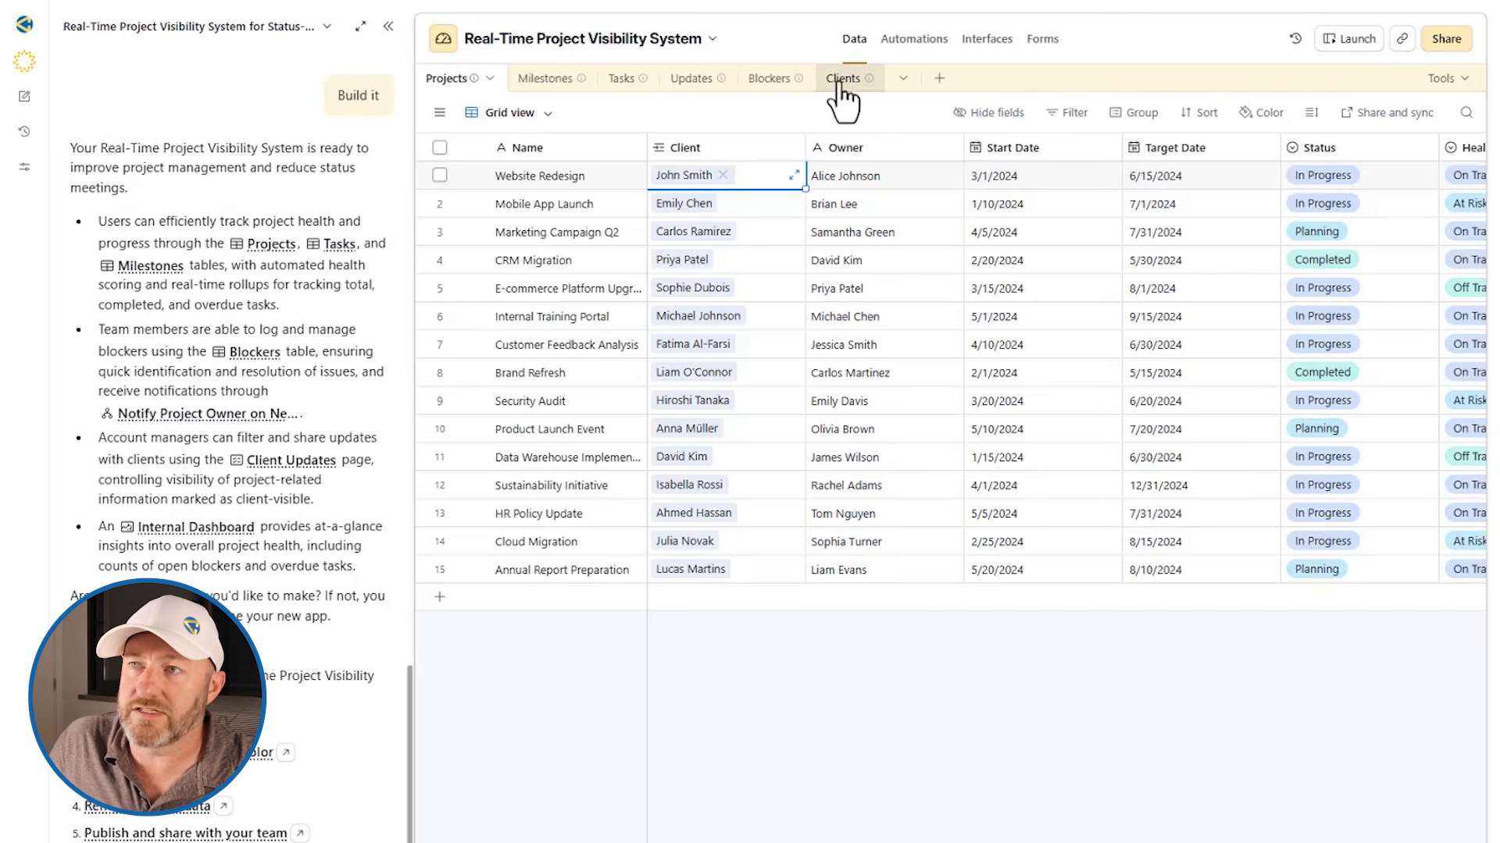
# Examine the Projects table's fields from Owner through Status, Health, Blockers and Health Score to Updates
pyautogui.click(847, 173)
pyautogui.hscroll(3, 876, 187)
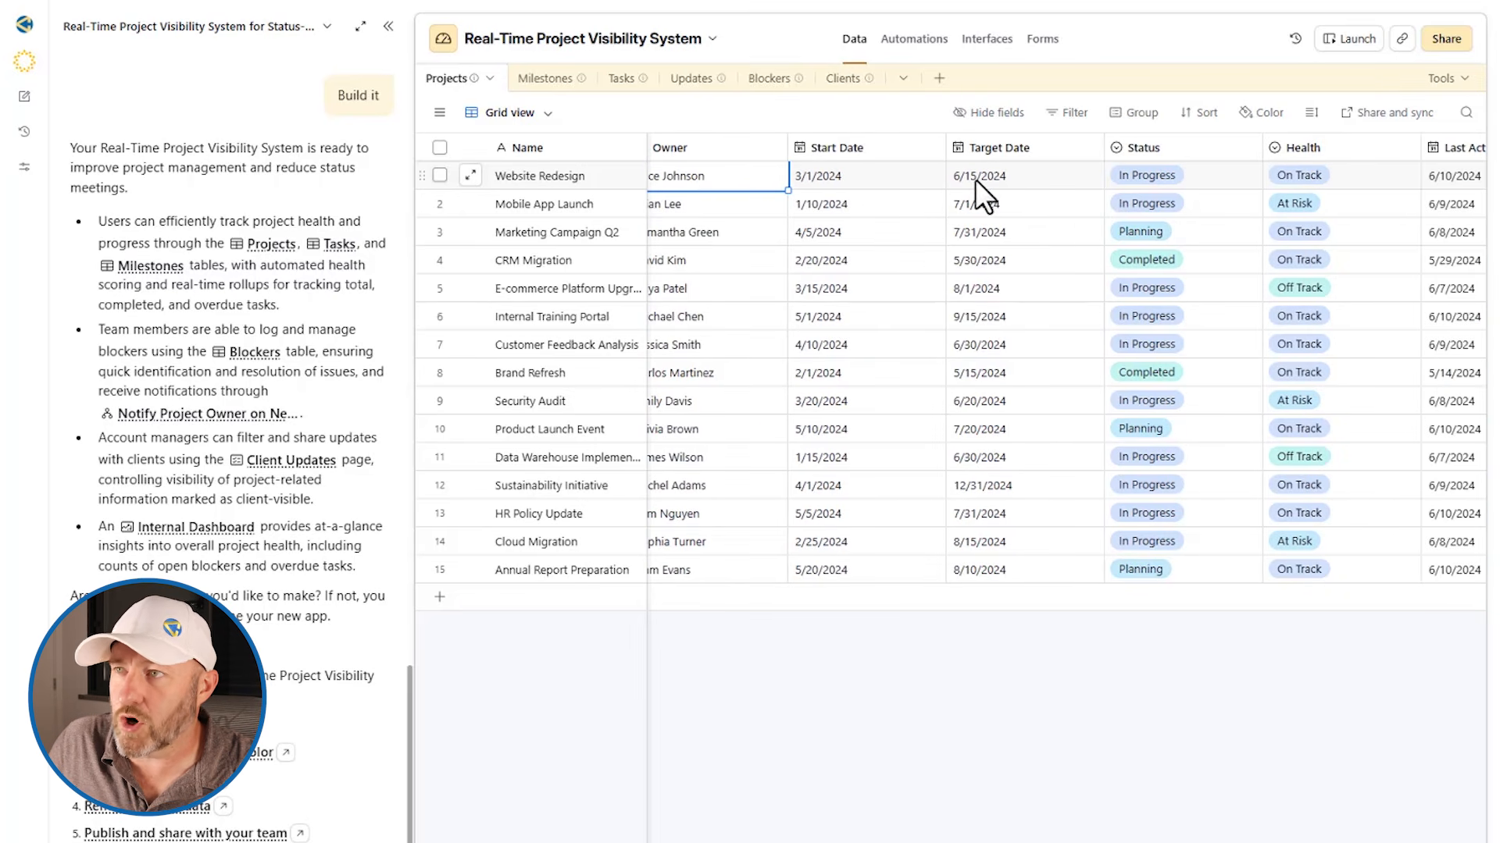
pyautogui.hscroll(3, 976, 184)
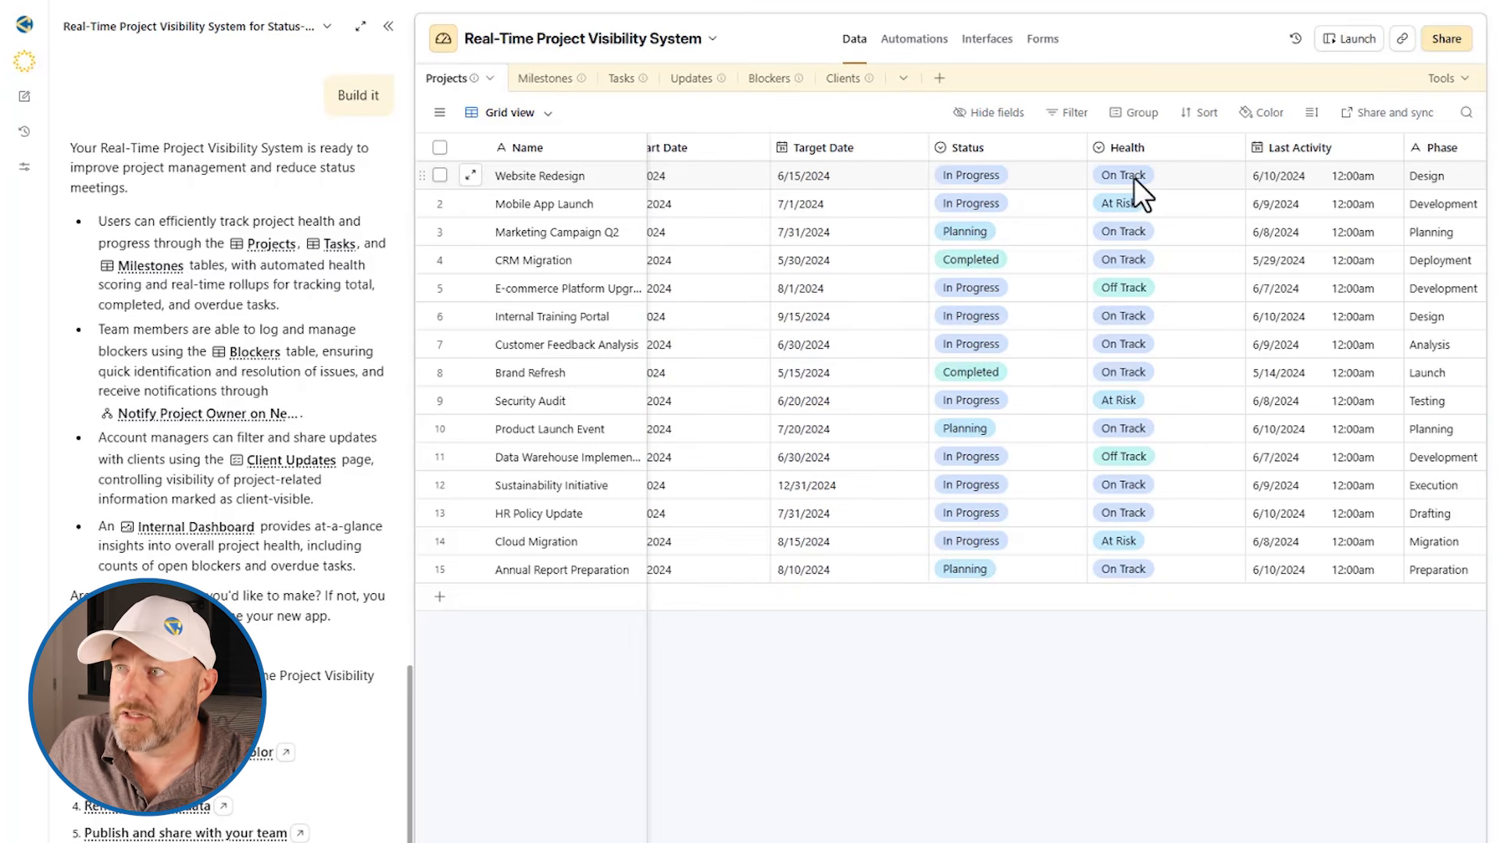
pyautogui.hscroll(3, 1133, 176)
pyautogui.hscroll(6, 1133, 176)
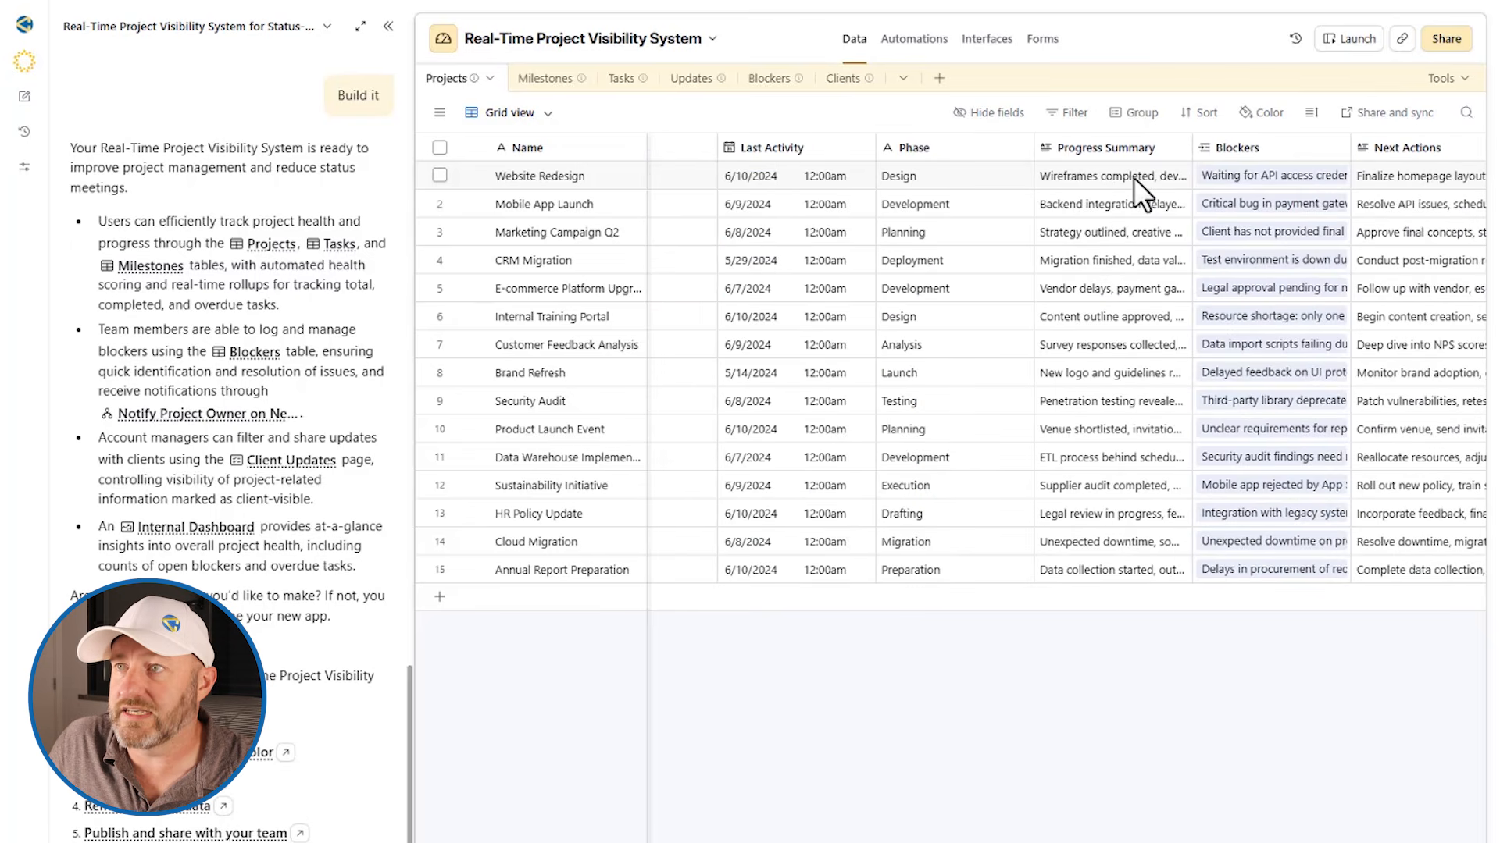
pyautogui.hscroll(6, 932, 217)
pyautogui.hscroll(12, 933, 217)
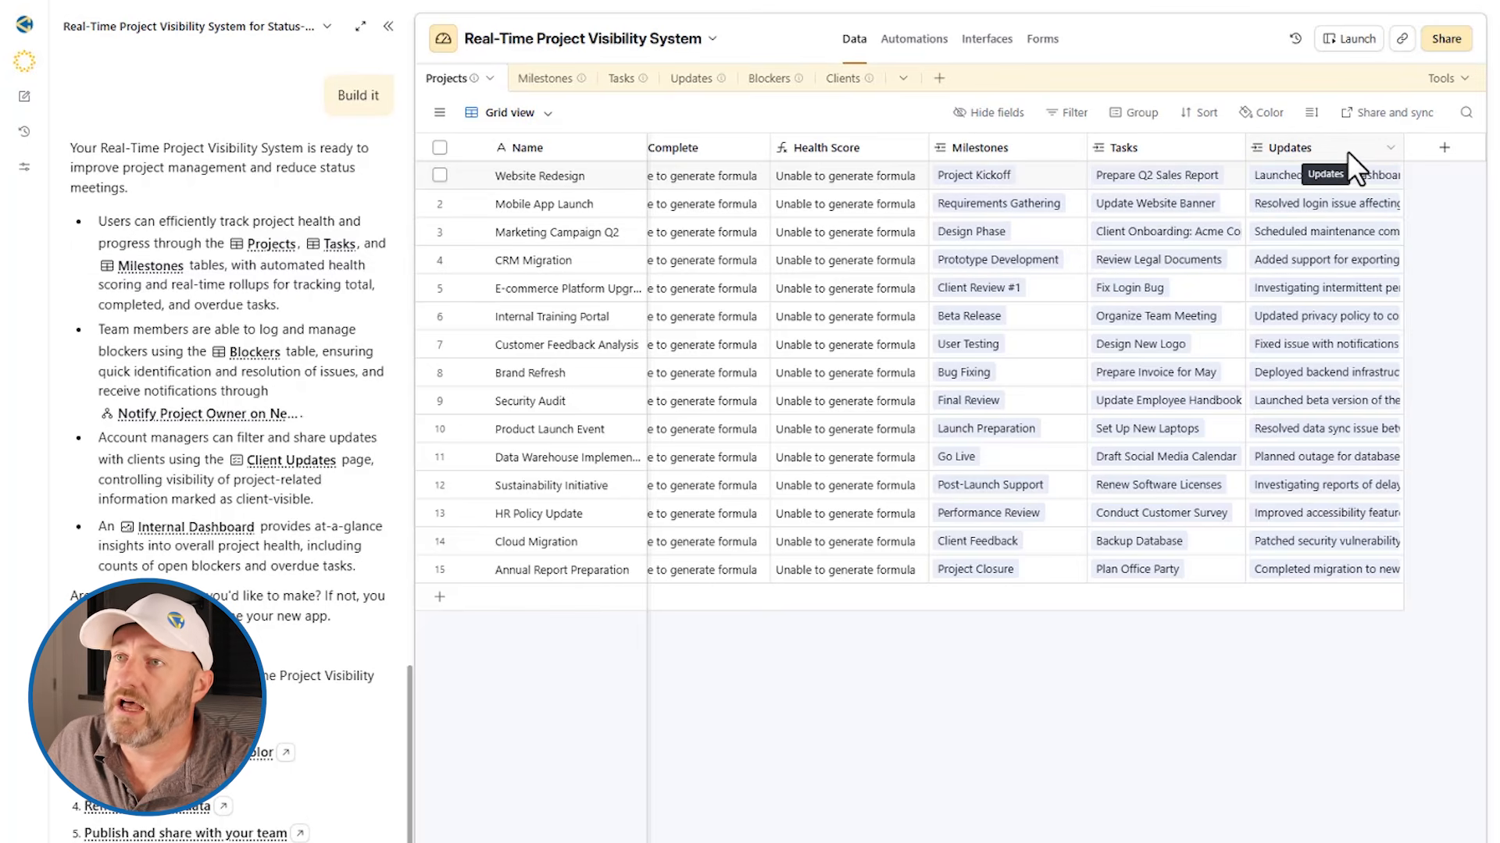
# Read the descriptions of the Projects, Milestones, Tasks and Updates tables
pyautogui.moveTo(472, 79)
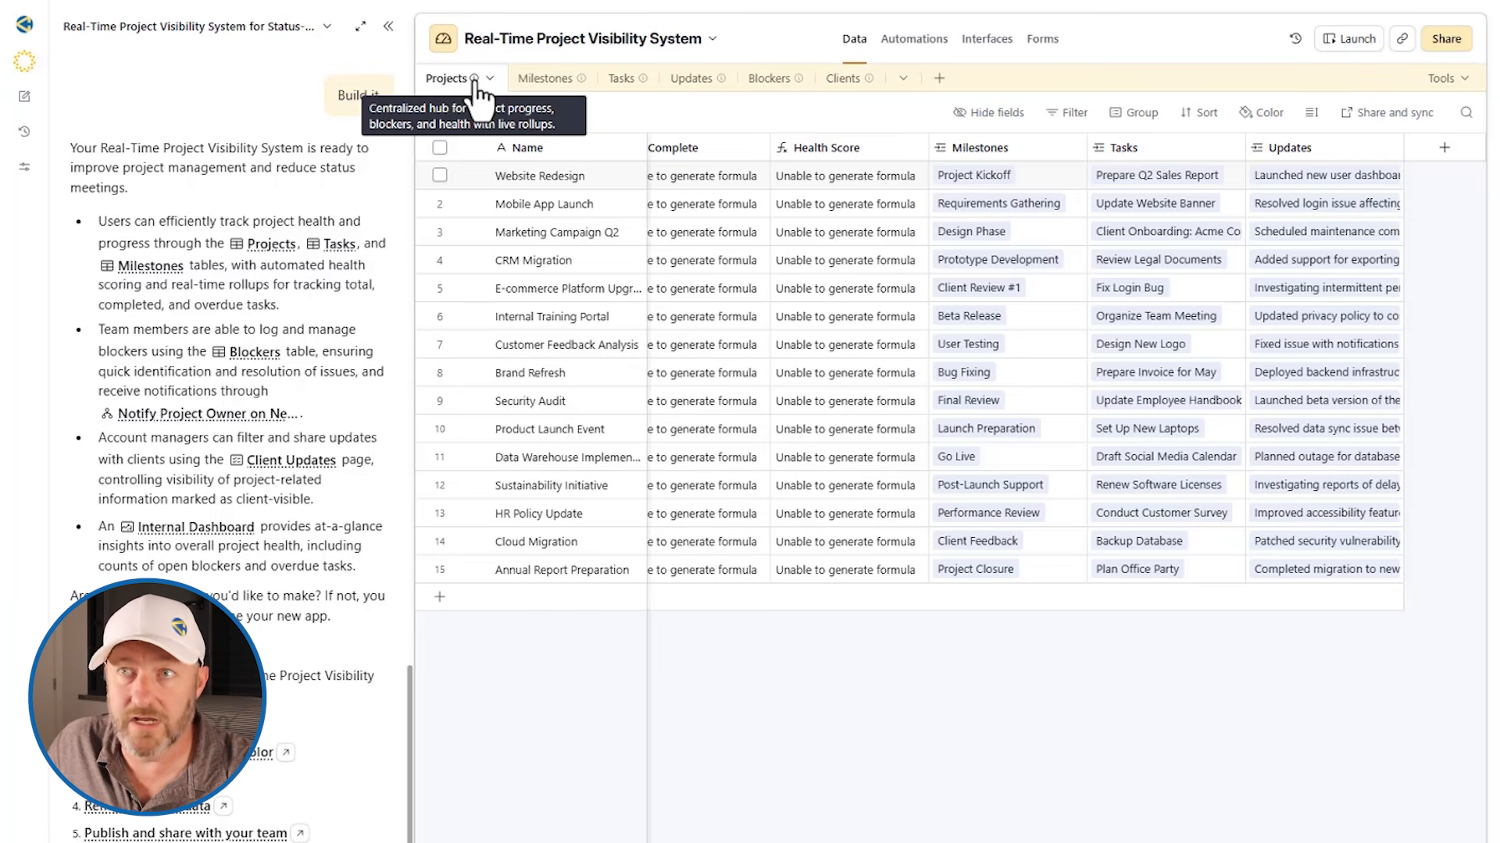
pyautogui.moveTo(582, 84)
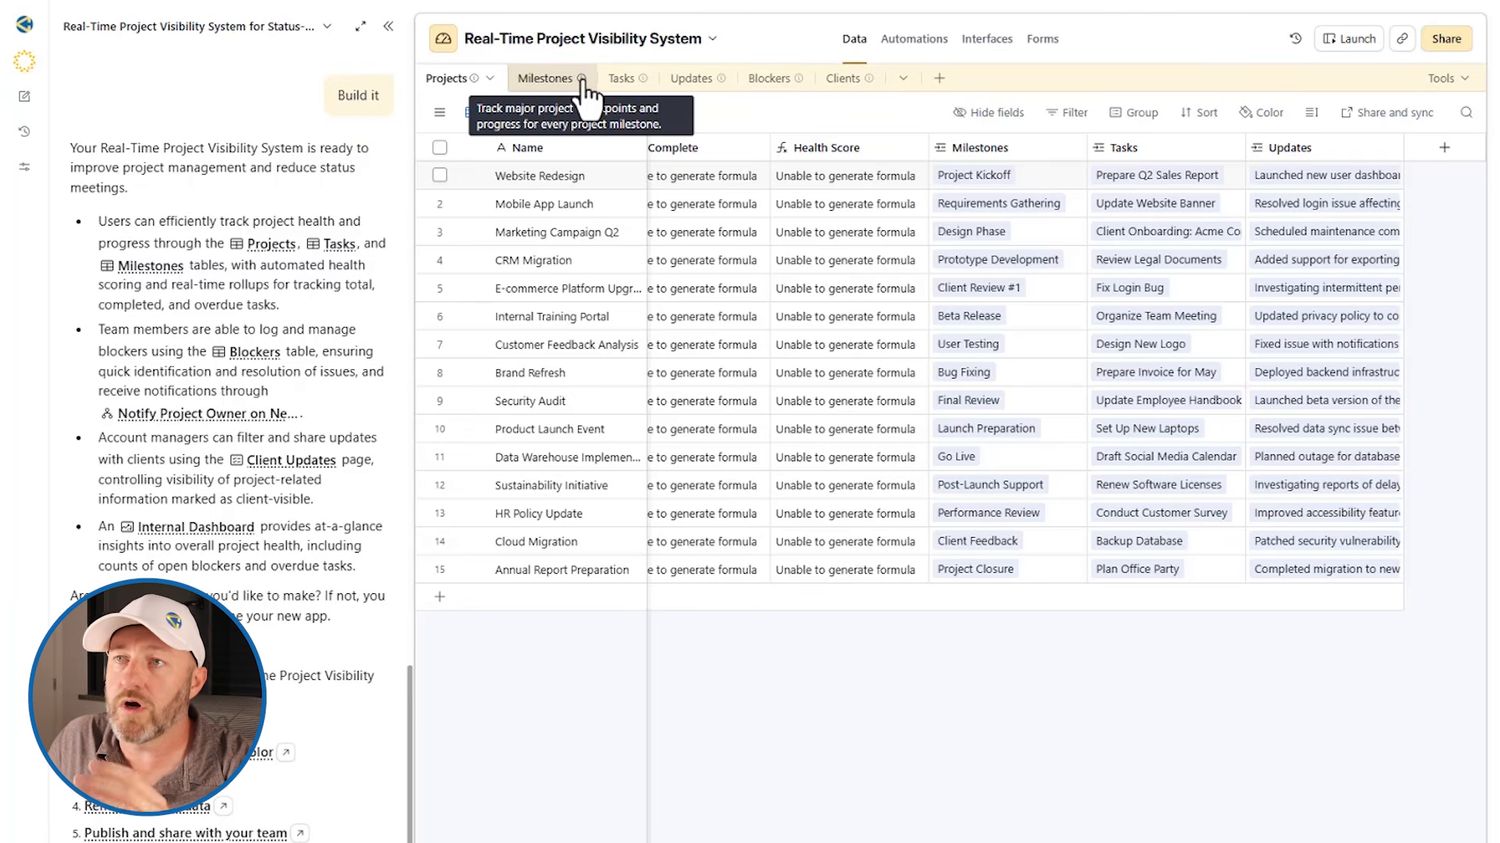
pyautogui.moveTo(643, 81)
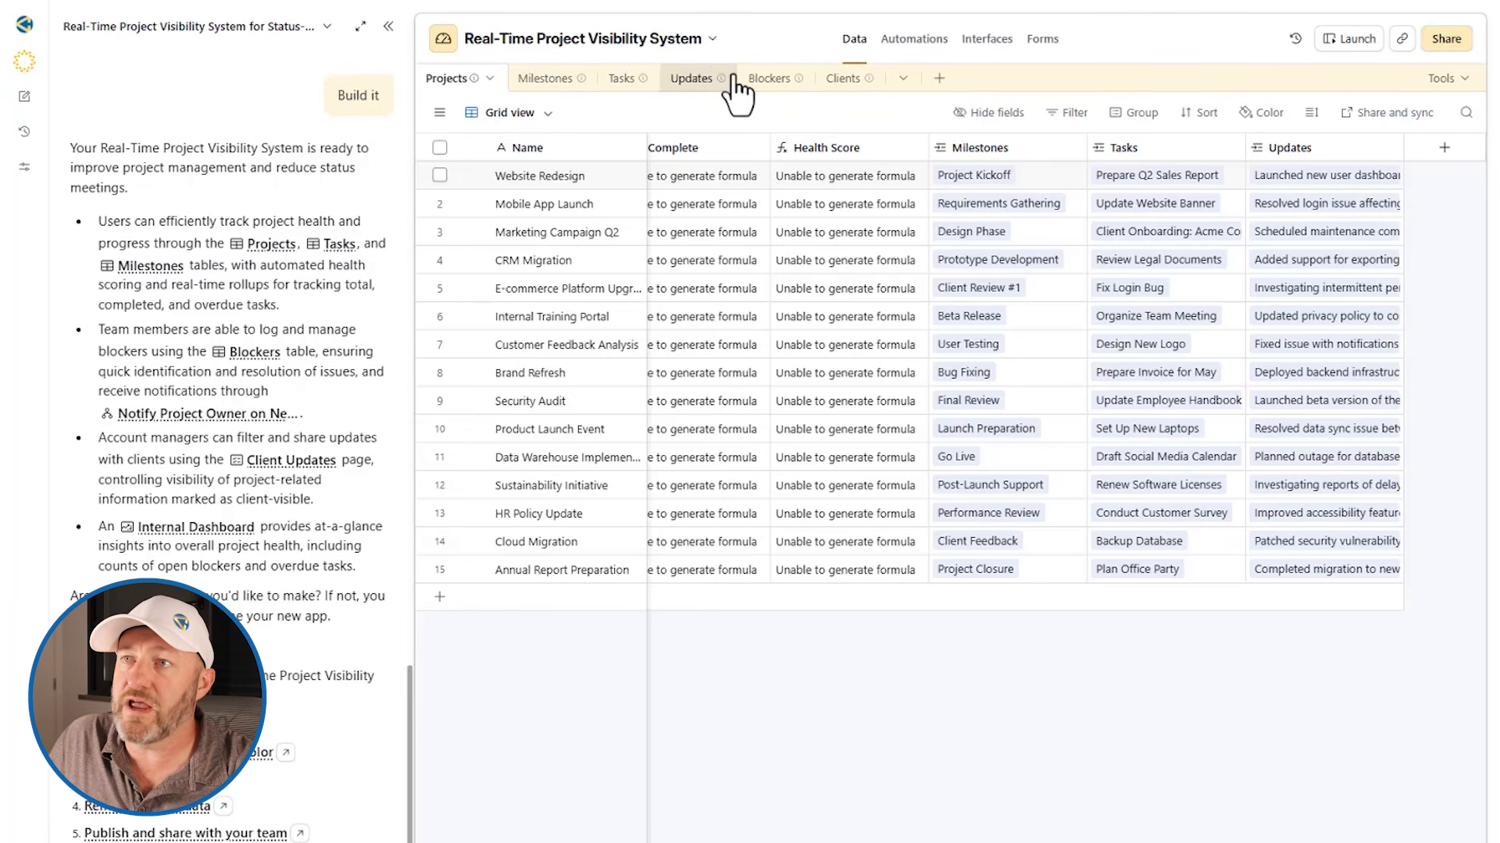
pyautogui.moveTo(725, 90)
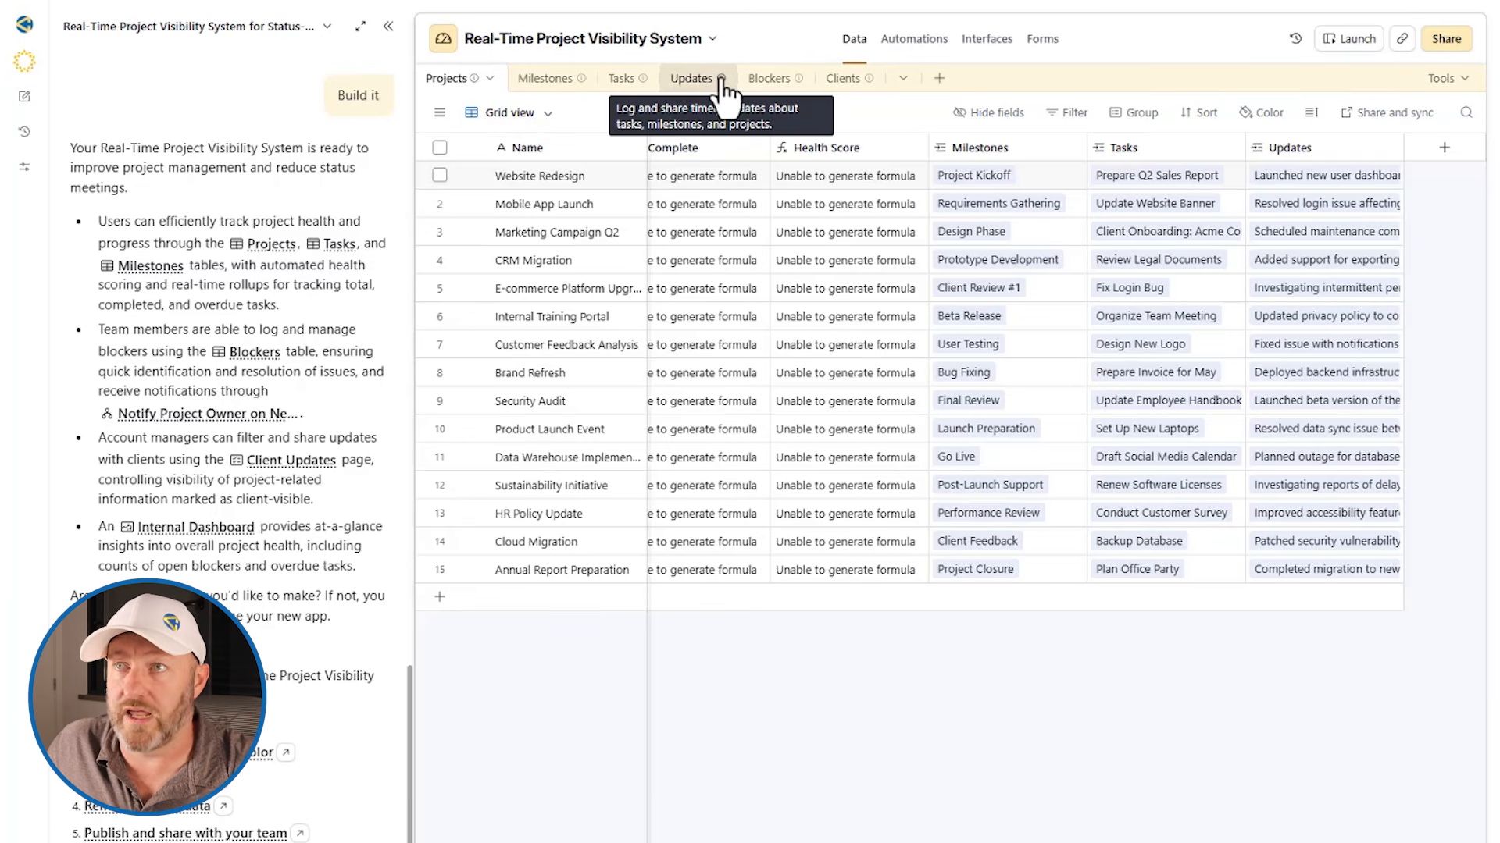
# Look through the Milestones, Tasks, Updates, Blockers and Clients tables in turn to check their fields and sample records
pyautogui.click(537, 85)
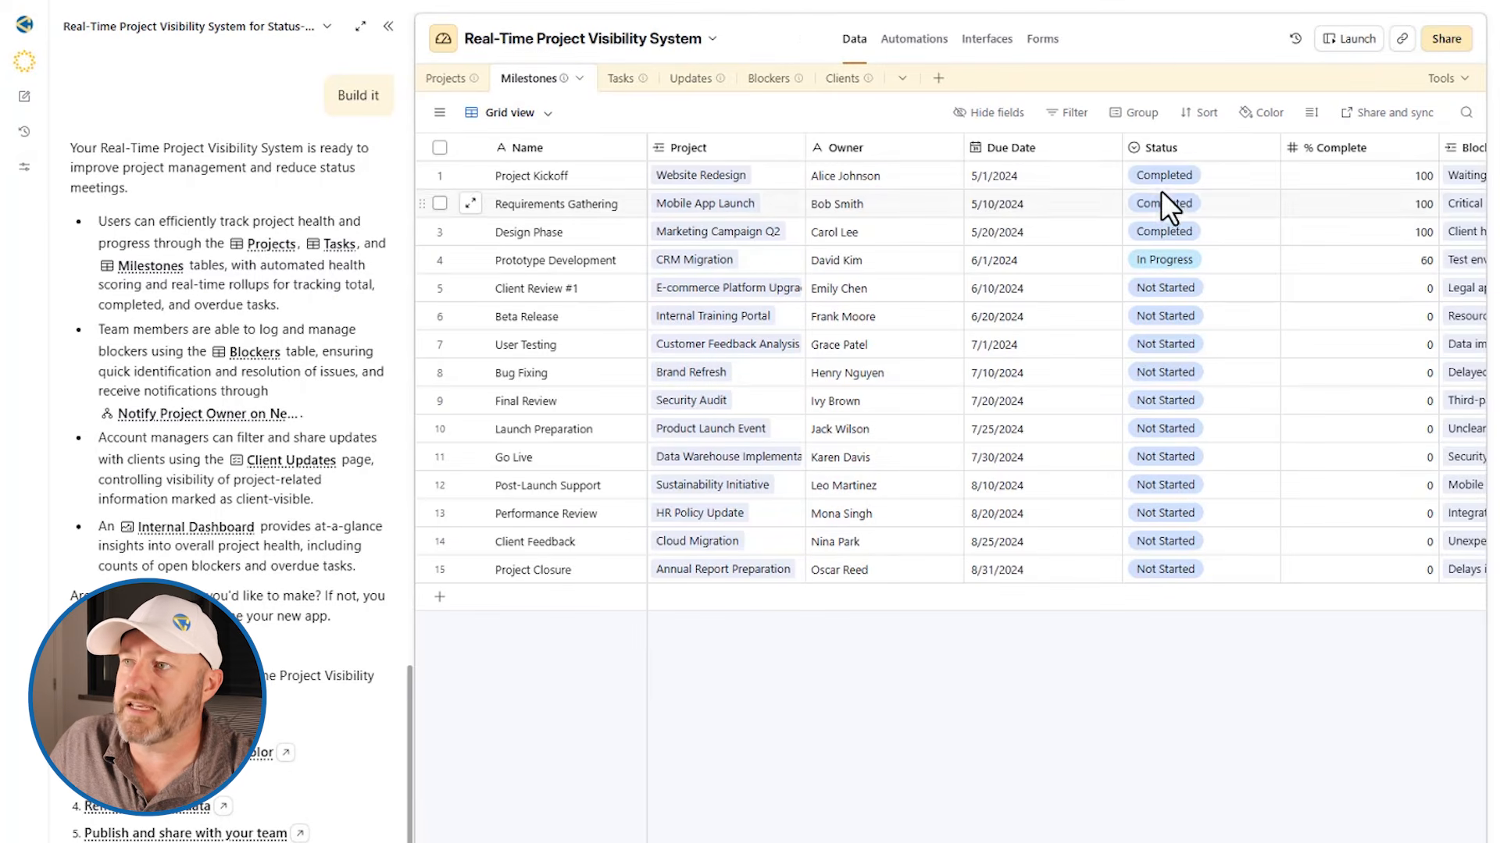
pyautogui.click(617, 80)
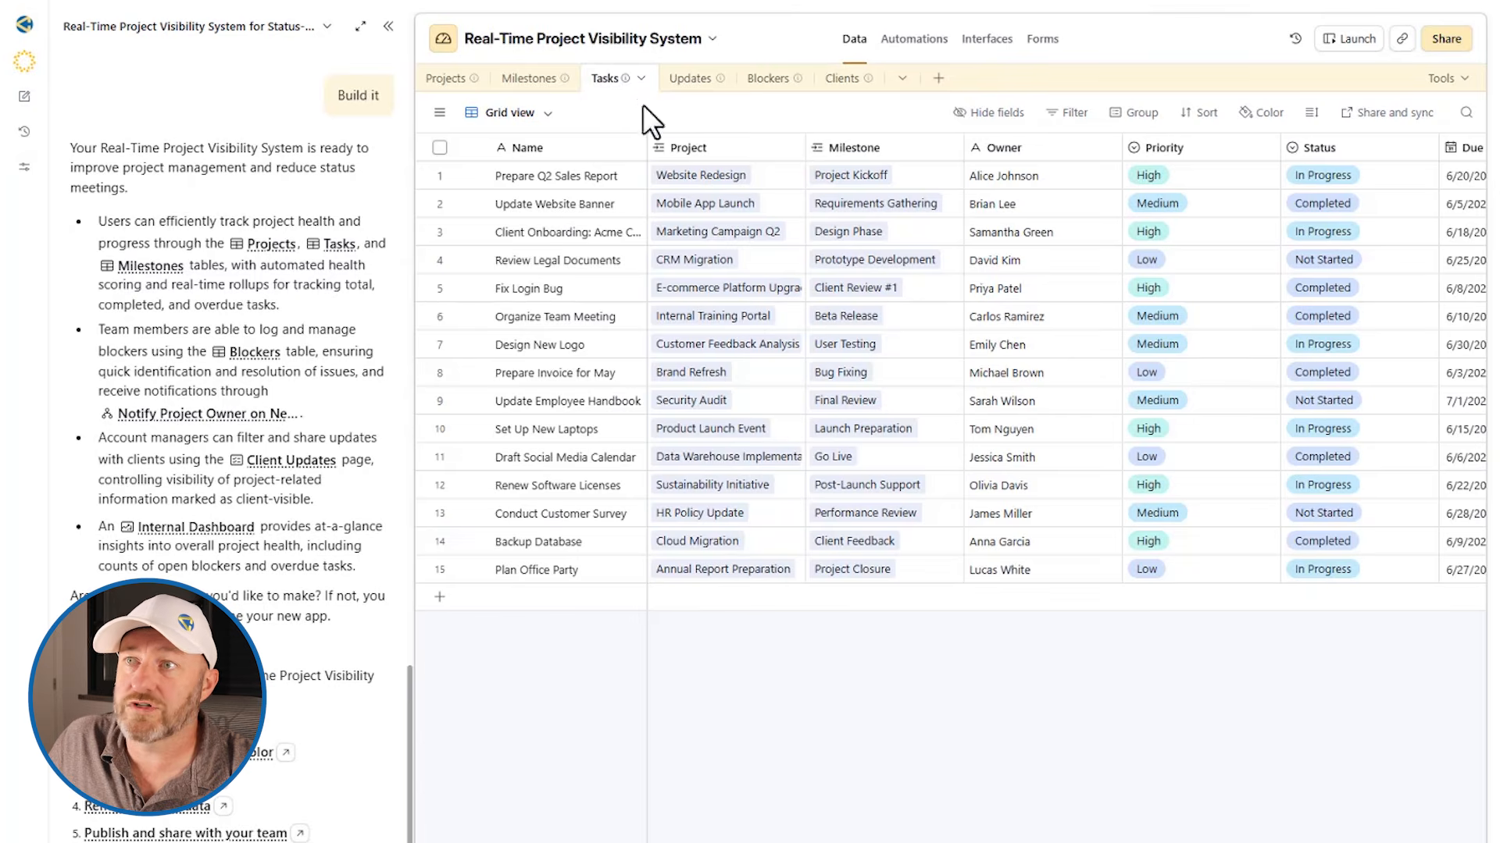
pyautogui.click(690, 81)
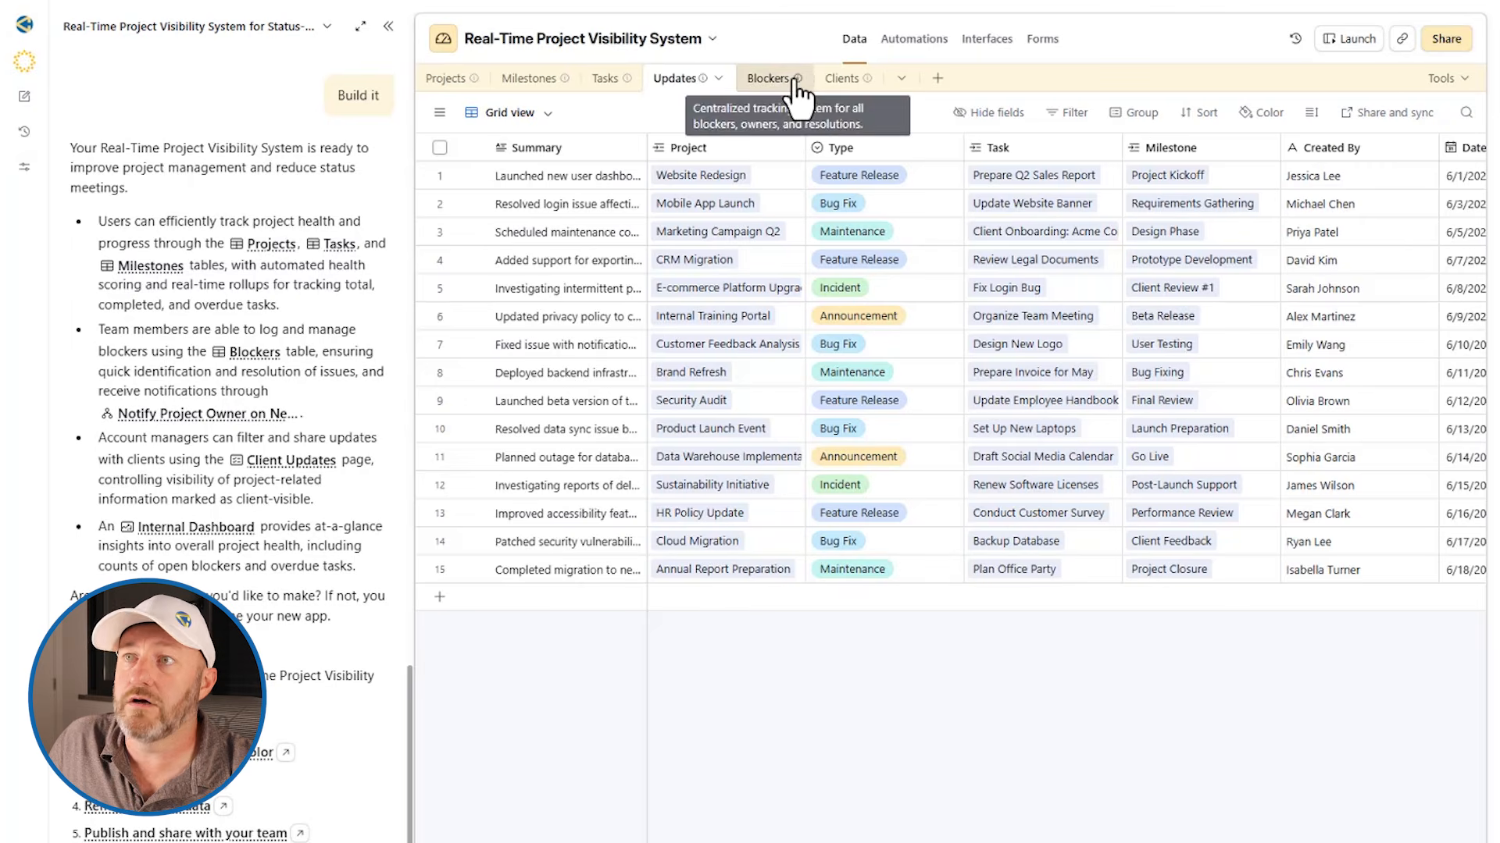
pyautogui.click(772, 79)
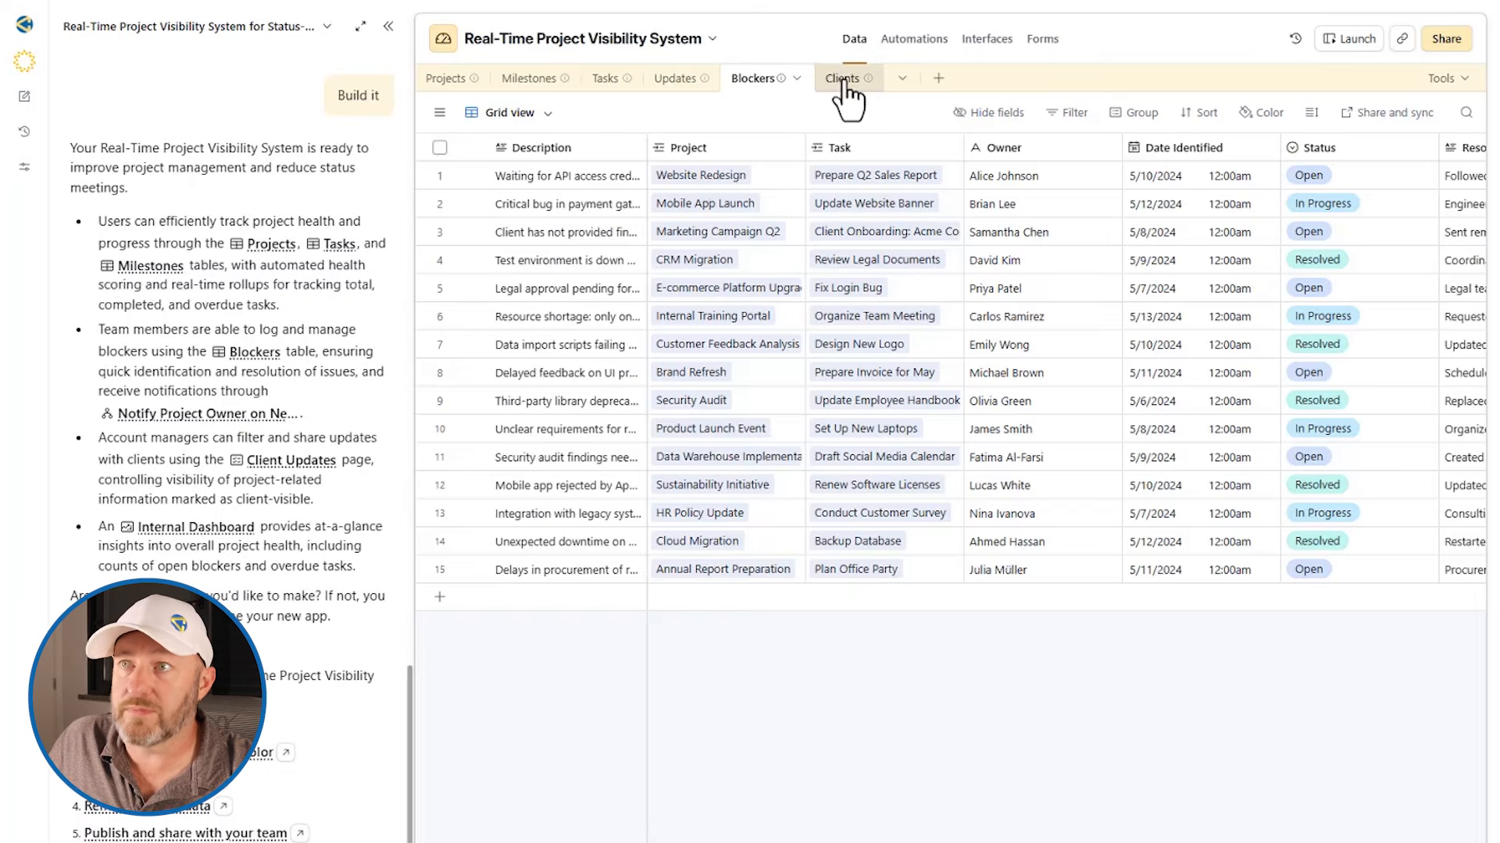
pyautogui.click(842, 80)
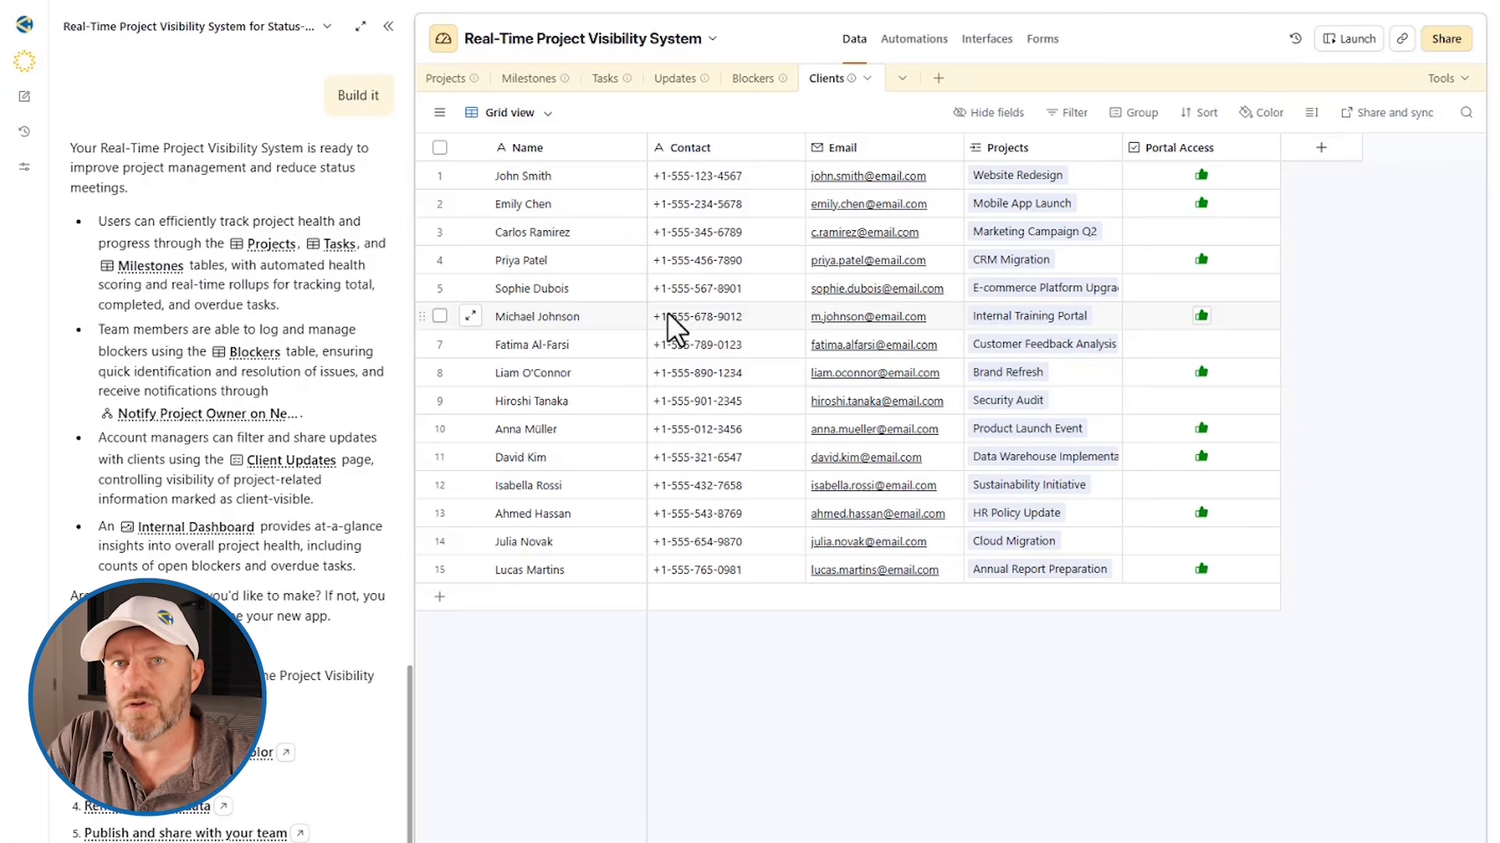
# Publish both the Project Management and Client Communication interfaces, and dismiss the offer to share them
pyautogui.click(987, 39)
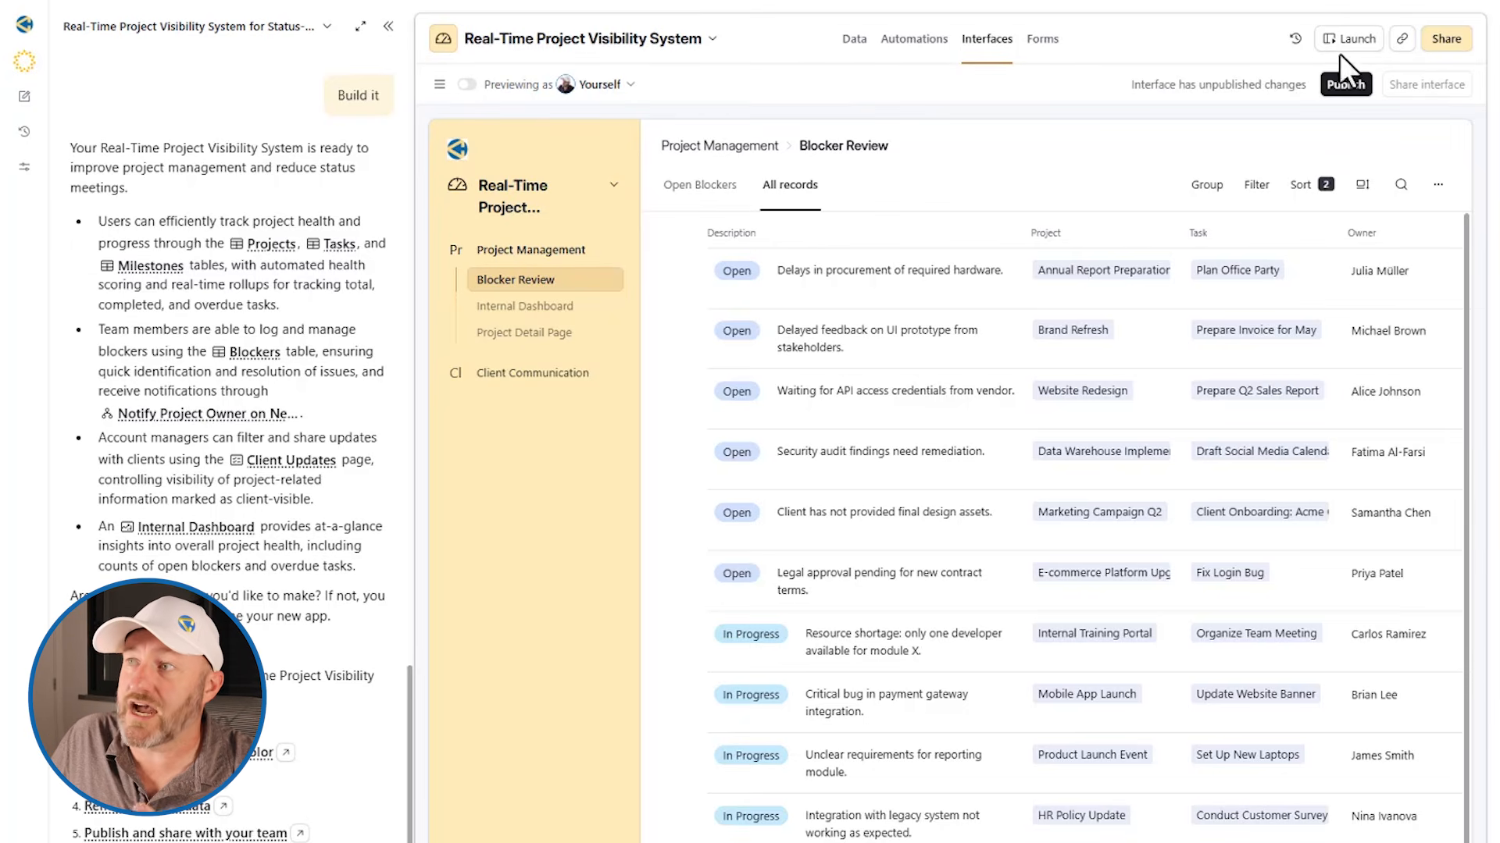
pyautogui.click(1345, 85)
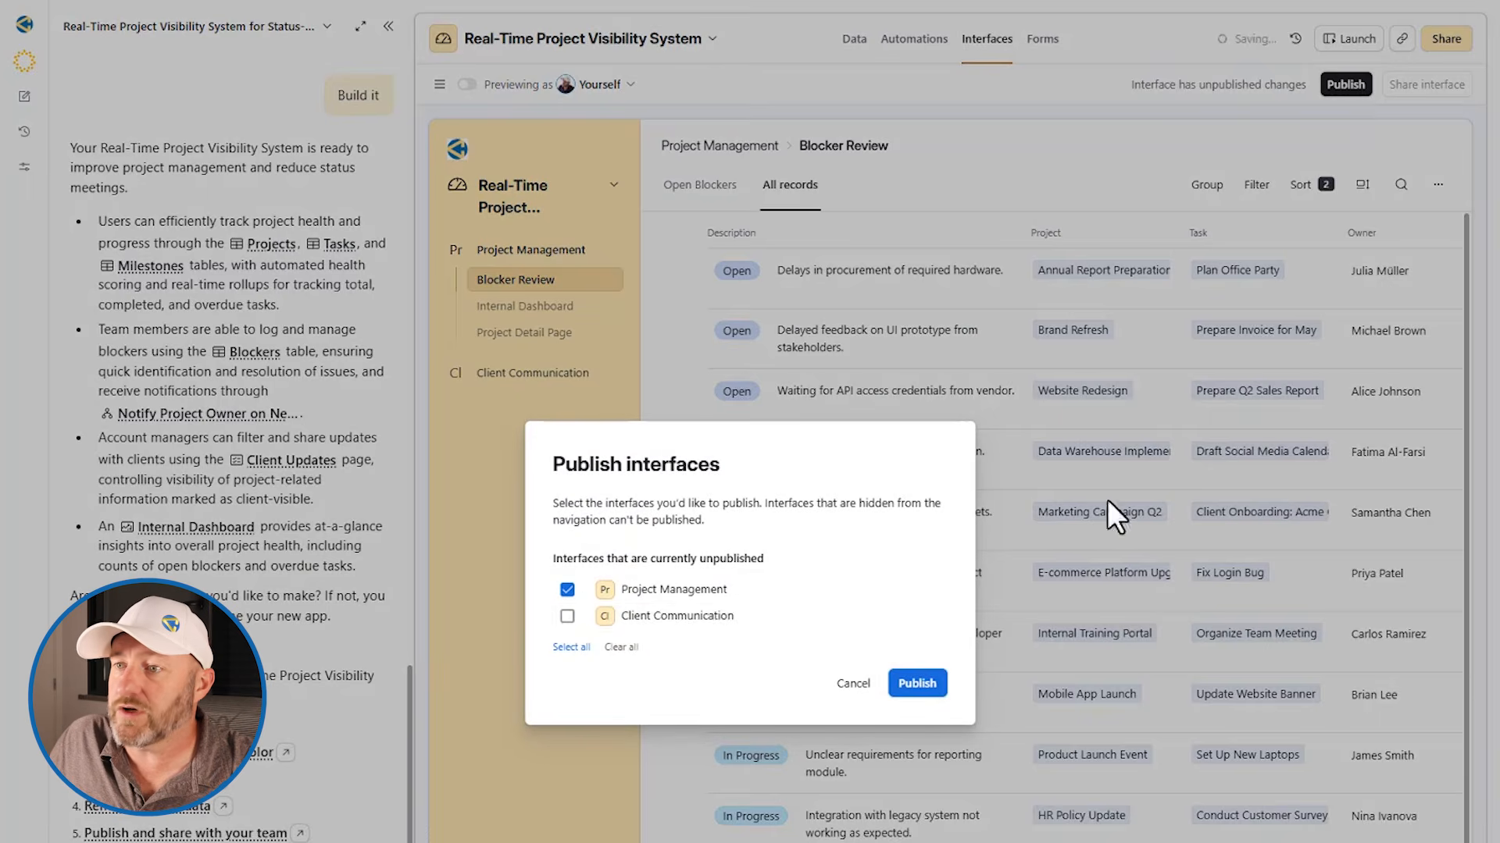
pyautogui.click(715, 619)
pyautogui.click(918, 684)
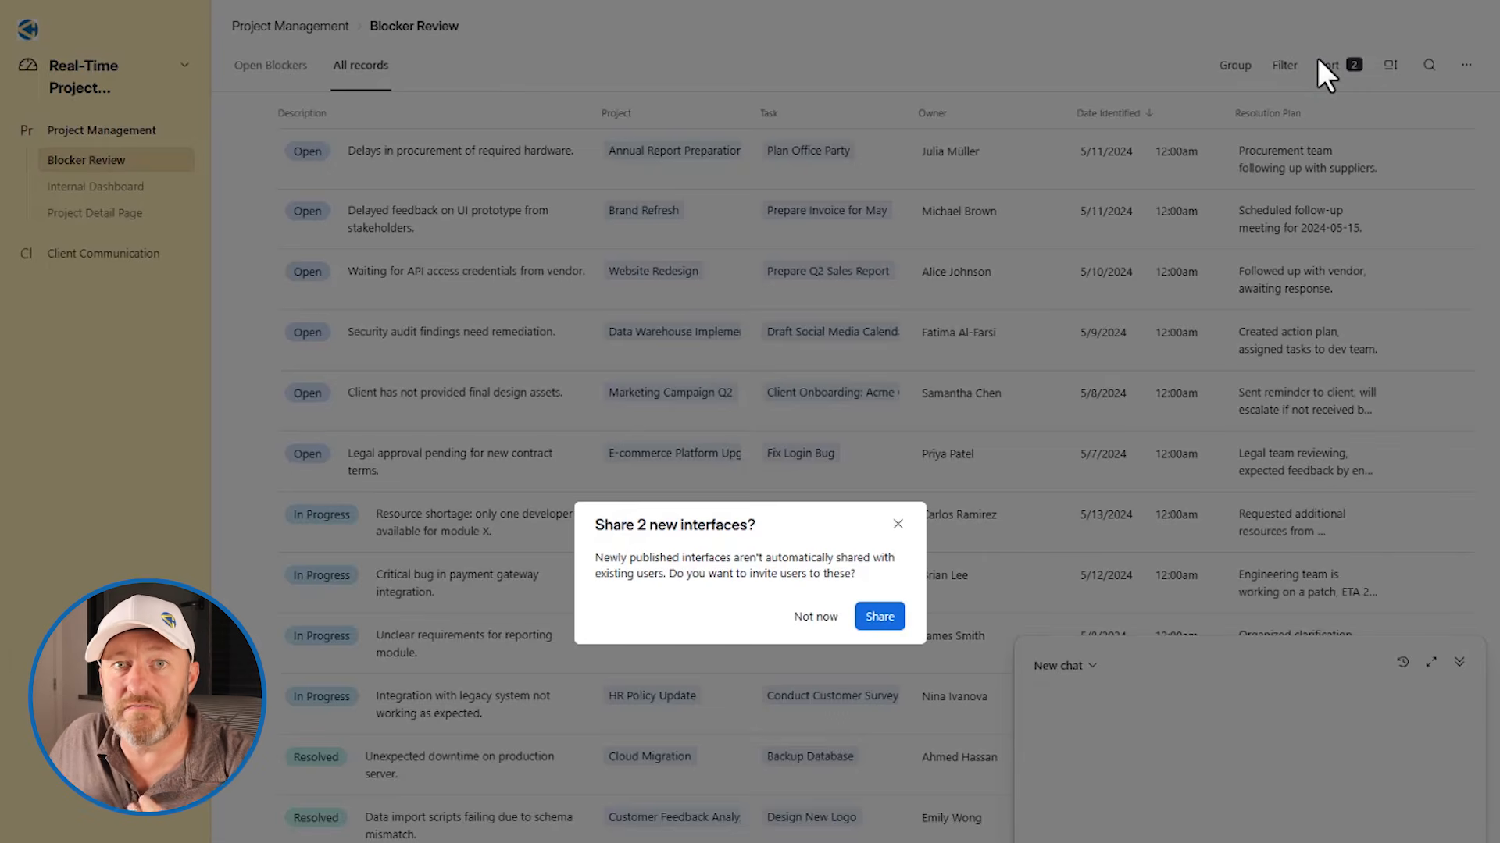
pyautogui.click(897, 525)
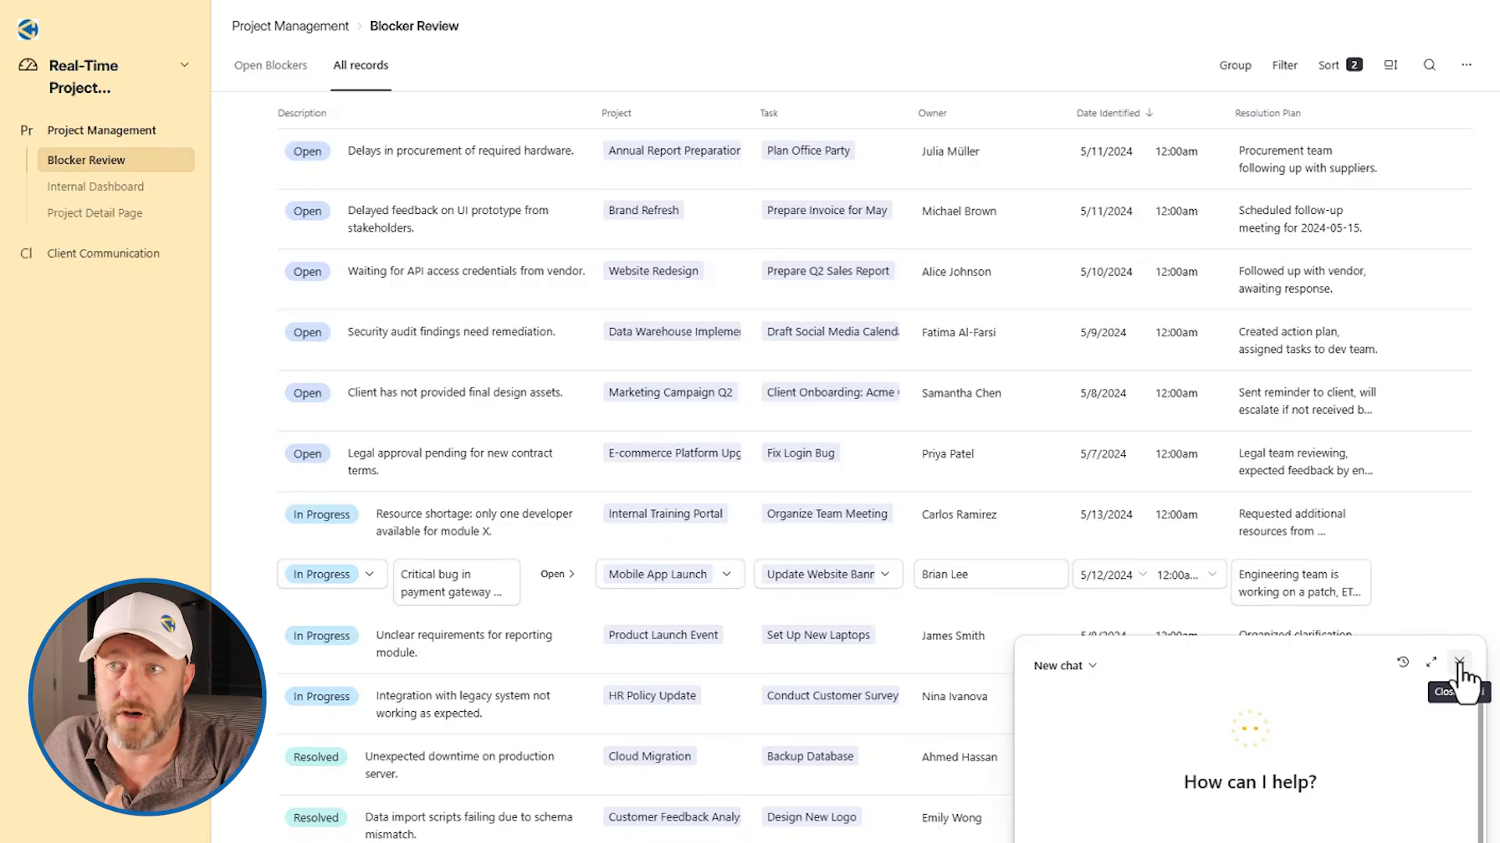
# Collapse the assistant chat and compare the Open Blockers view with All records on the Blocker Review page
pyautogui.click(1458, 663)
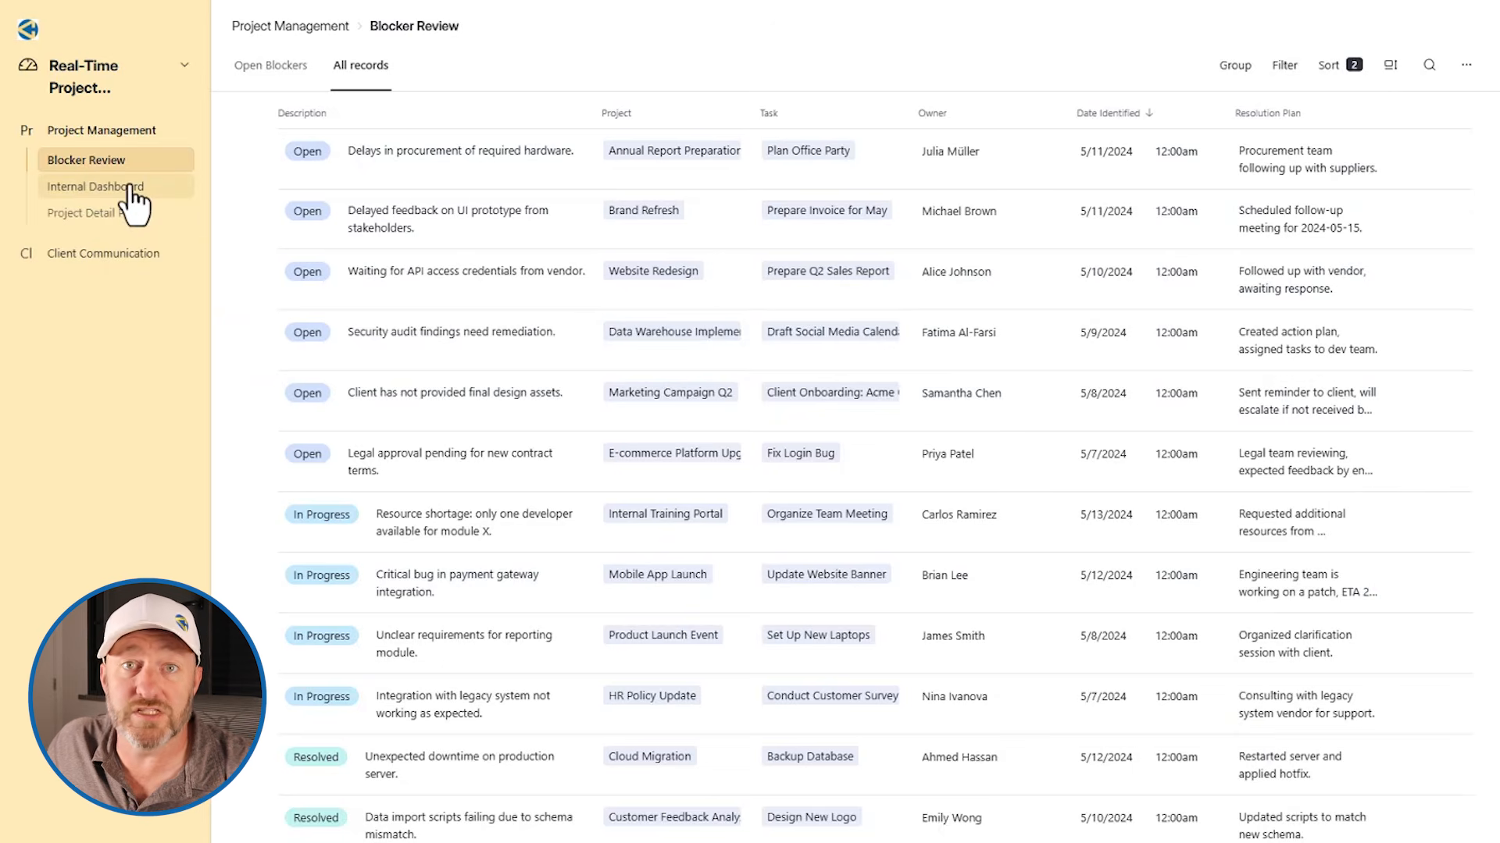
pyautogui.click(273, 69)
pyautogui.moveTo(392, 134)
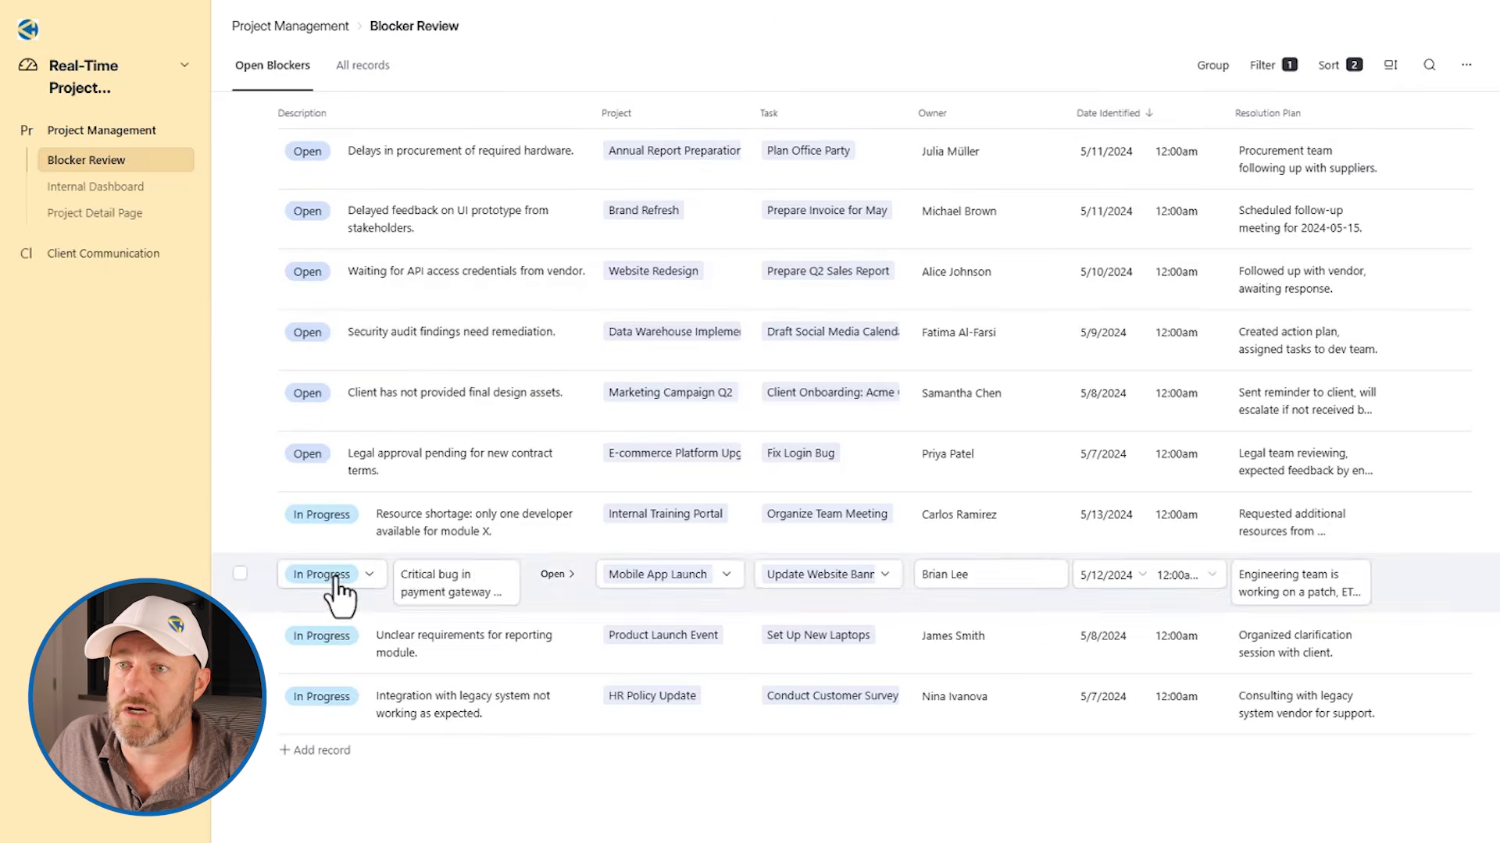
pyautogui.click(379, 67)
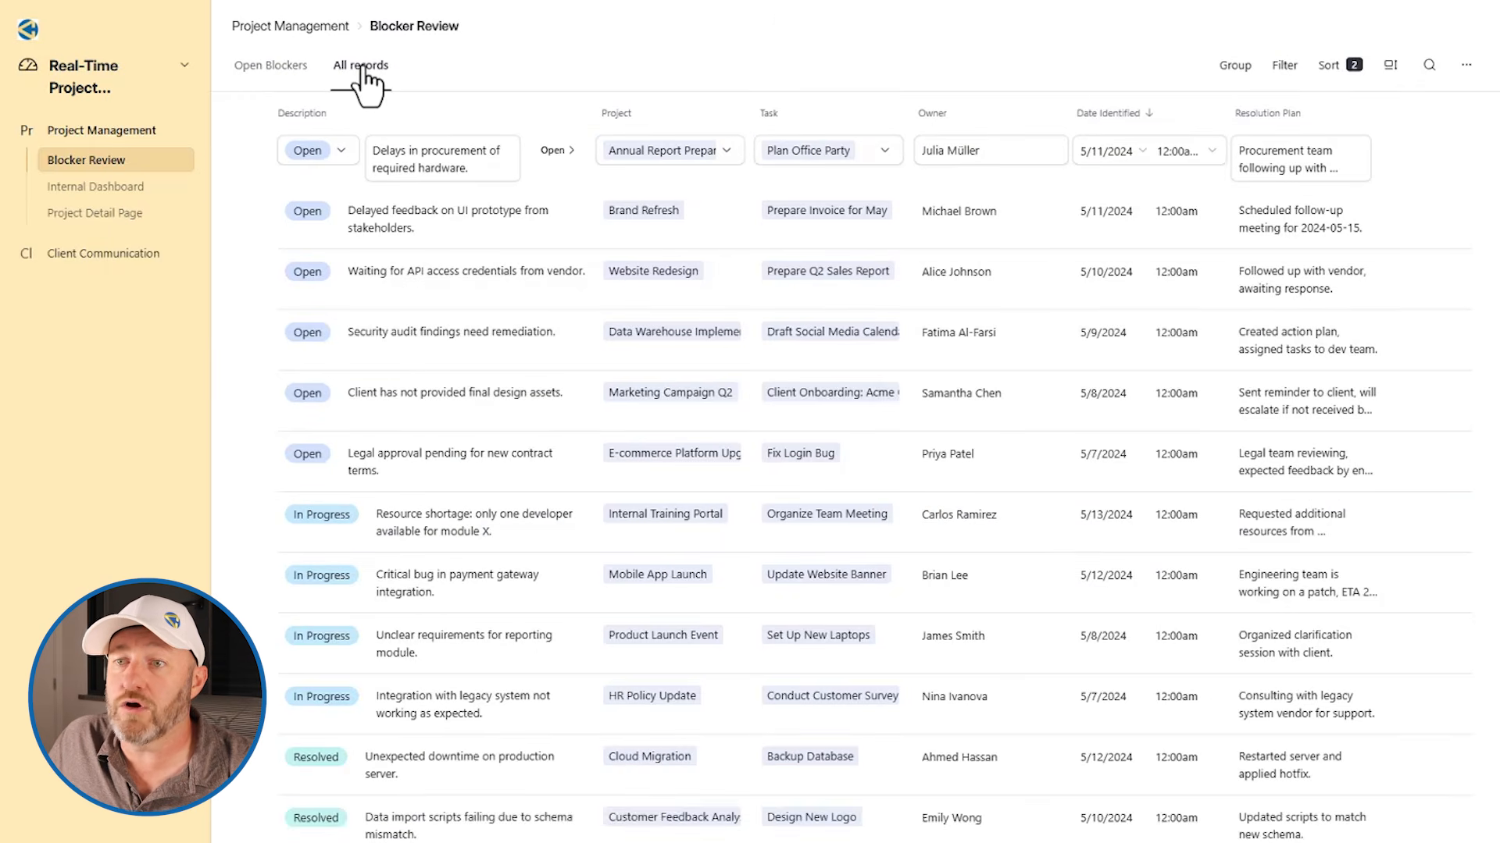
pyautogui.moveTo(327, 769)
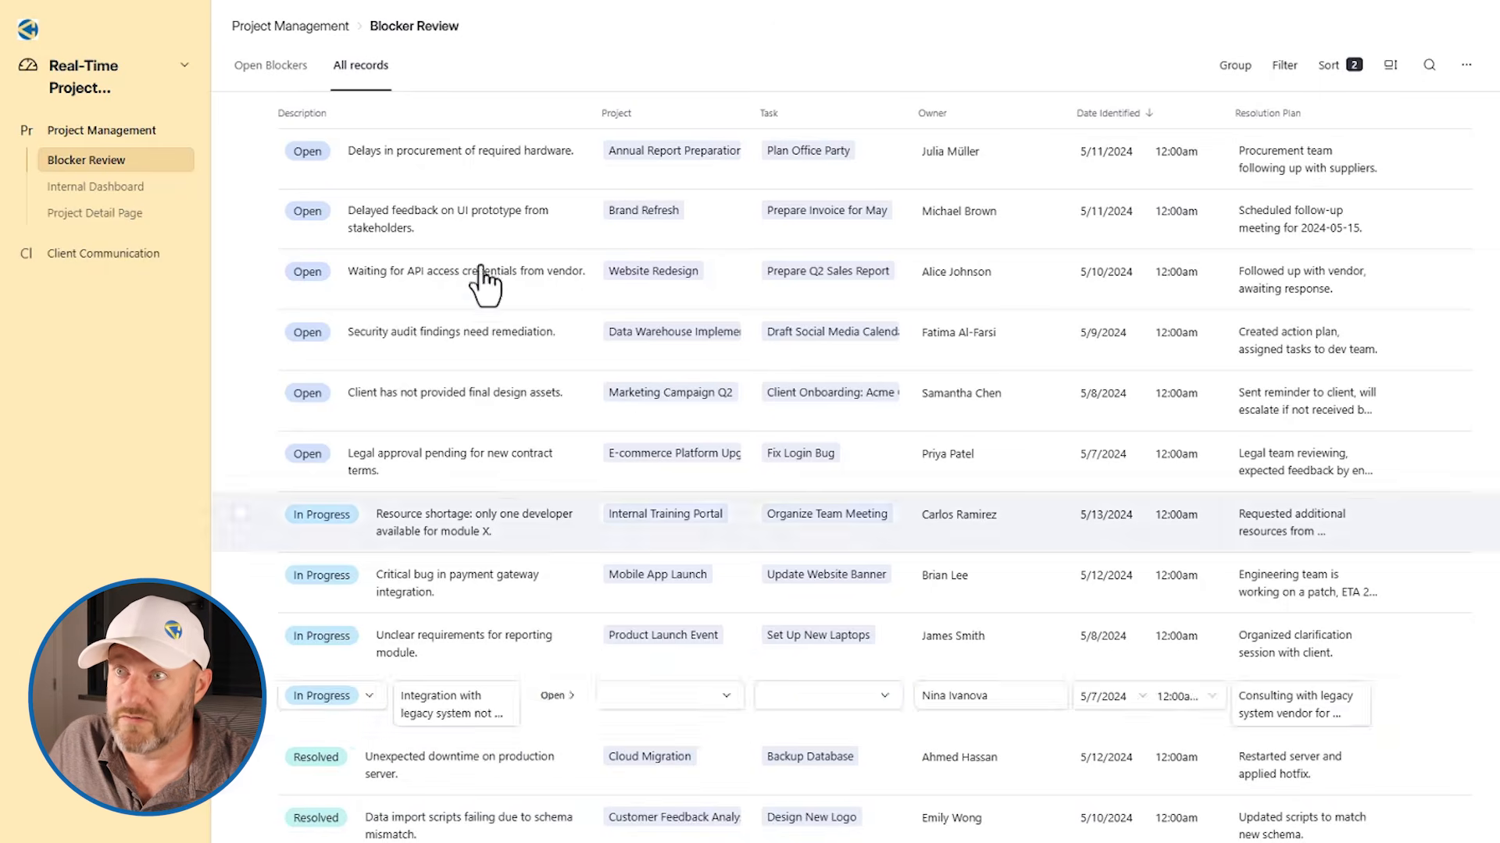
# View the details of the hardware procurement blocker and of the Cloud Migration project on the Internal Dashboard
pyautogui.click(553, 151)
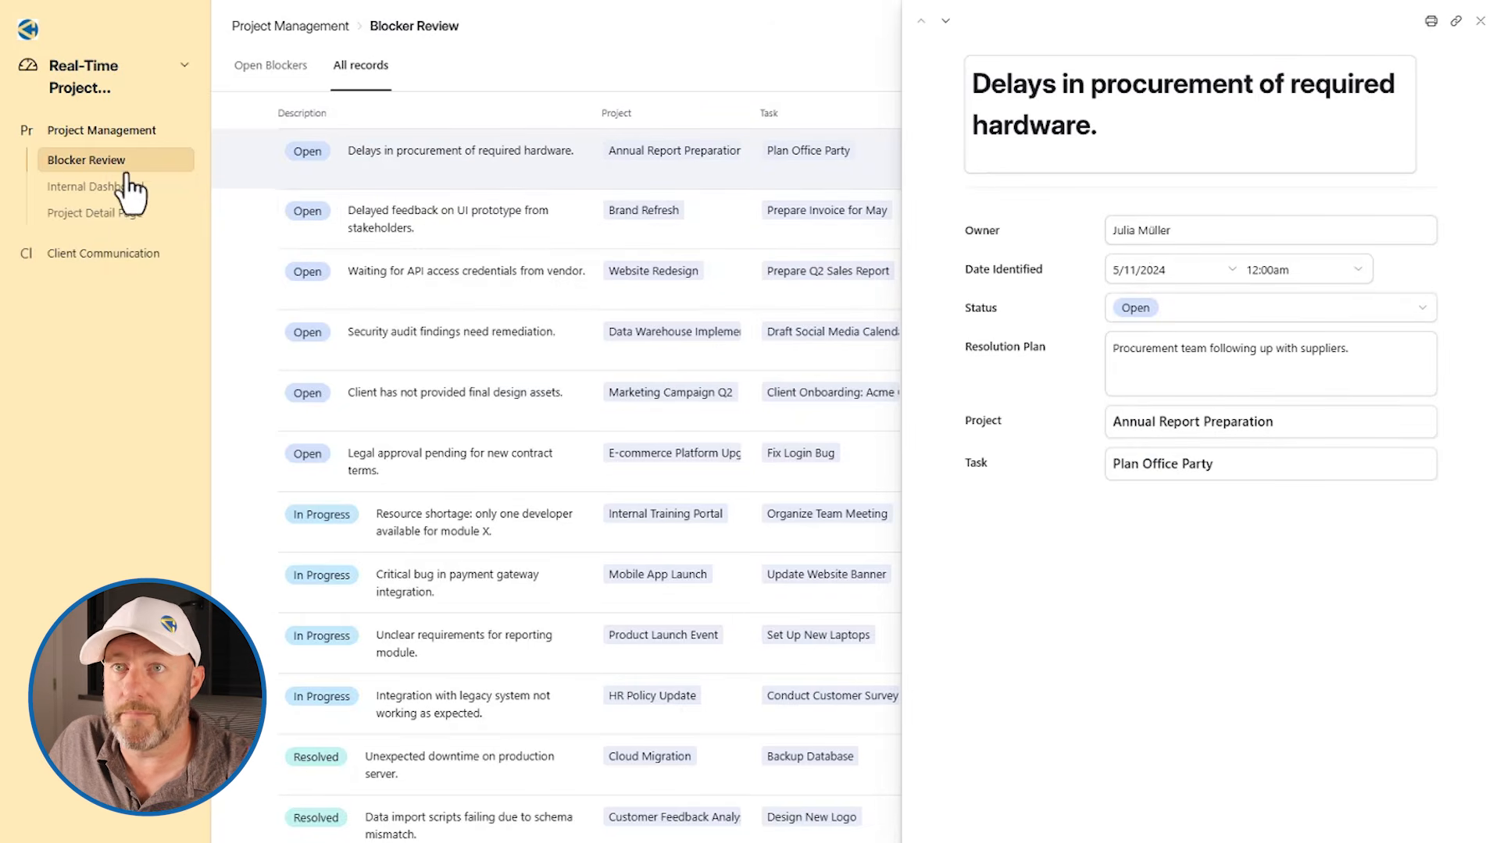
pyautogui.click(83, 186)
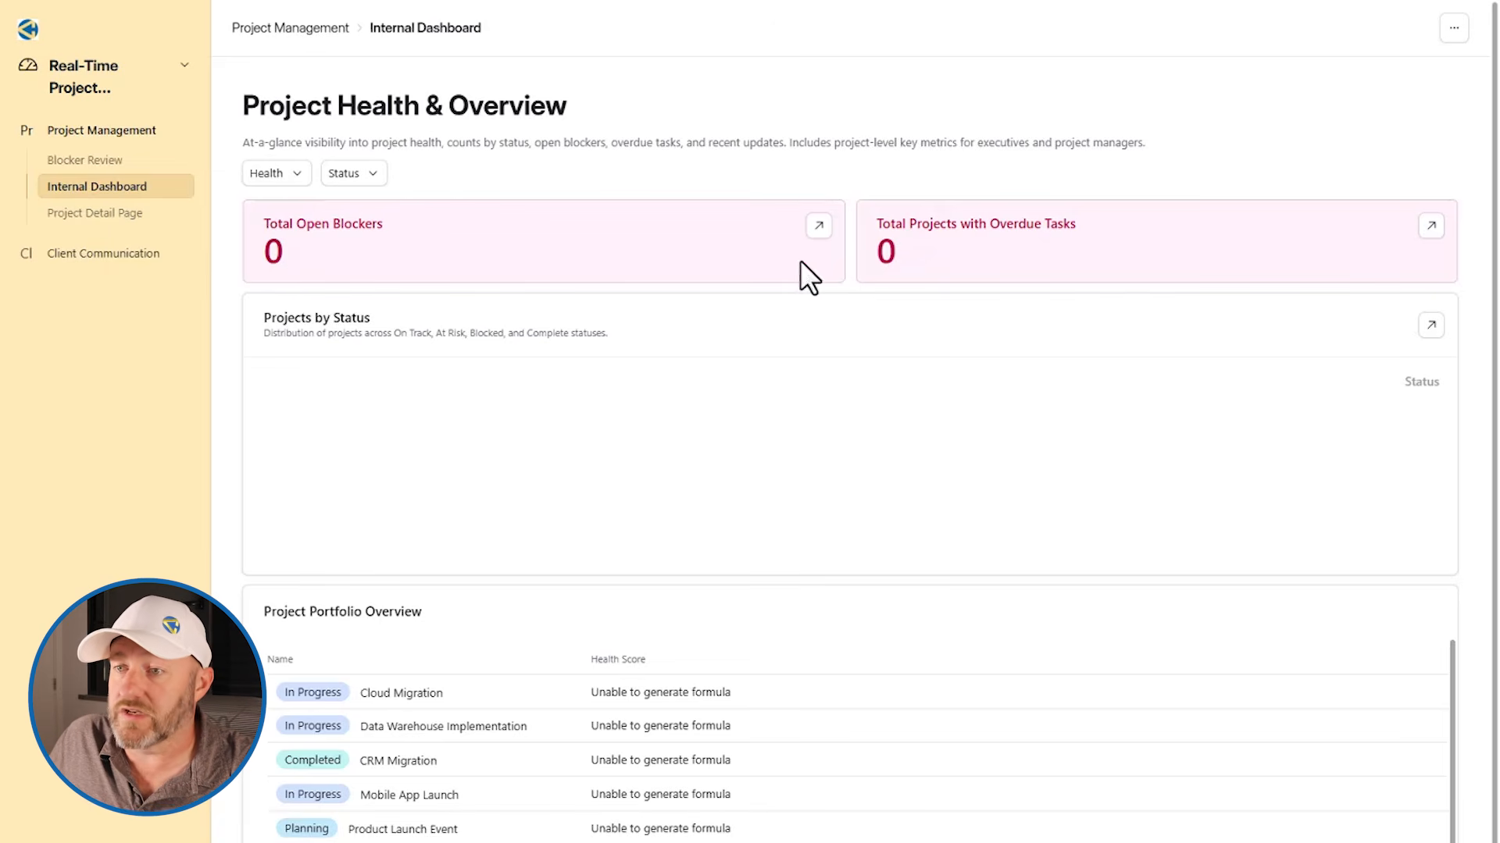
pyautogui.click(412, 694)
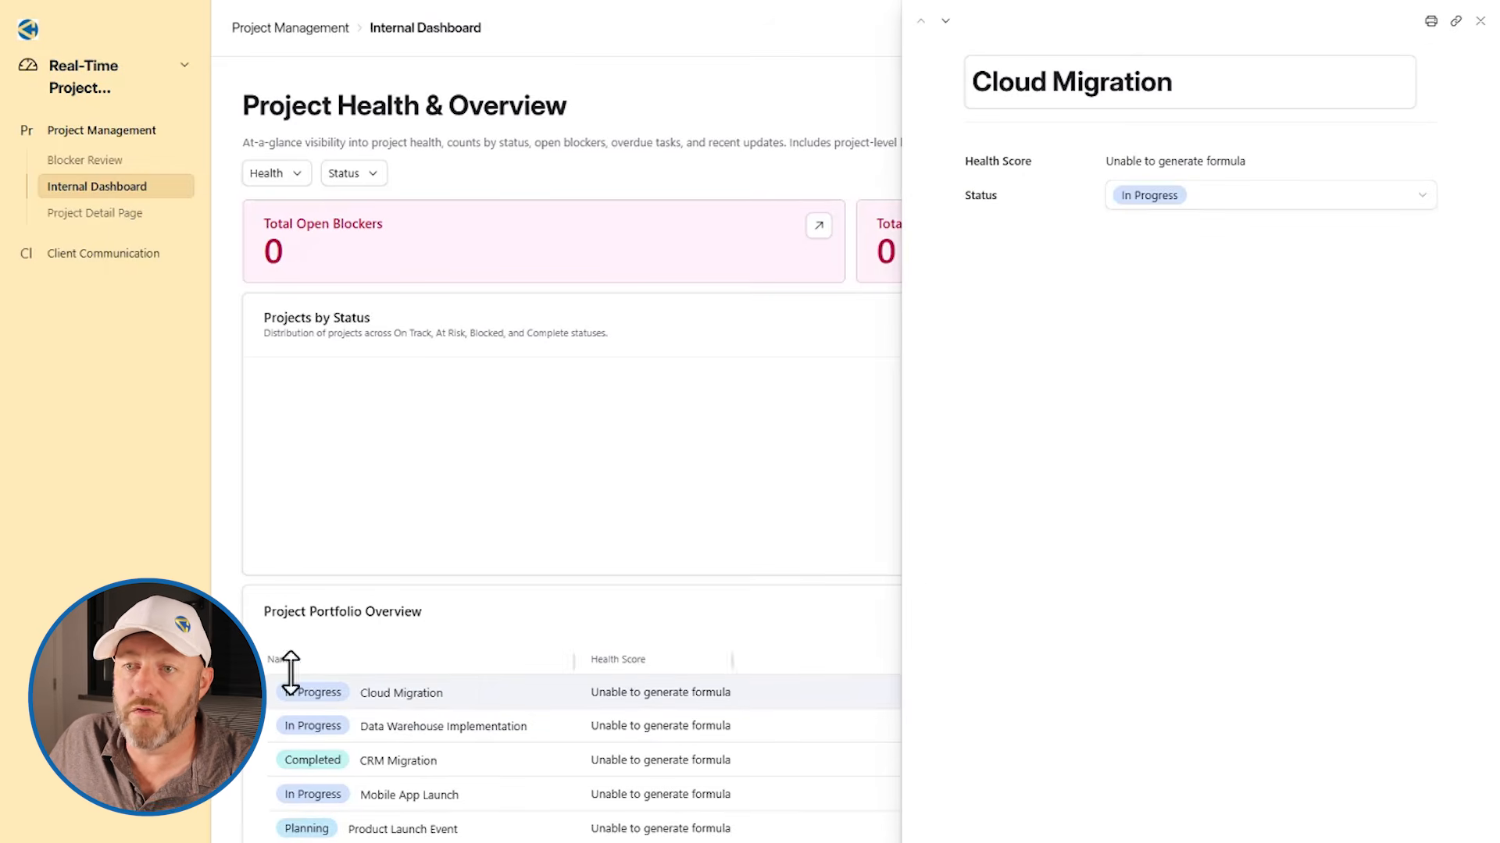
# Look through the Project Detail Page, collapsing Cloud Migration and collapsing and re-expanding Data Warehouse Implementation
pyautogui.click(100, 213)
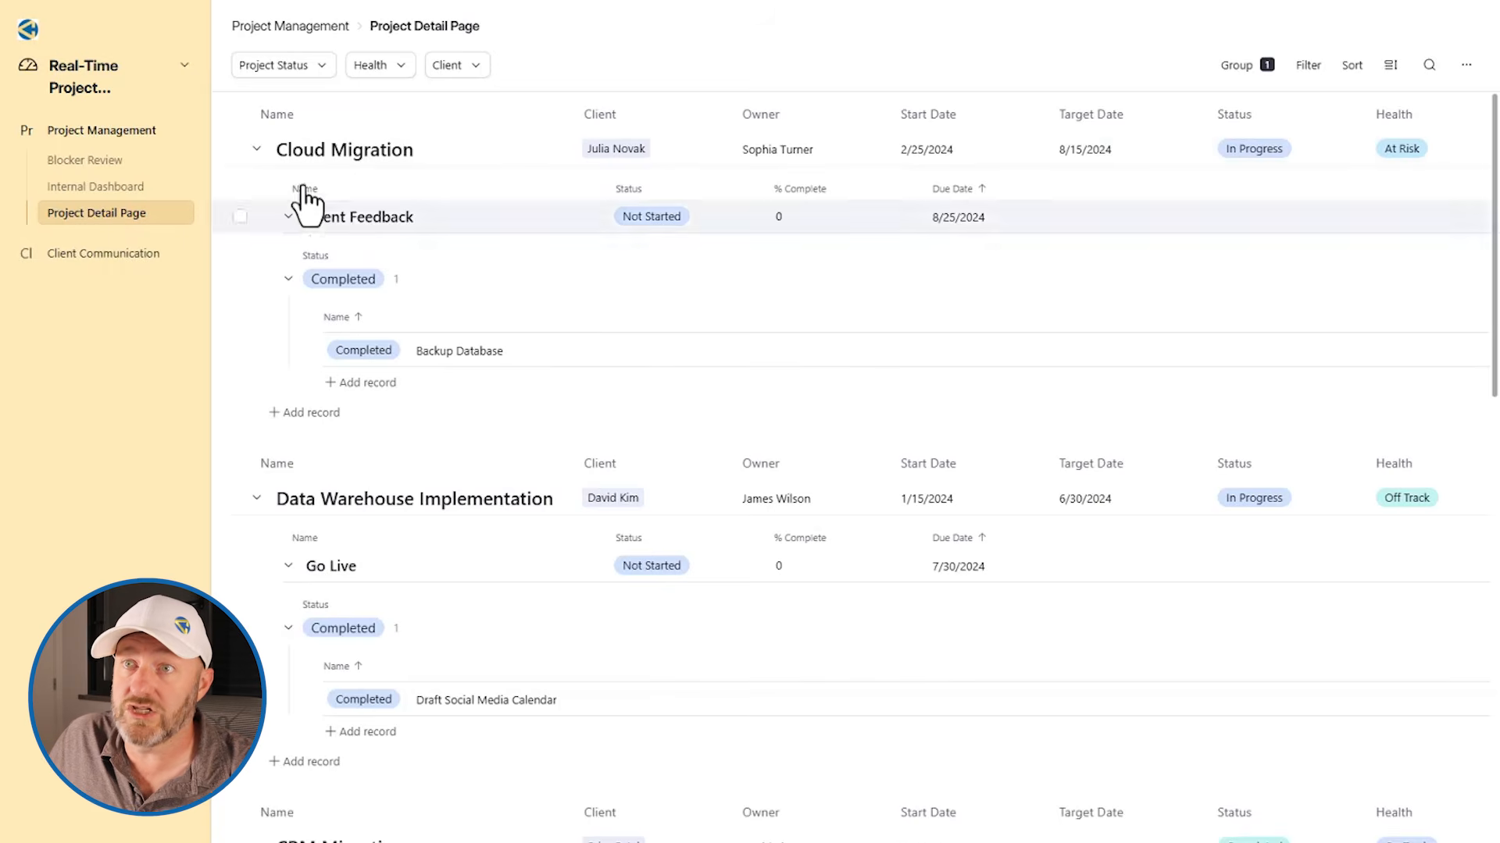
pyautogui.click(256, 149)
pyautogui.click(259, 186)
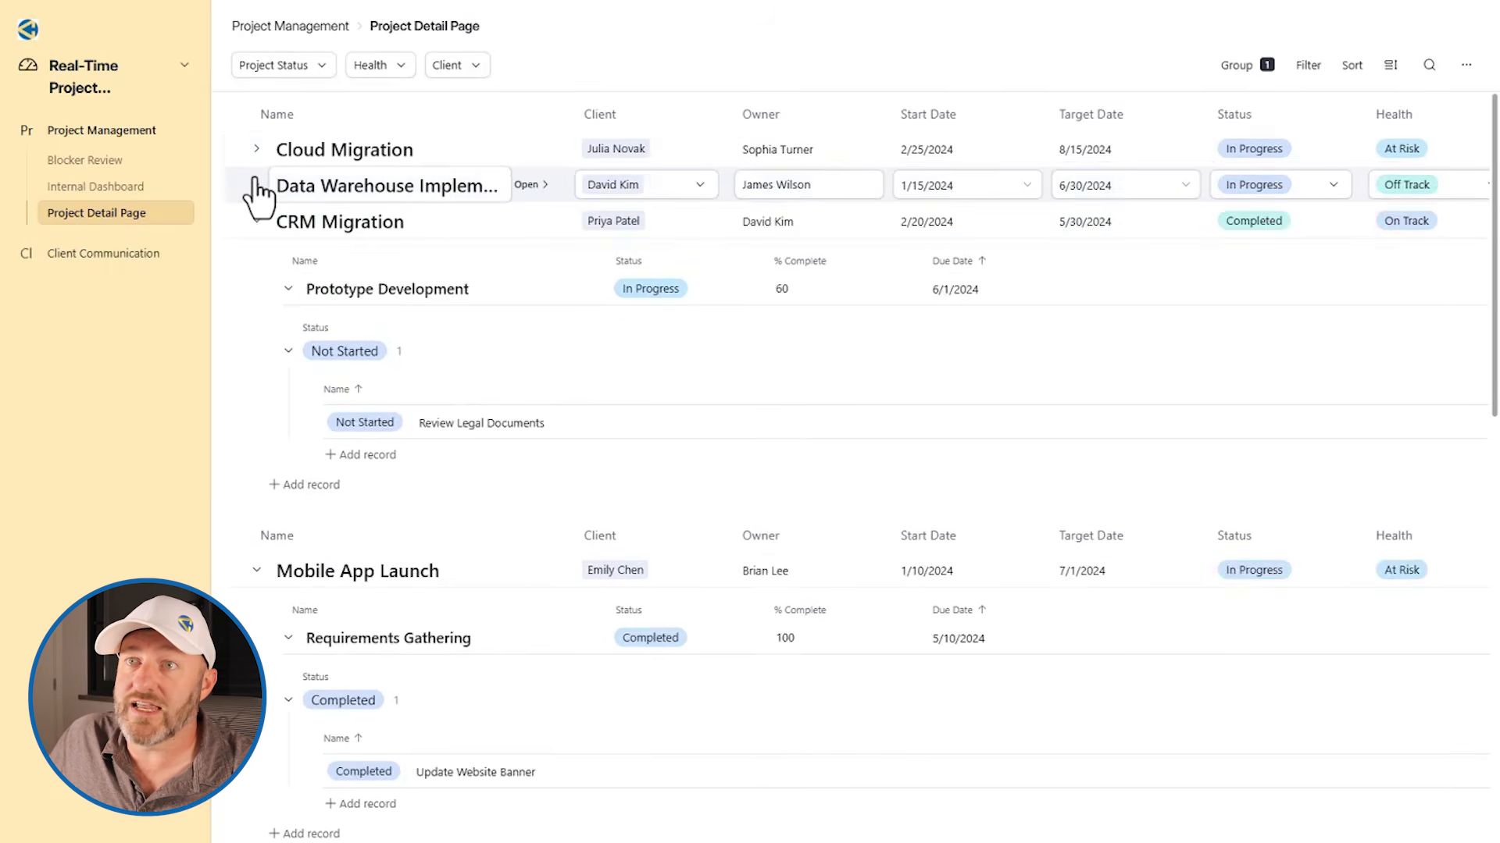
pyautogui.click(257, 184)
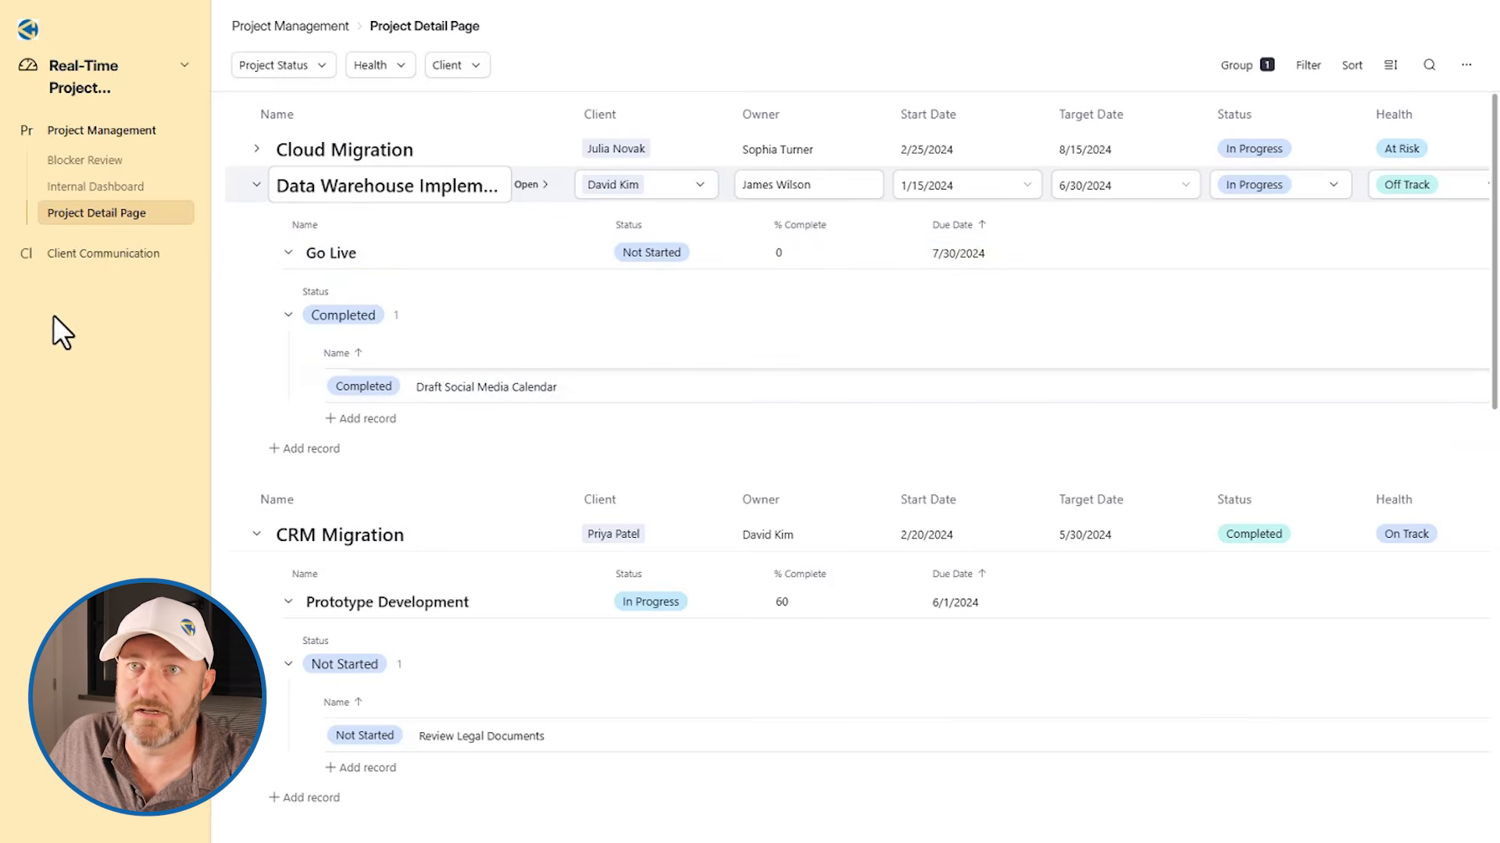
# Open the Client Communication interface and examine its sharing options and who can access each interface
pyautogui.click(92, 253)
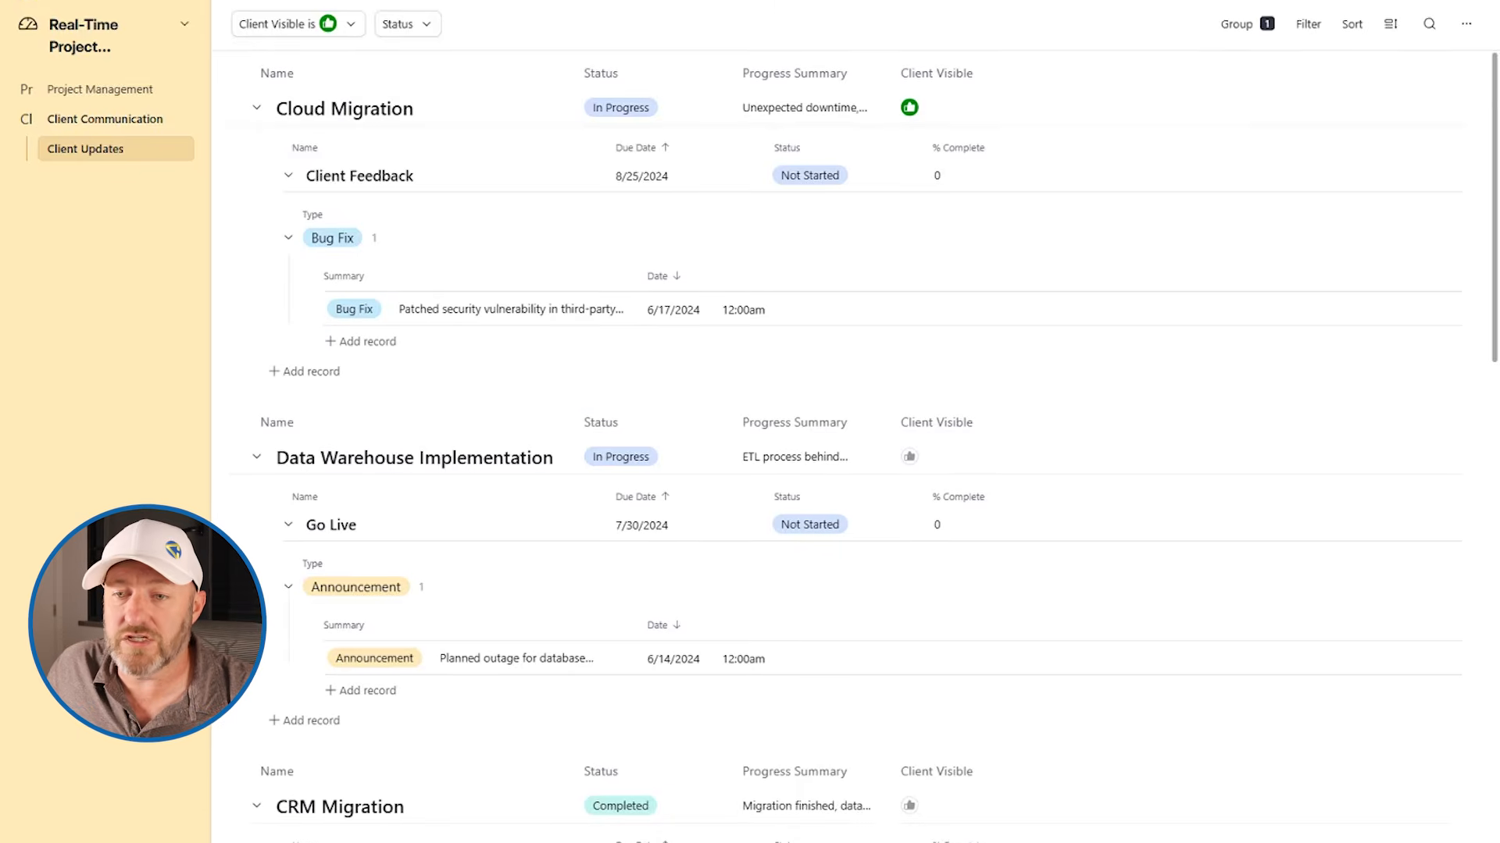
pyautogui.click(116, 813)
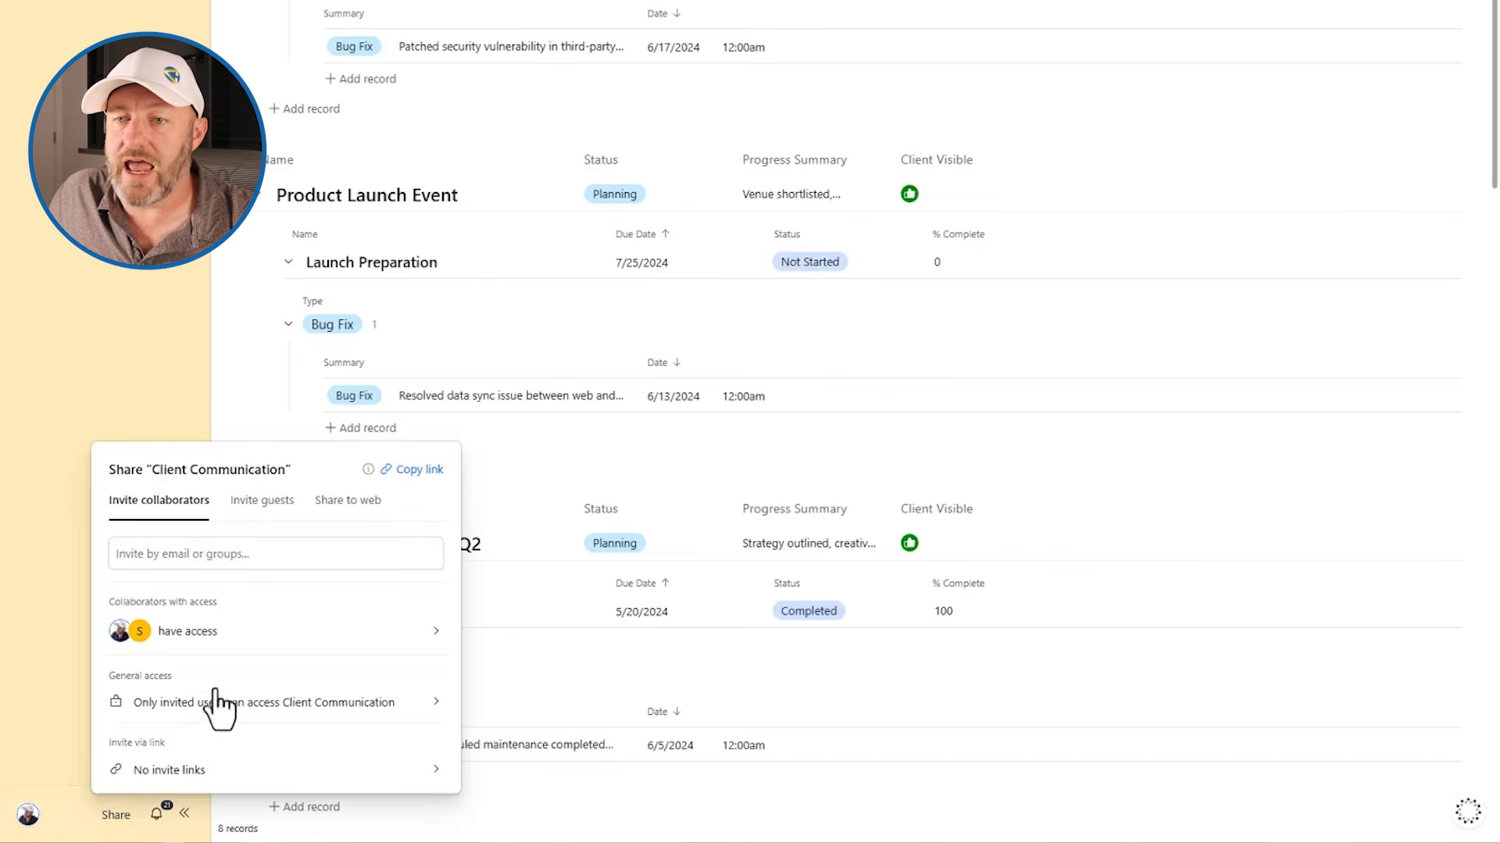
pyautogui.click(224, 555)
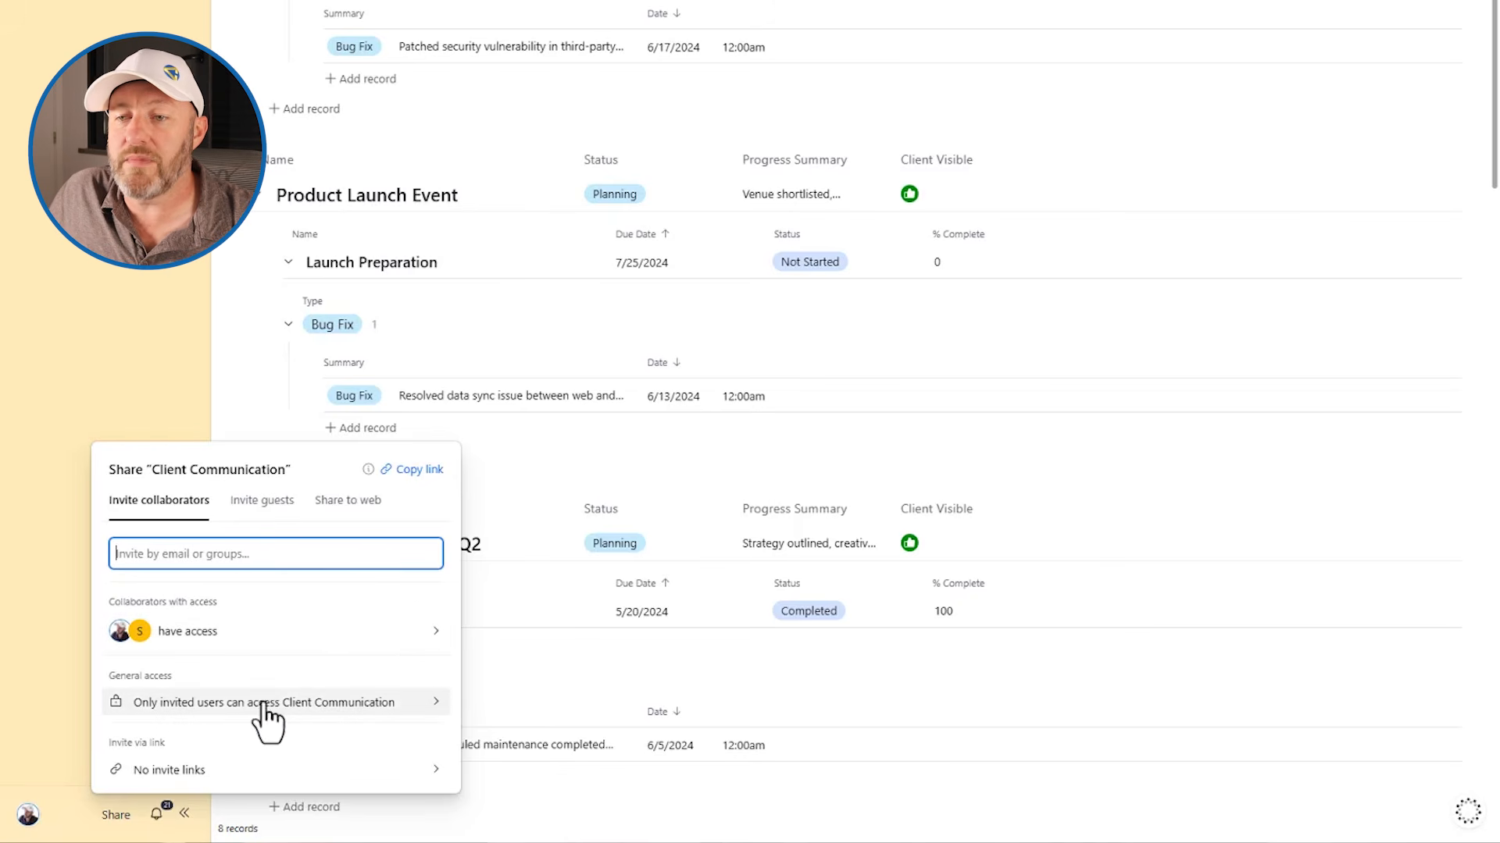
pyautogui.click(333, 705)
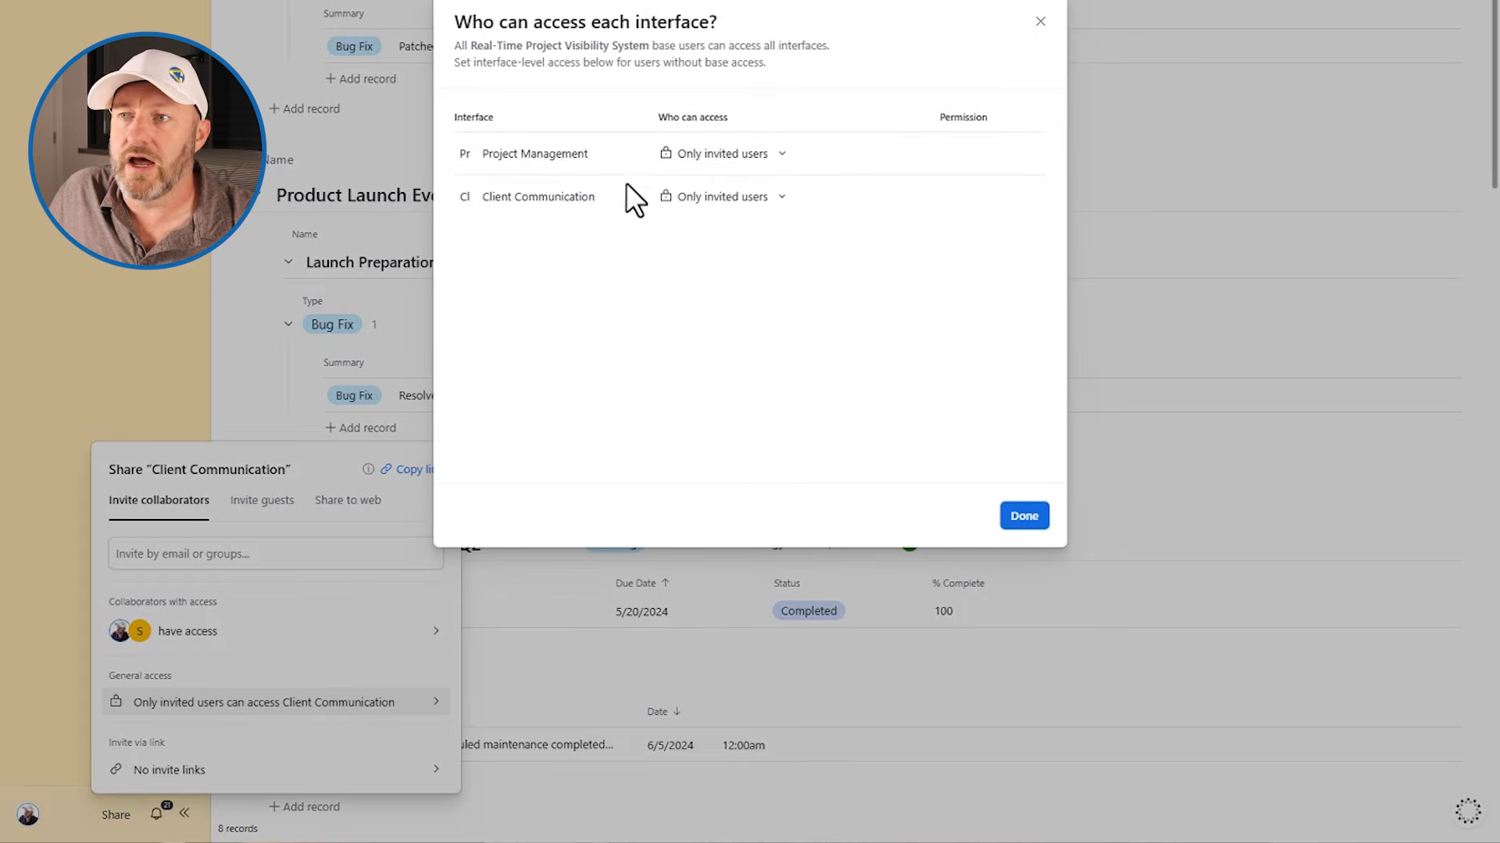
pyautogui.click(734, 160)
# Switch to Zite and paste the client-facing project visibility portal prompt as the description of the app
pyautogui.click(493, 123)
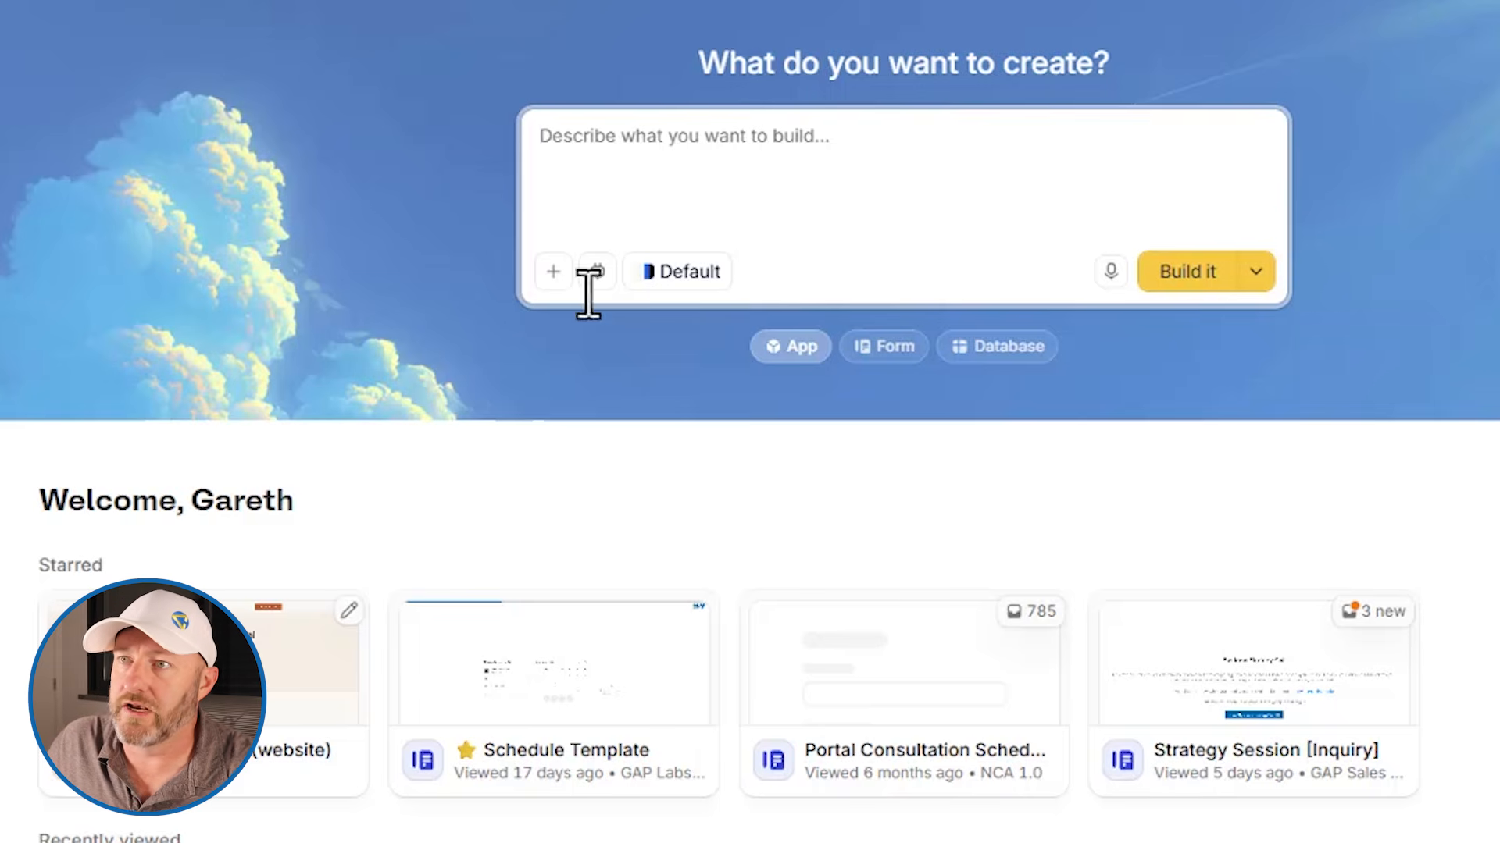
pyautogui.hotkey('ctrl', 'v')
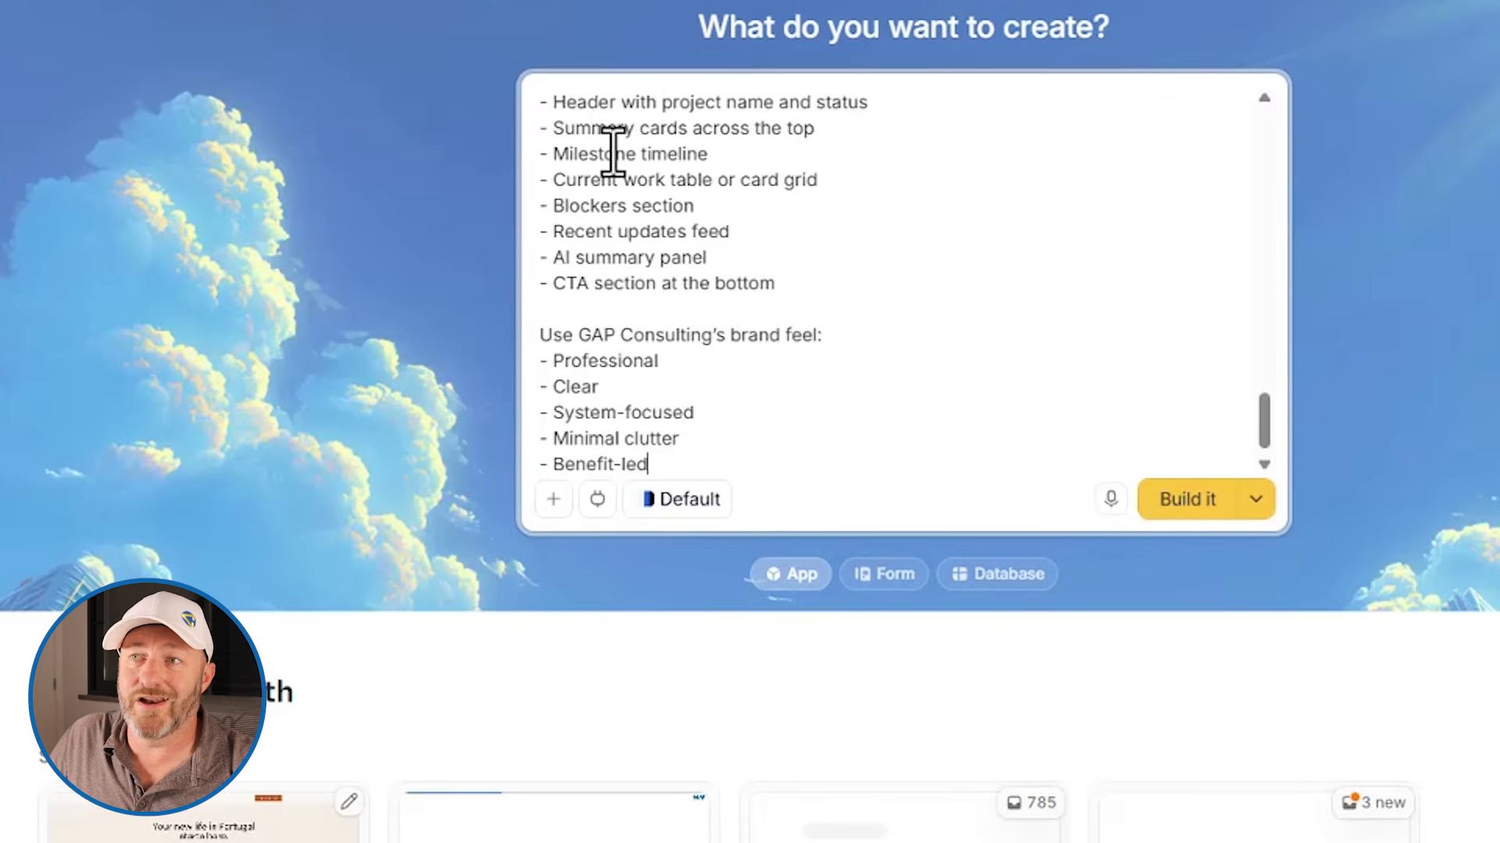
pyautogui.scroll(10, 797, 388)
pyautogui.scroll(5, 798, 396)
pyautogui.scroll(-15, 798, 396)
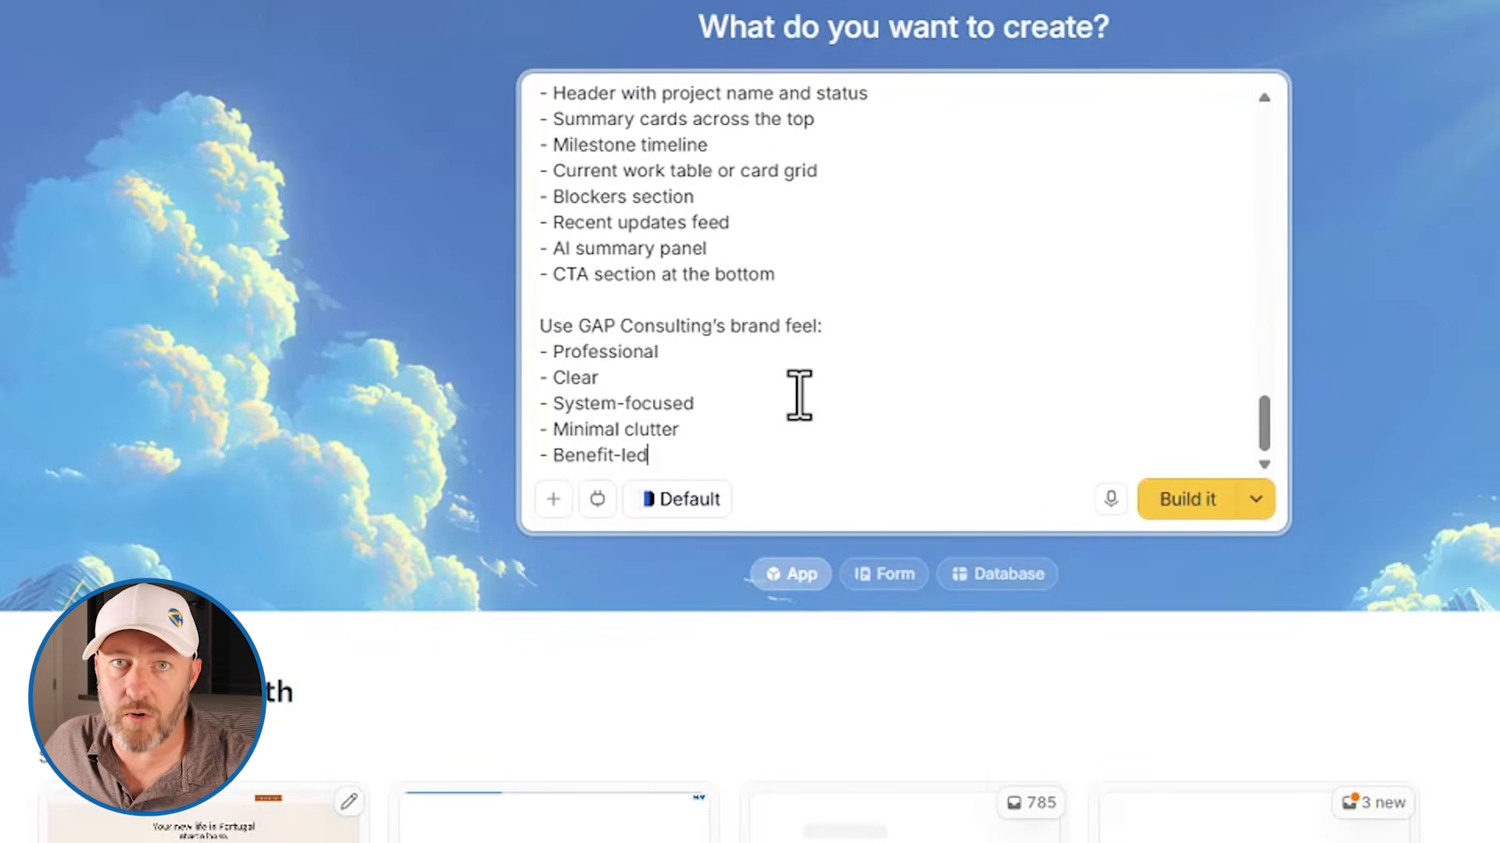
pyautogui.scroll(-4, 798, 396)
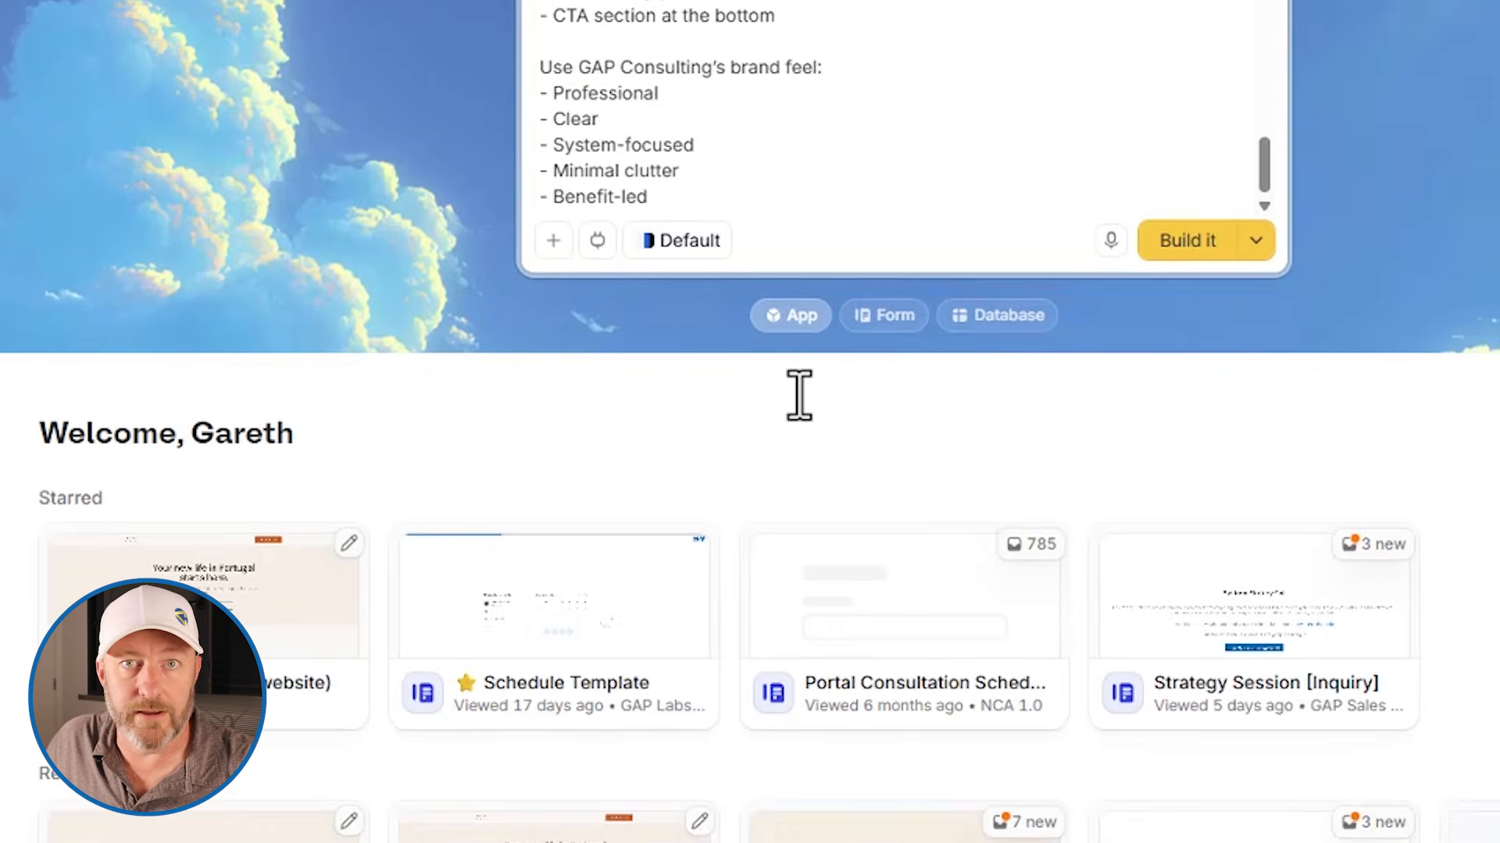
pyautogui.scroll(4, 399, 598)
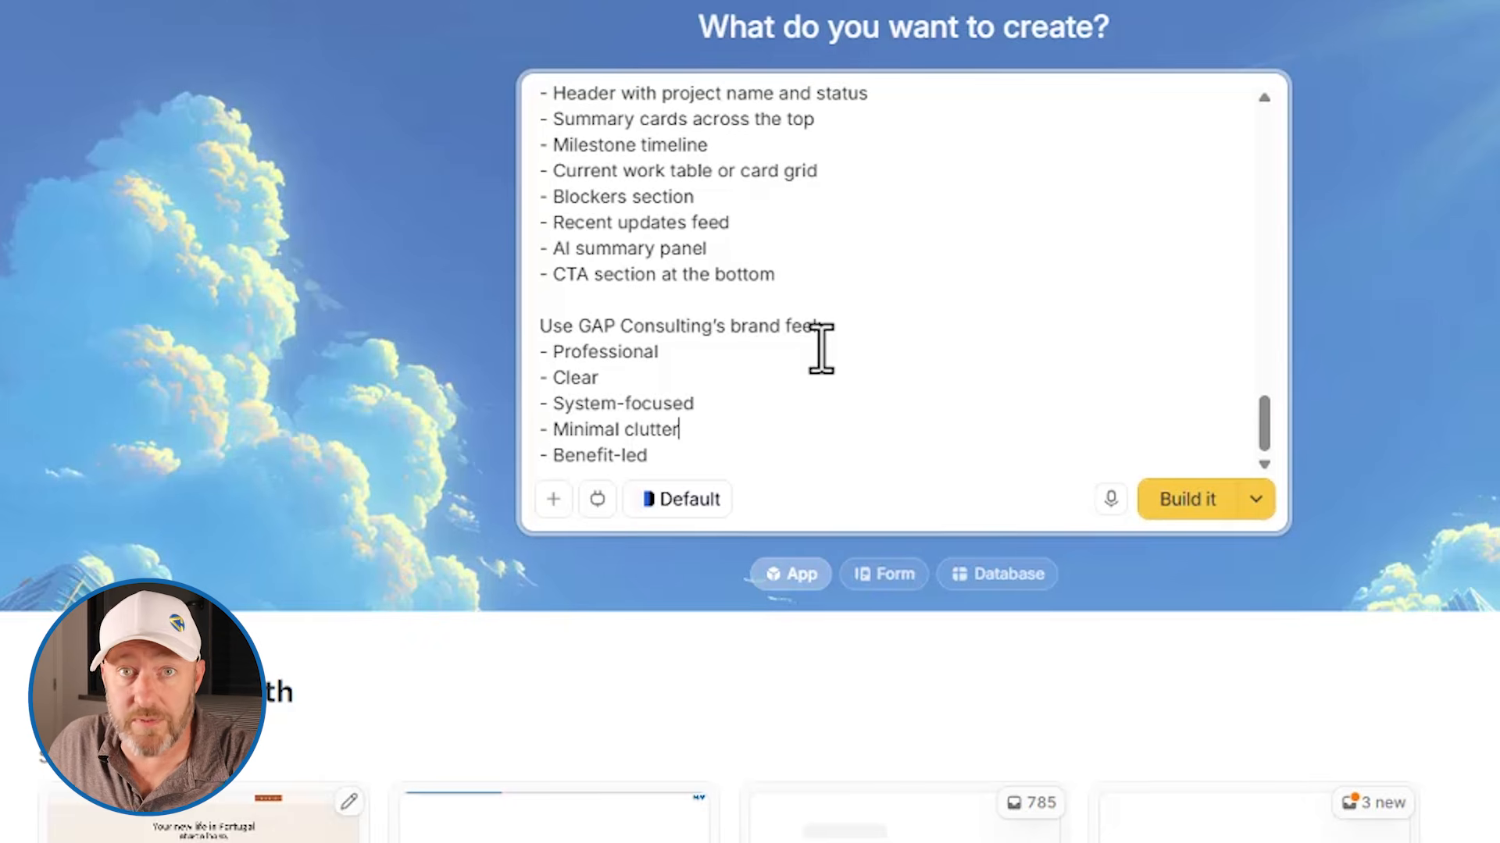
# Add an Airtable connection to the app and choose to connect a new account instead of GAP Consulting
pyautogui.click(596, 500)
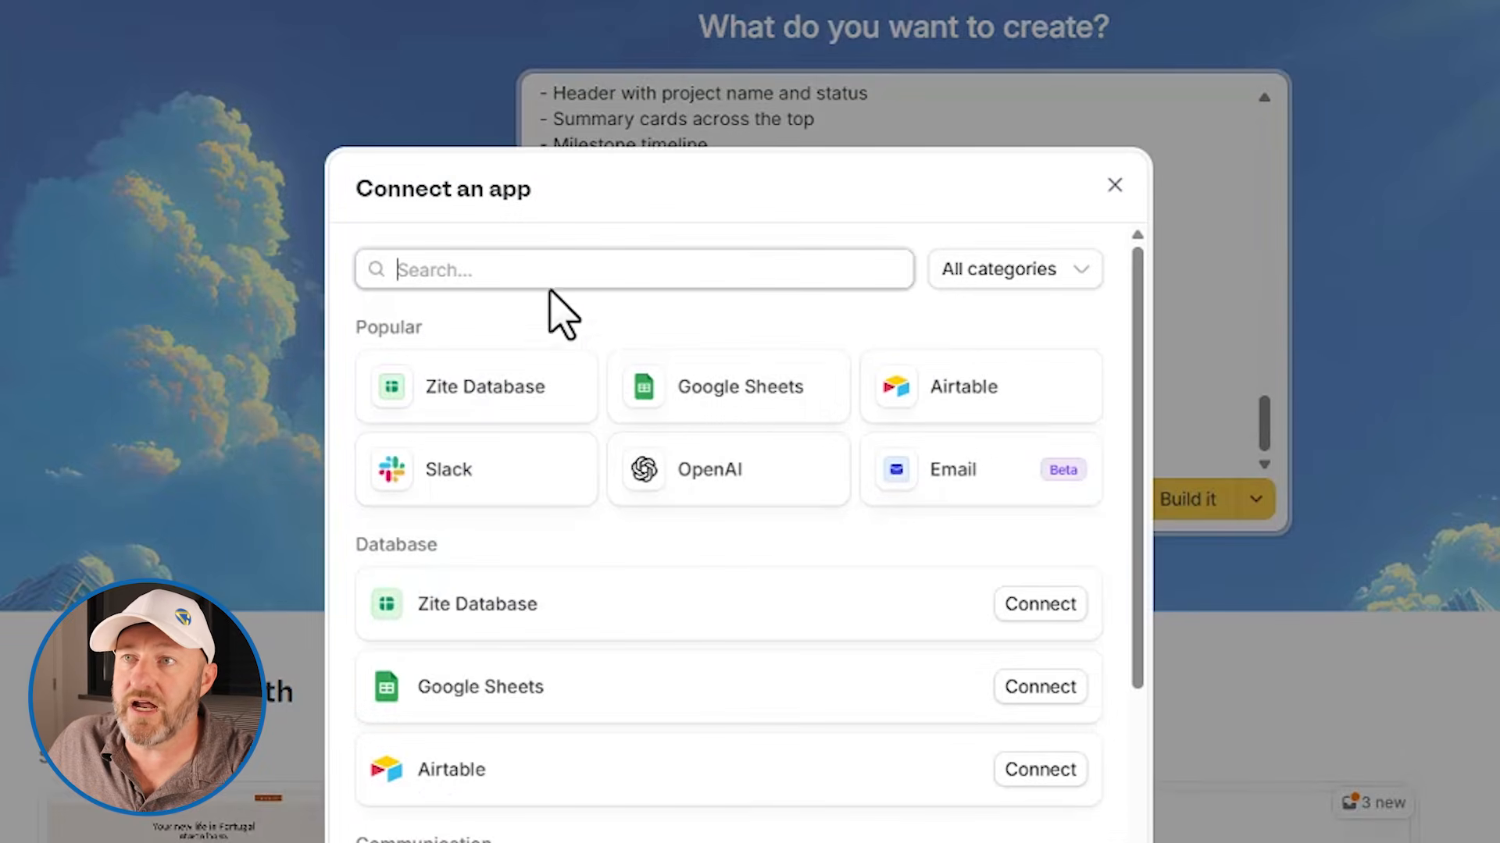
pyautogui.click(1005, 395)
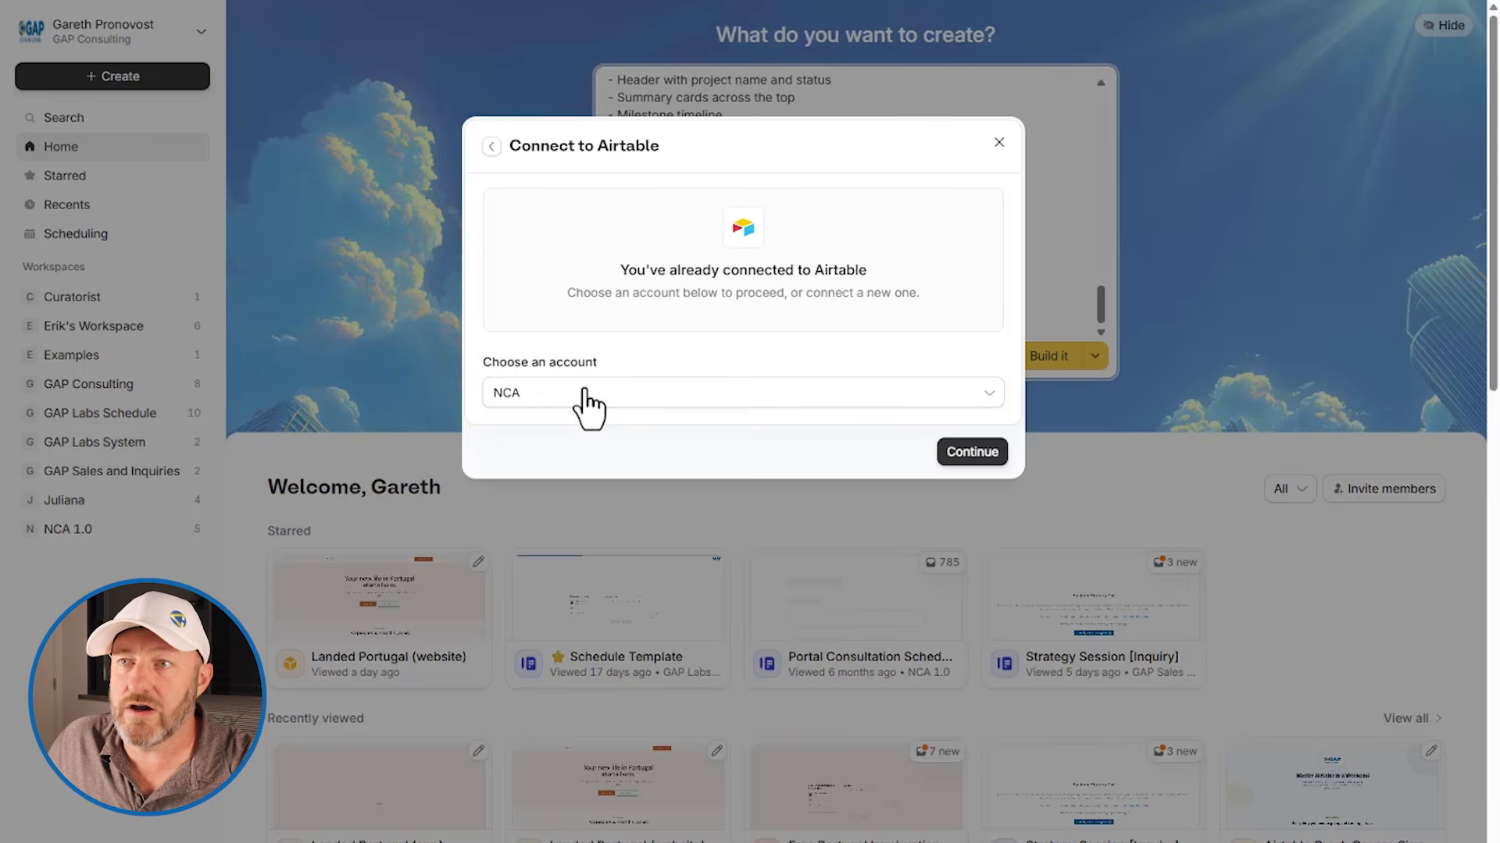
pyautogui.click(585, 394)
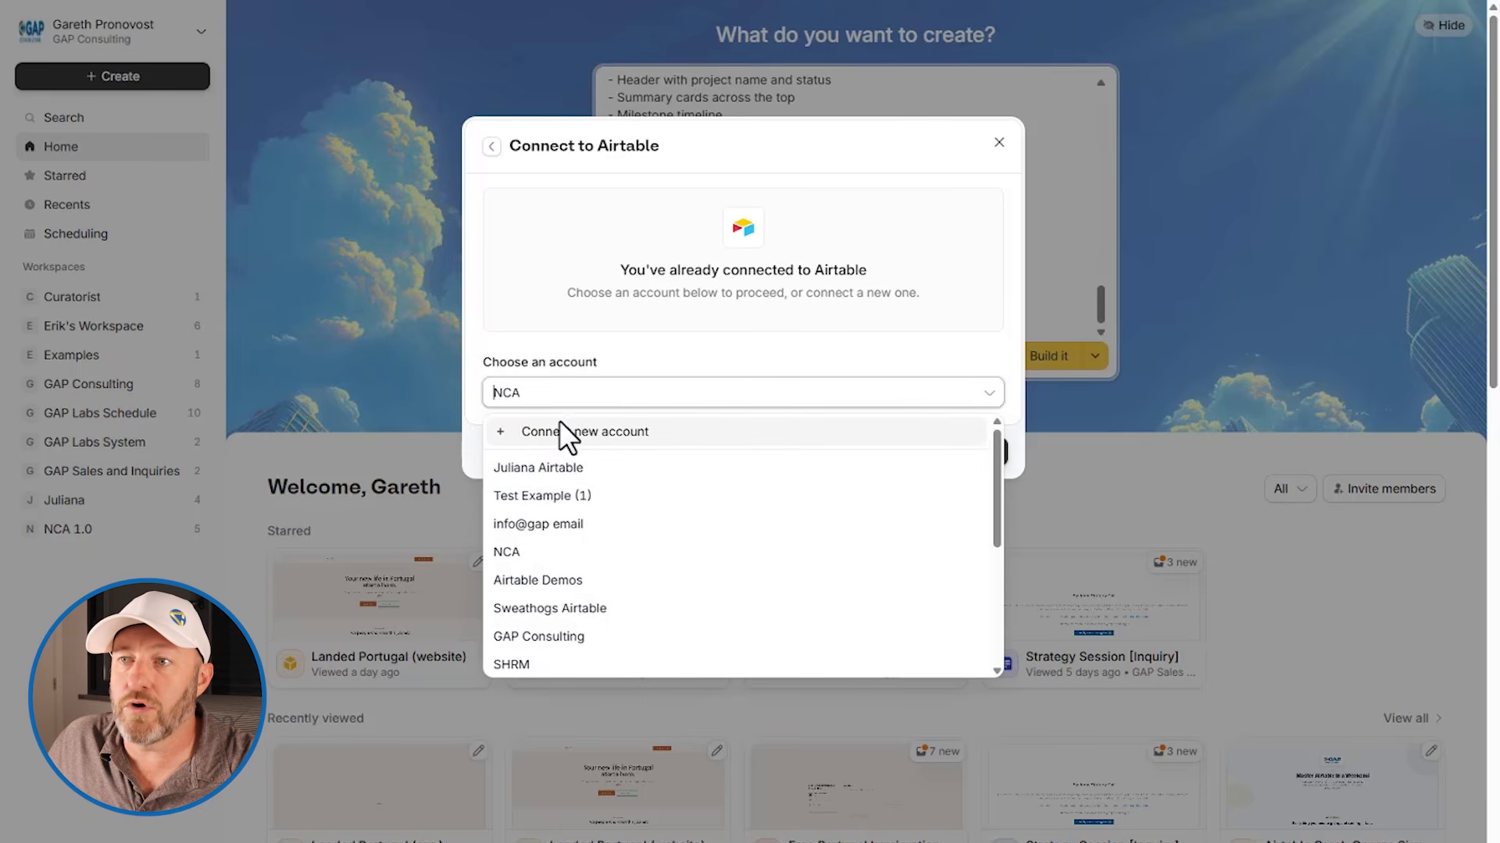
pyautogui.click(546, 637)
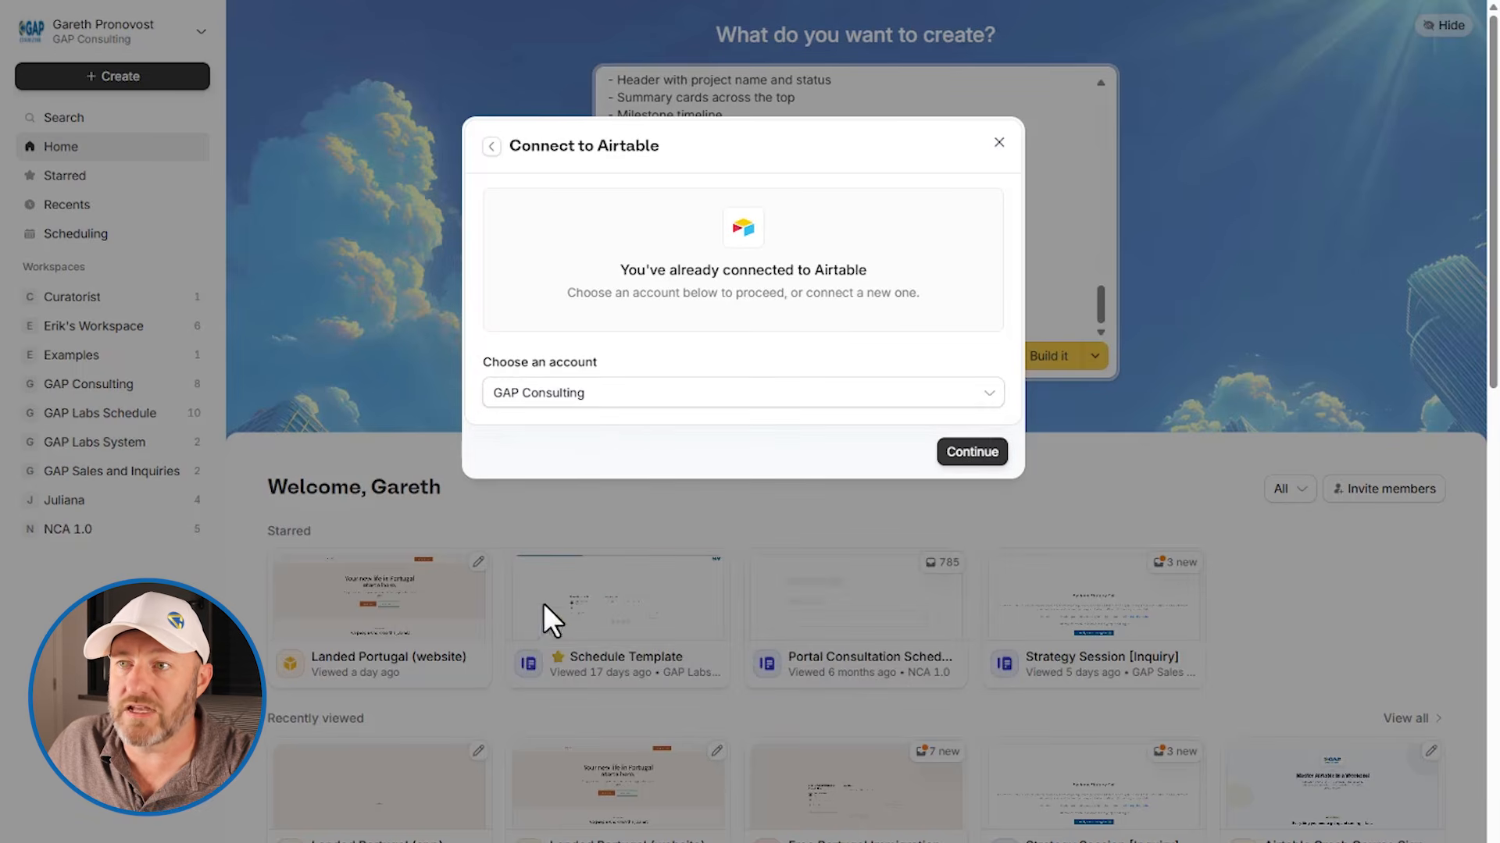
pyautogui.click(569, 395)
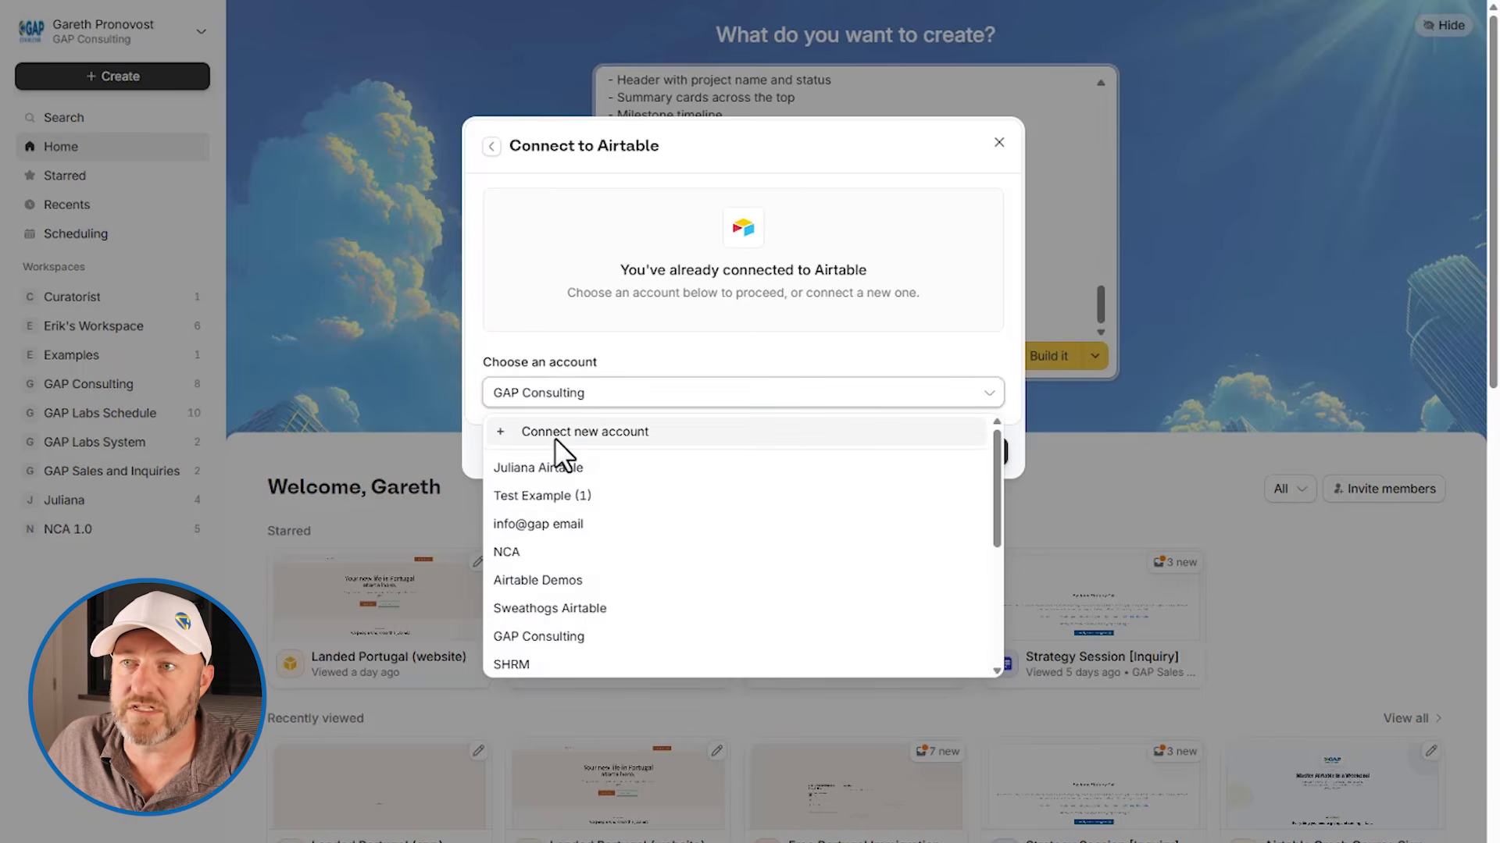
pyautogui.click(548, 430)
pyautogui.click(912, 616)
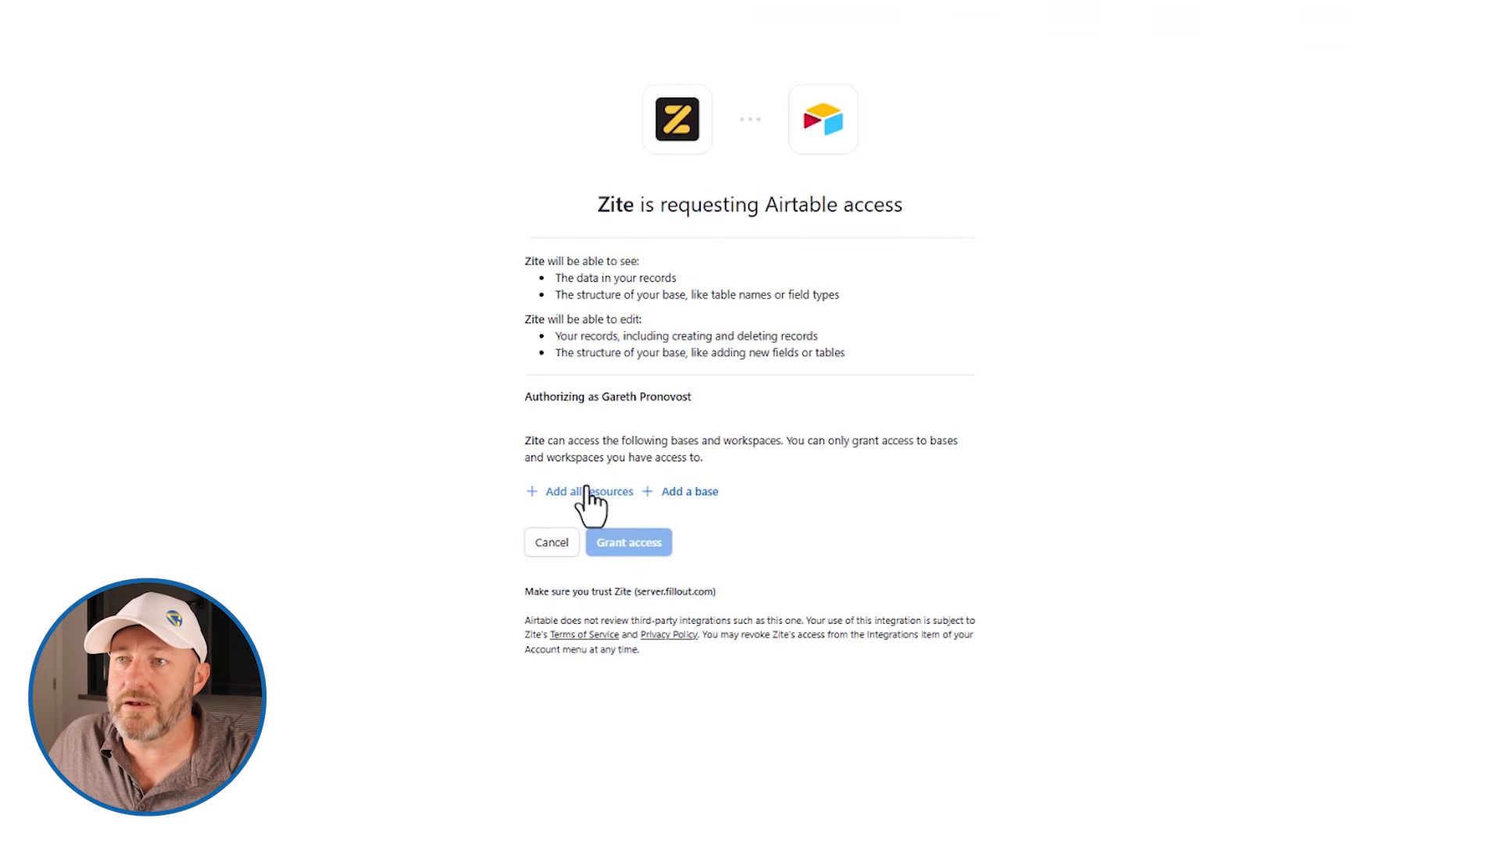
# Add only the Real-Time Project Visibility System base to Zite's Airtable authorization and grant access
pyautogui.click(590, 492)
pyautogui.click(961, 508)
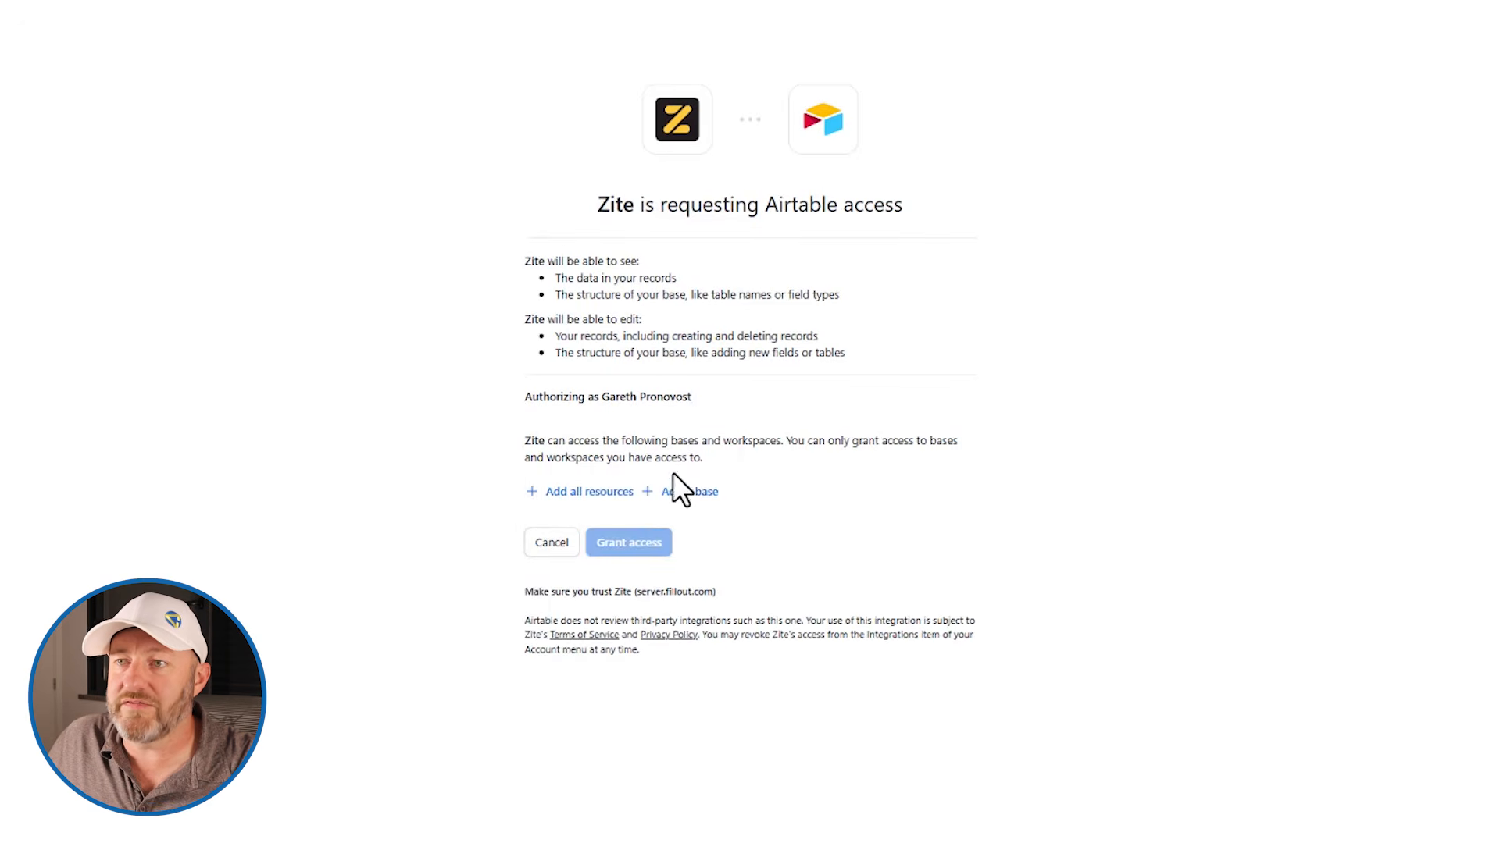
pyautogui.click(696, 492)
pyautogui.write('Real-Time Project Visibility System')
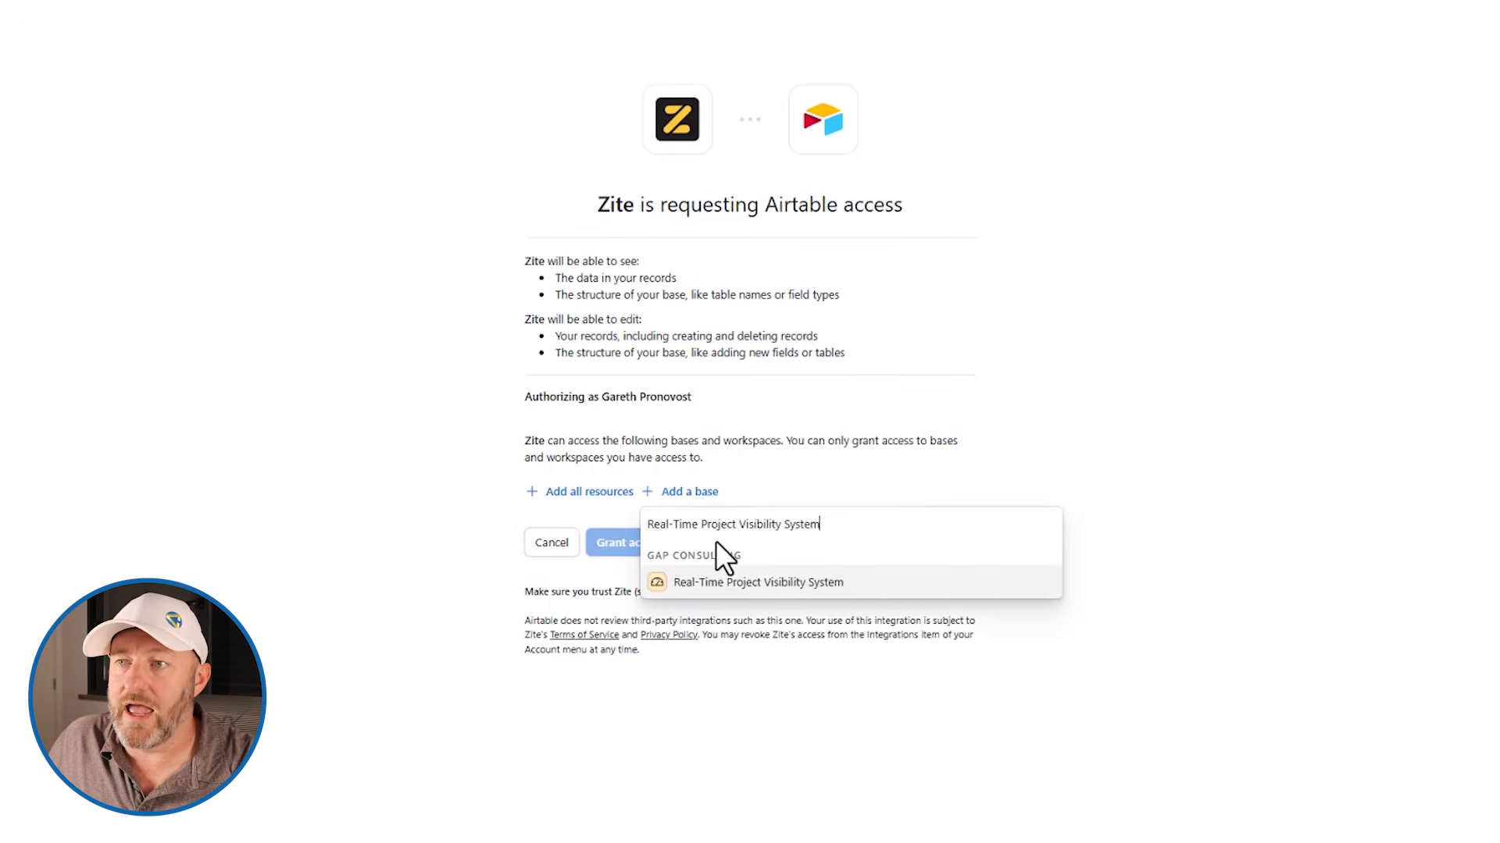
pyautogui.click(739, 583)
pyautogui.click(650, 600)
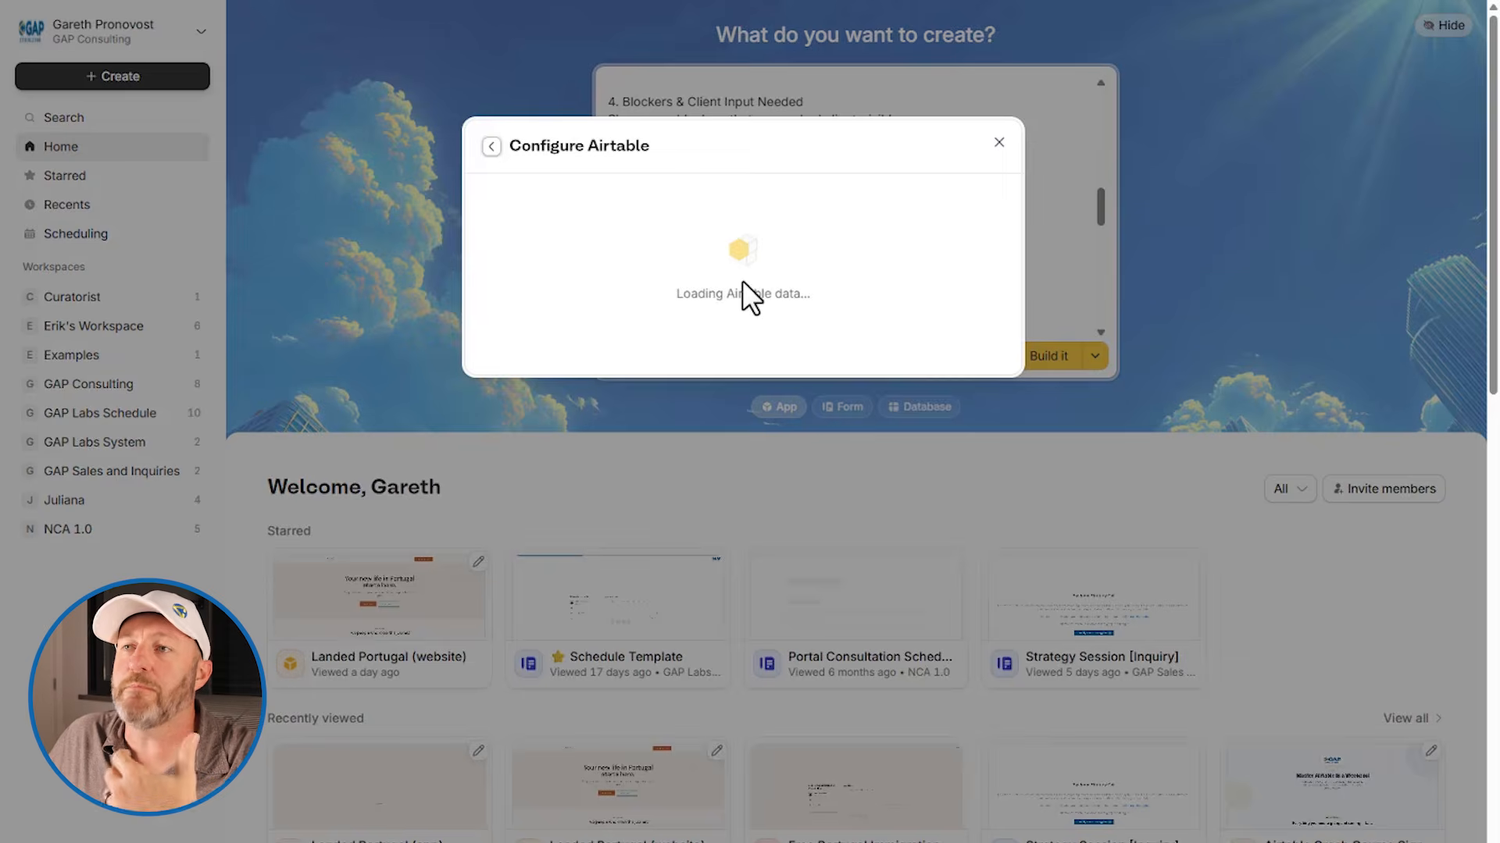
# Configure the connection to use the existing Real-Time Project Visibility System base, save it, and build the app
pyautogui.click(672, 350)
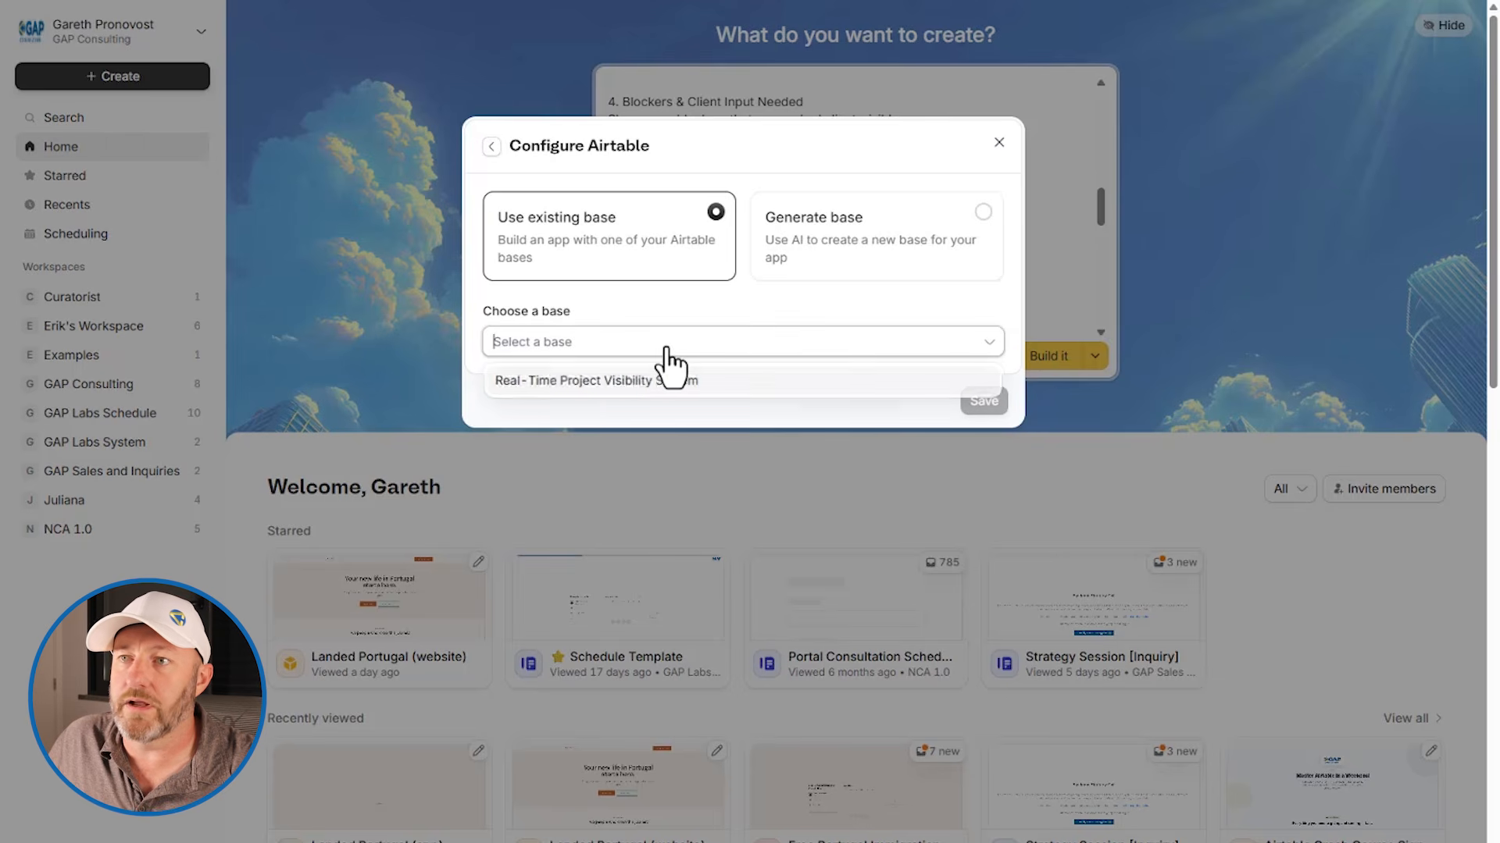
pyautogui.click(619, 386)
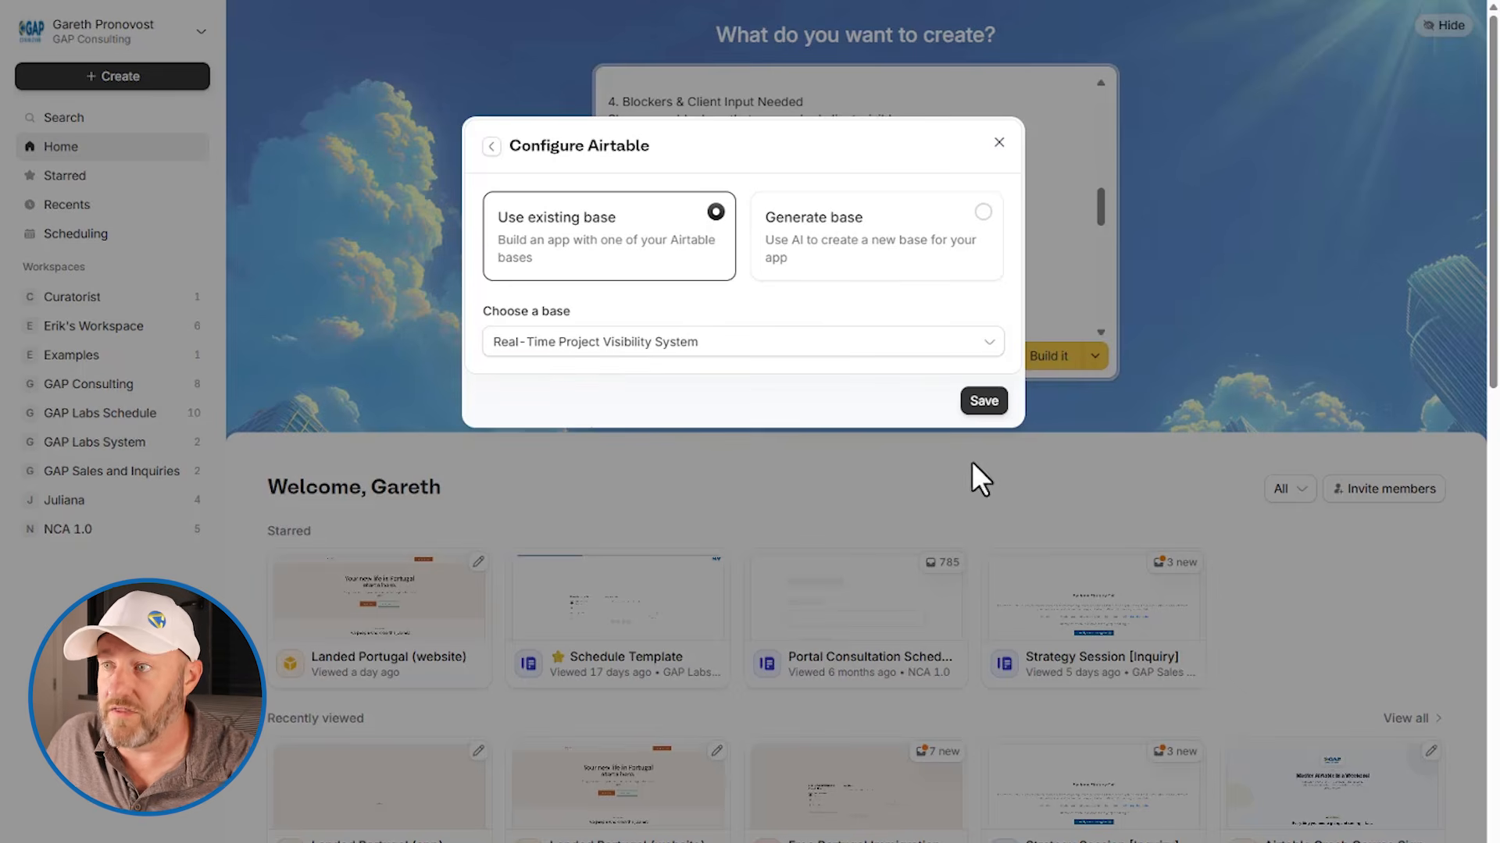
pyautogui.click(992, 404)
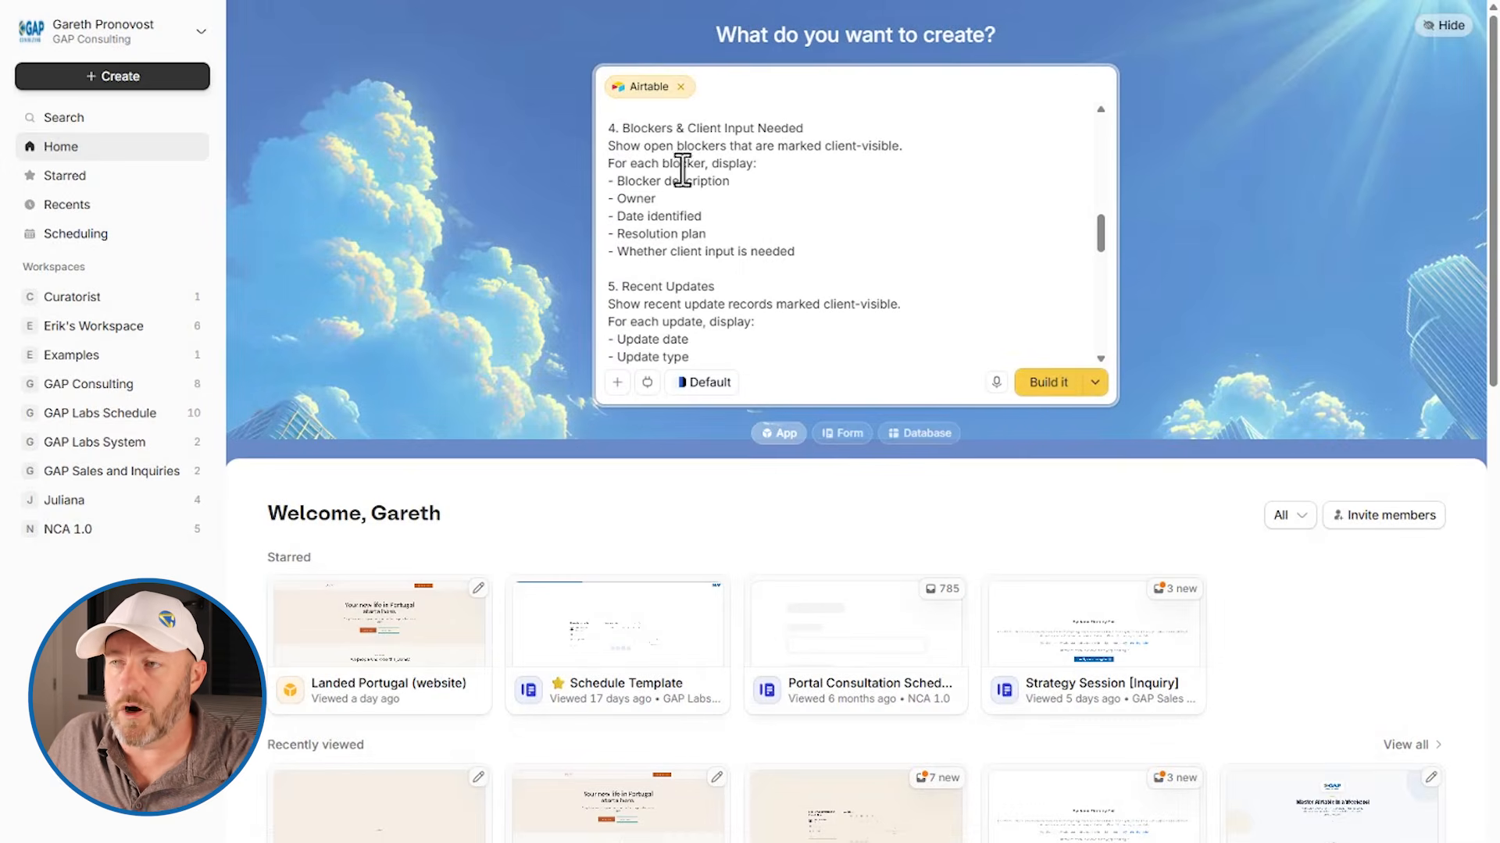
pyautogui.click(1066, 395)
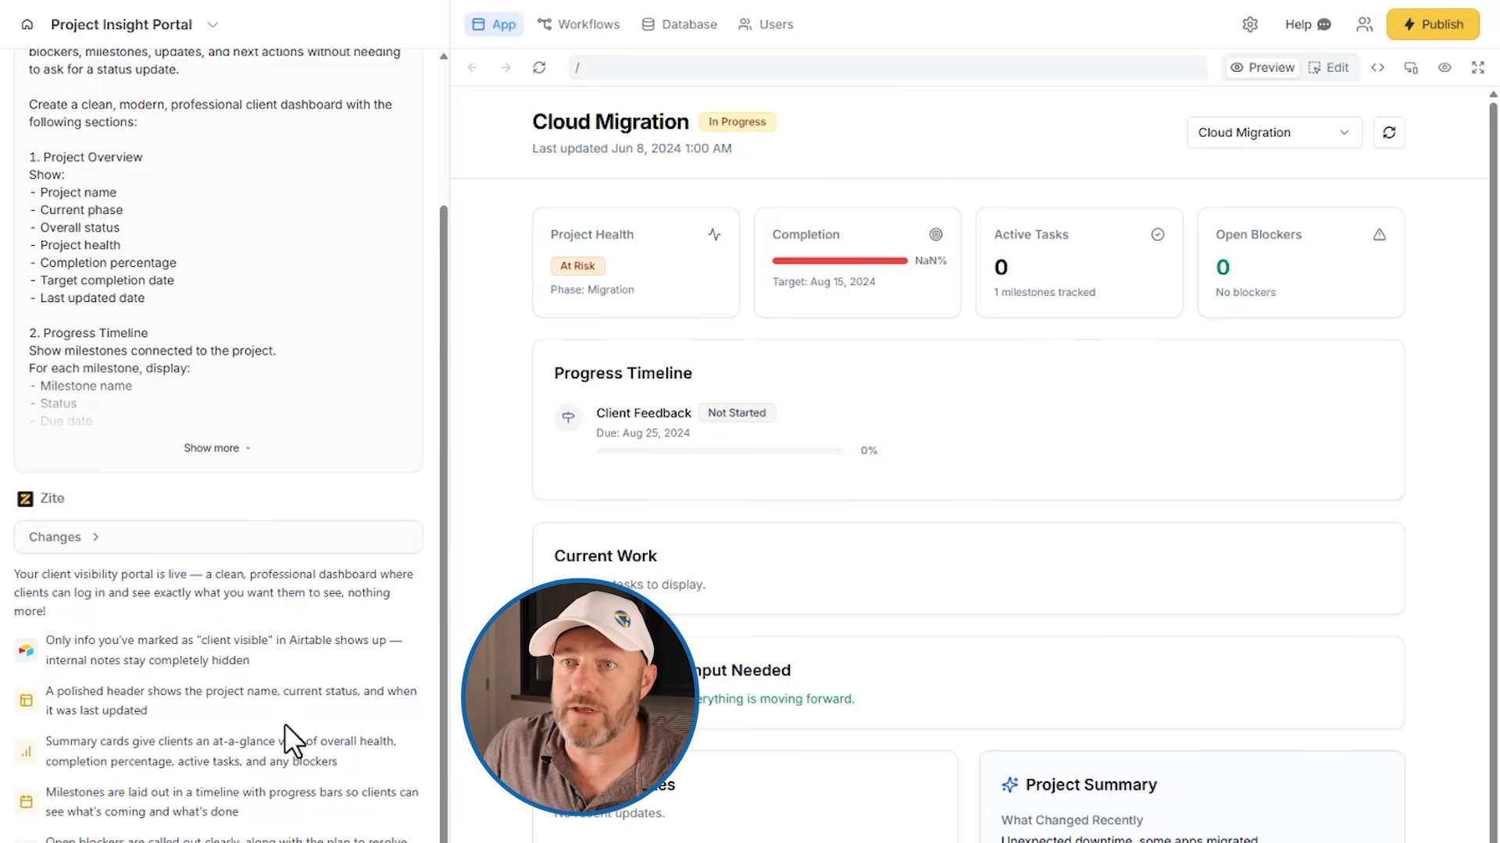
# Review the portal's build prompt and summary, and switch to Airtable to check the Client Visible field in the Projects table
pyautogui.scroll(3, 289, 742)
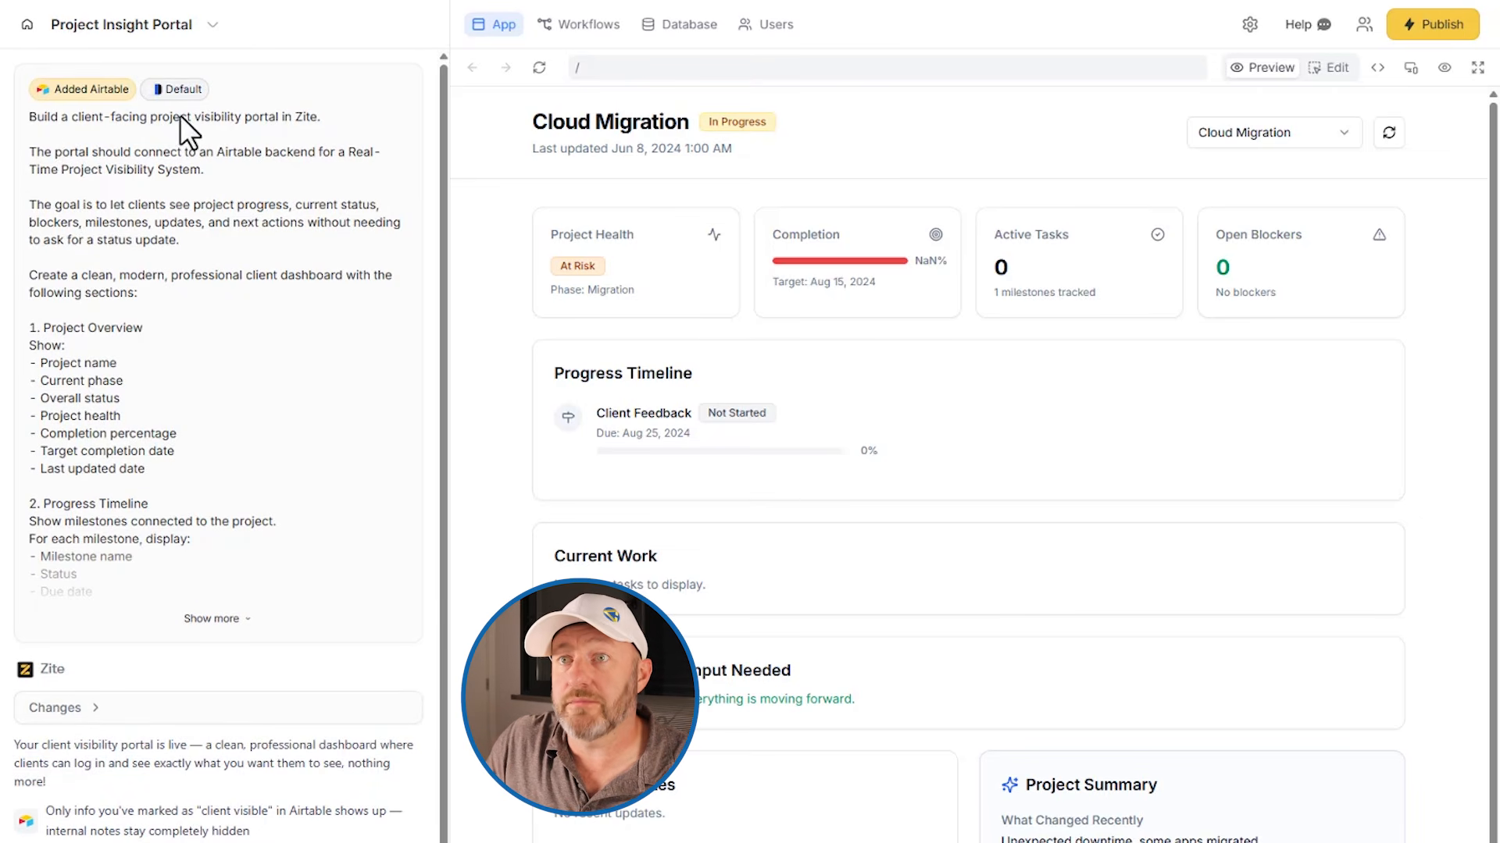
pyautogui.scroll(-3, 233, 388)
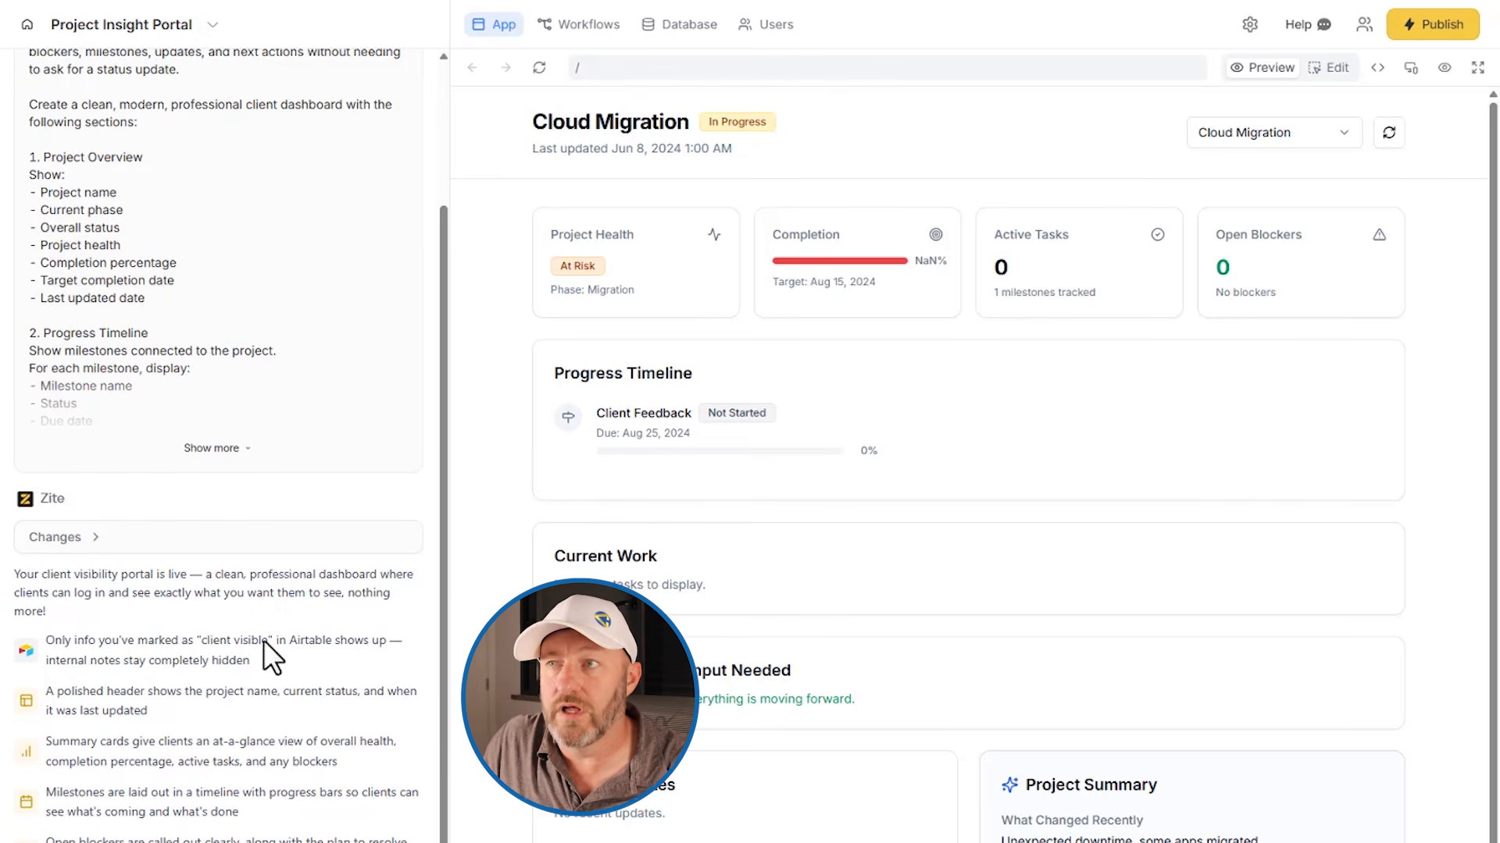
pyautogui.click(1169, 2)
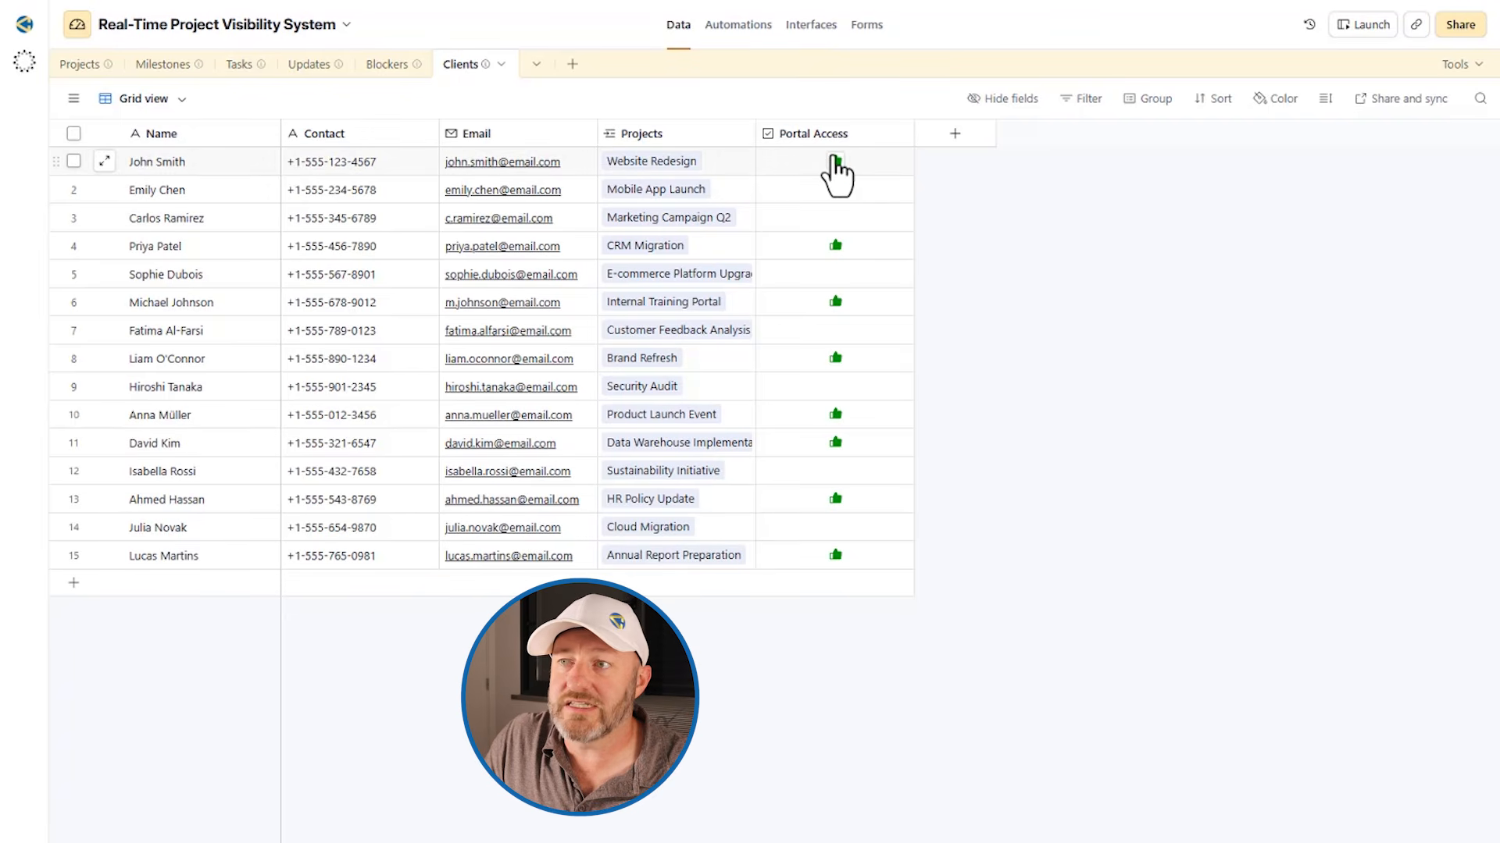
pyautogui.click(83, 64)
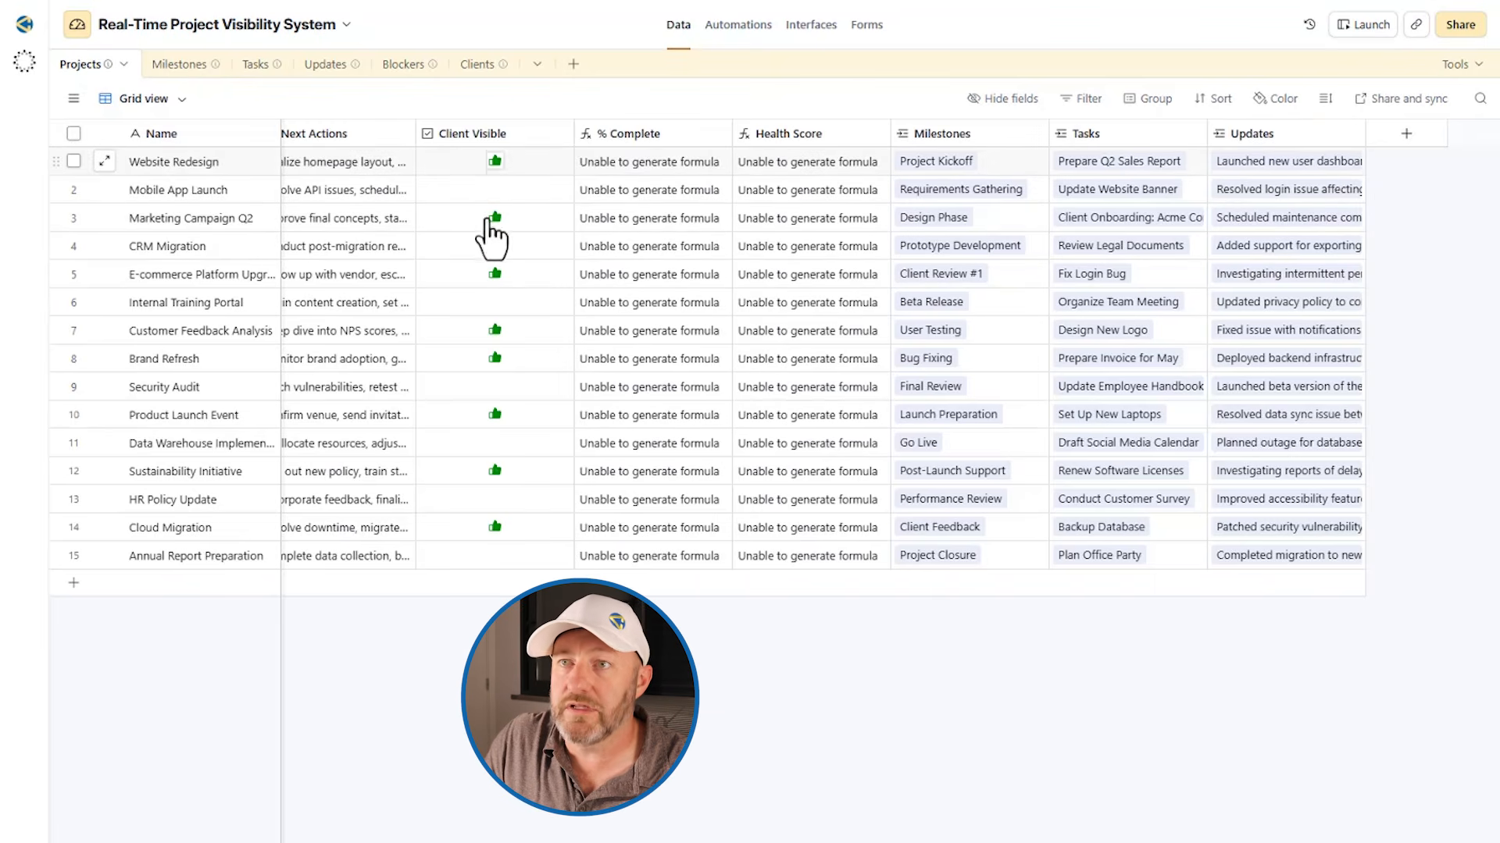
pyautogui.hscroll(-3, 438, 233)
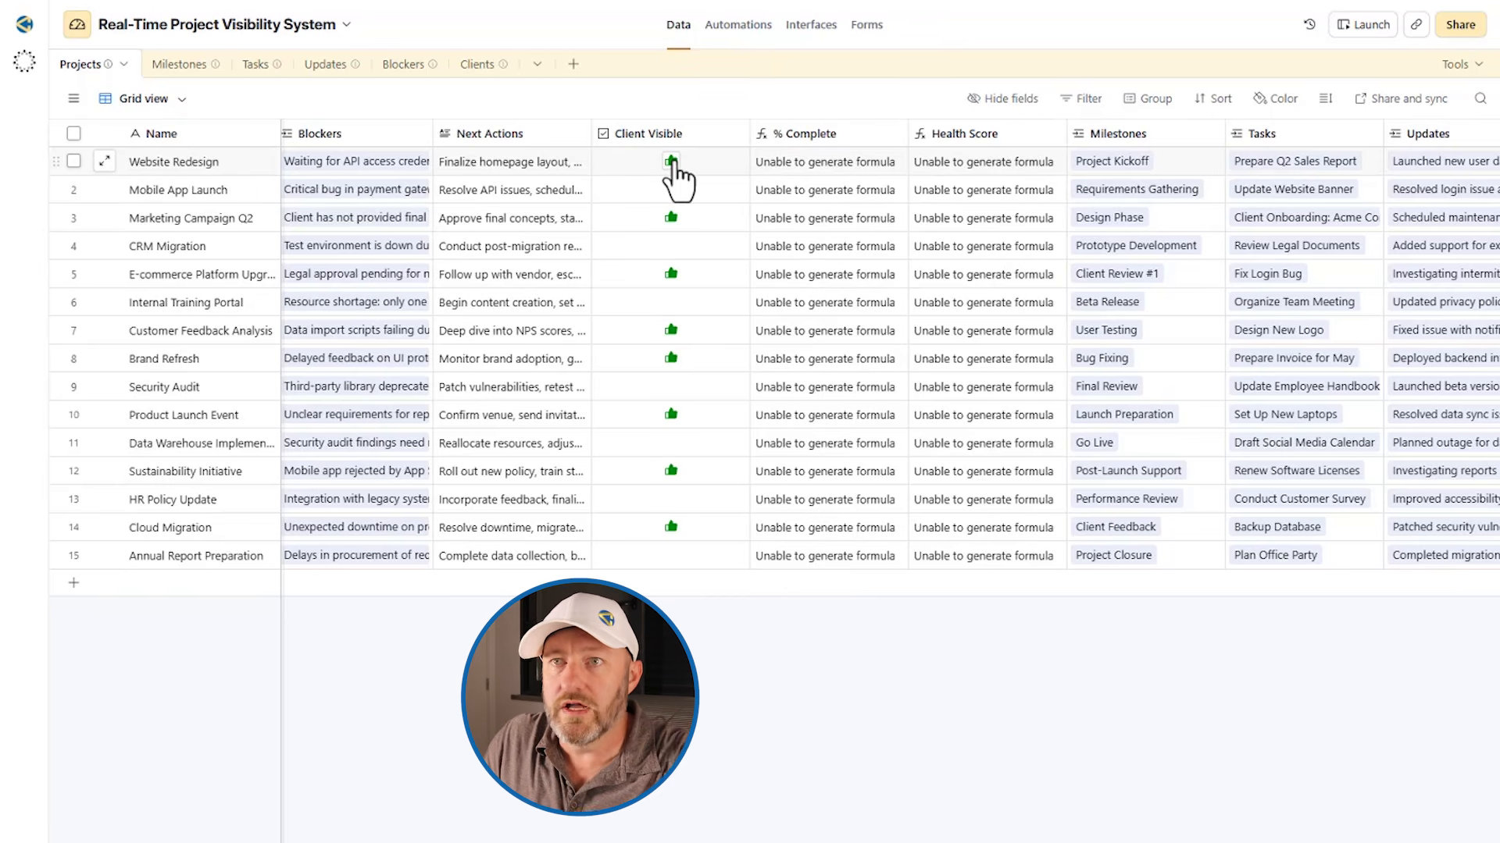
pyautogui.click(174, 195)
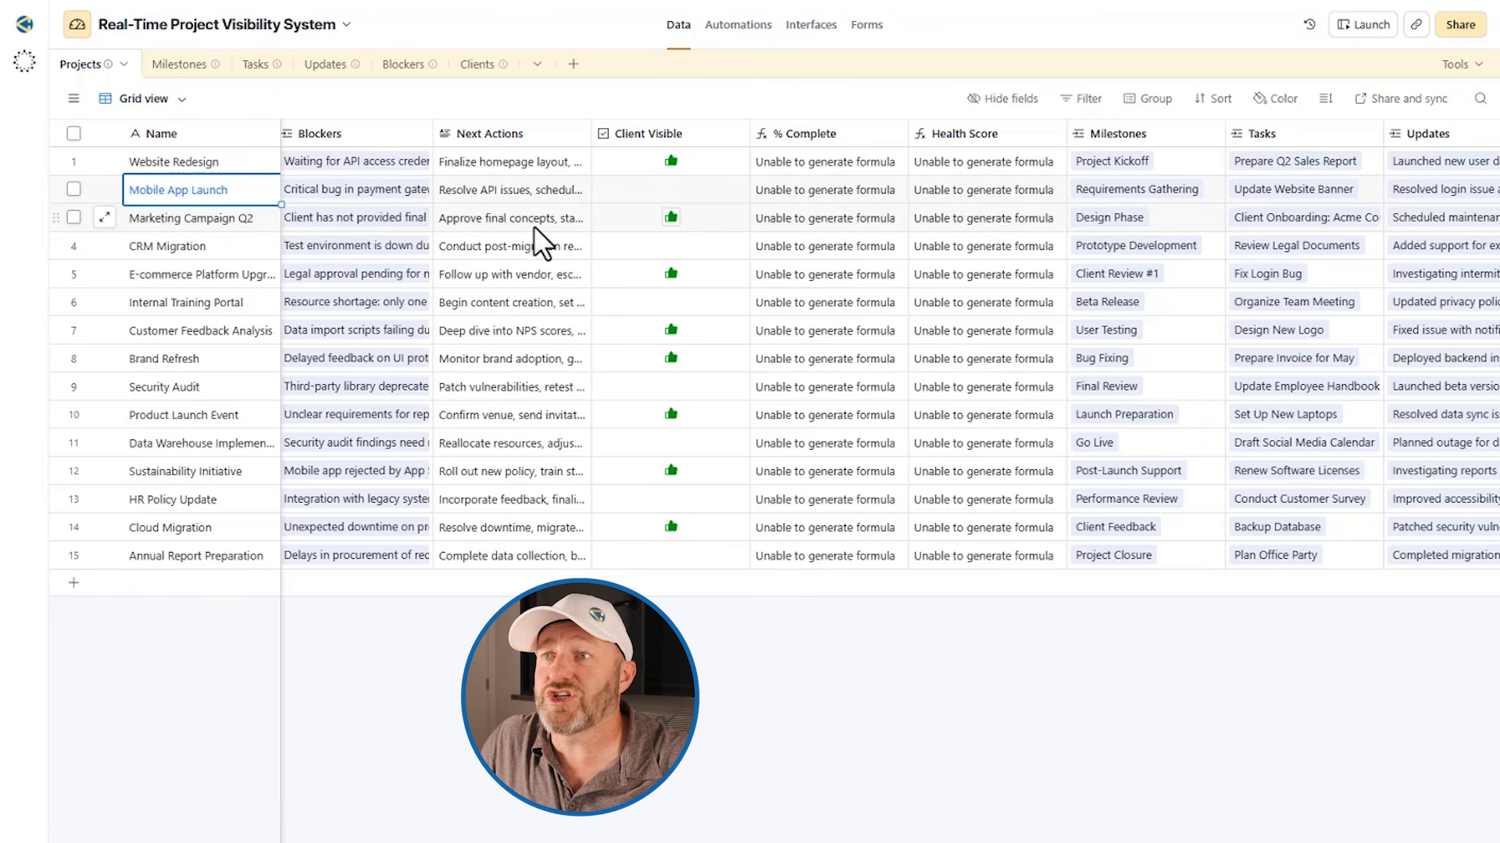
pyautogui.click(670, 216)
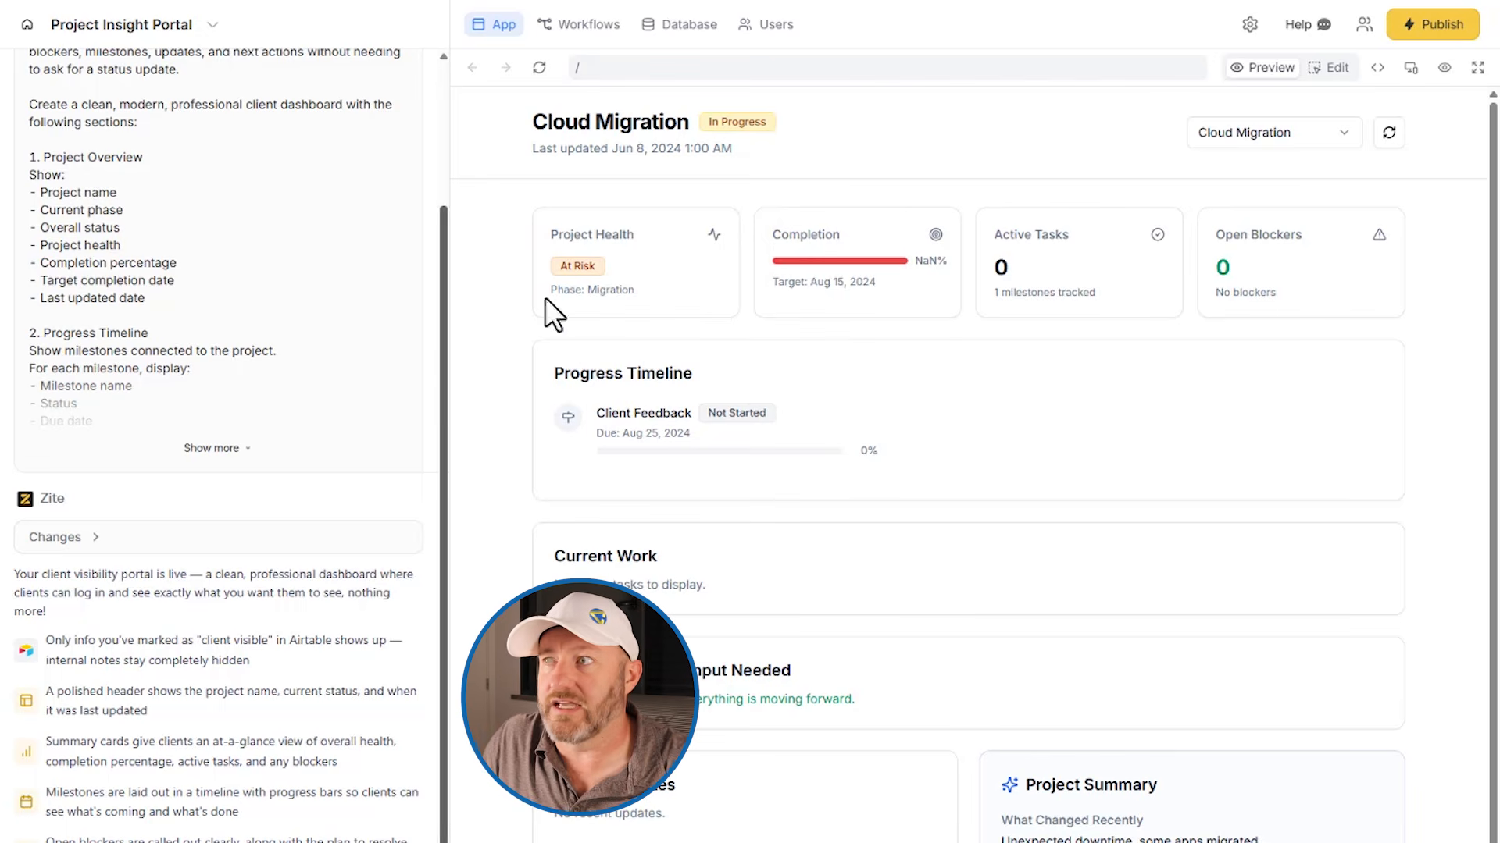
# View the app's source code, return to the preview and examine the projects offered in the portal's project selector
pyautogui.click(1378, 68)
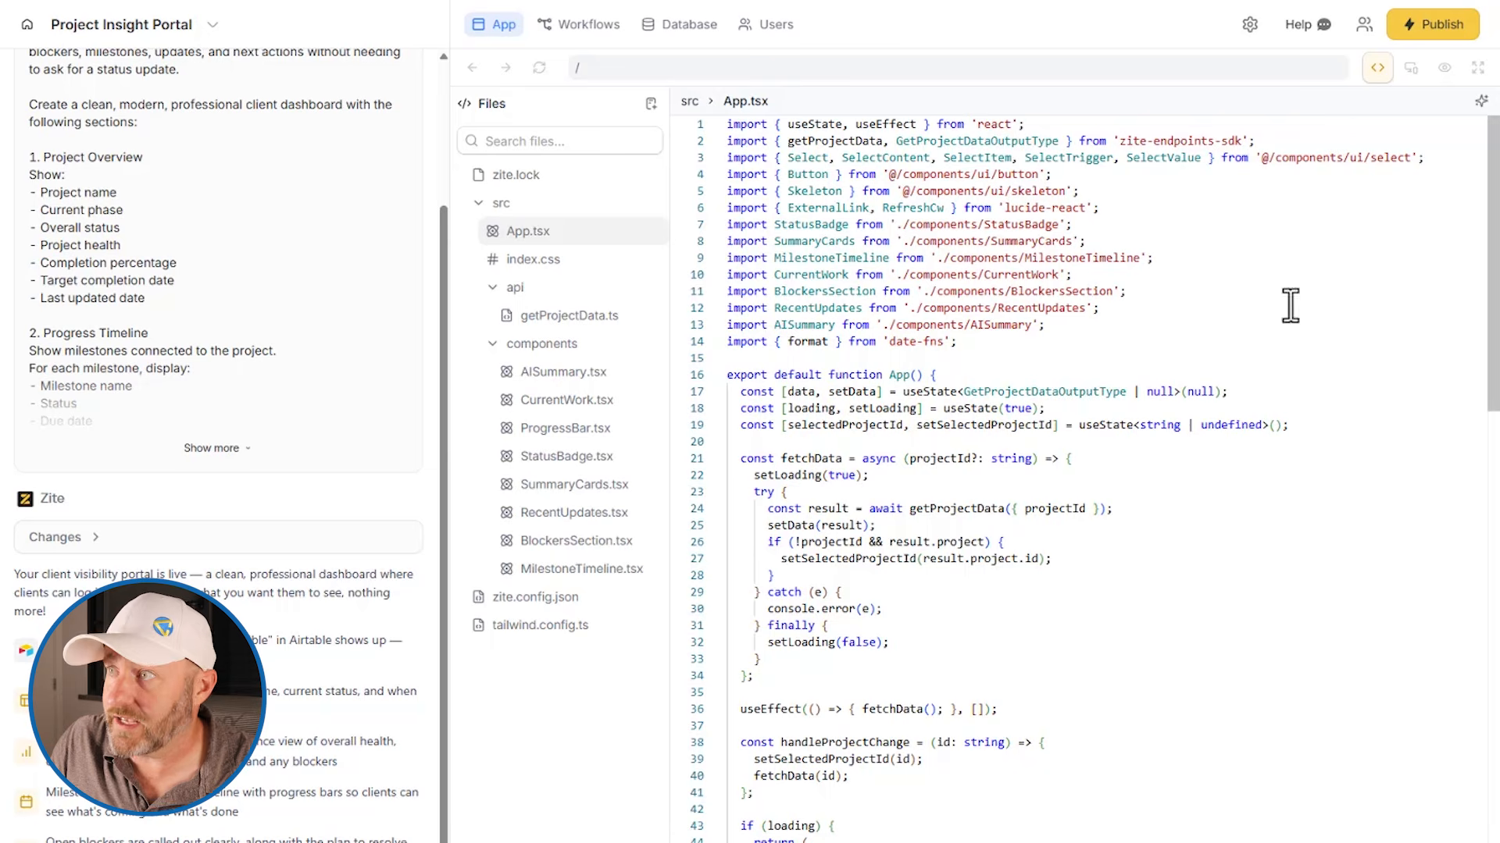
pyautogui.click(1377, 69)
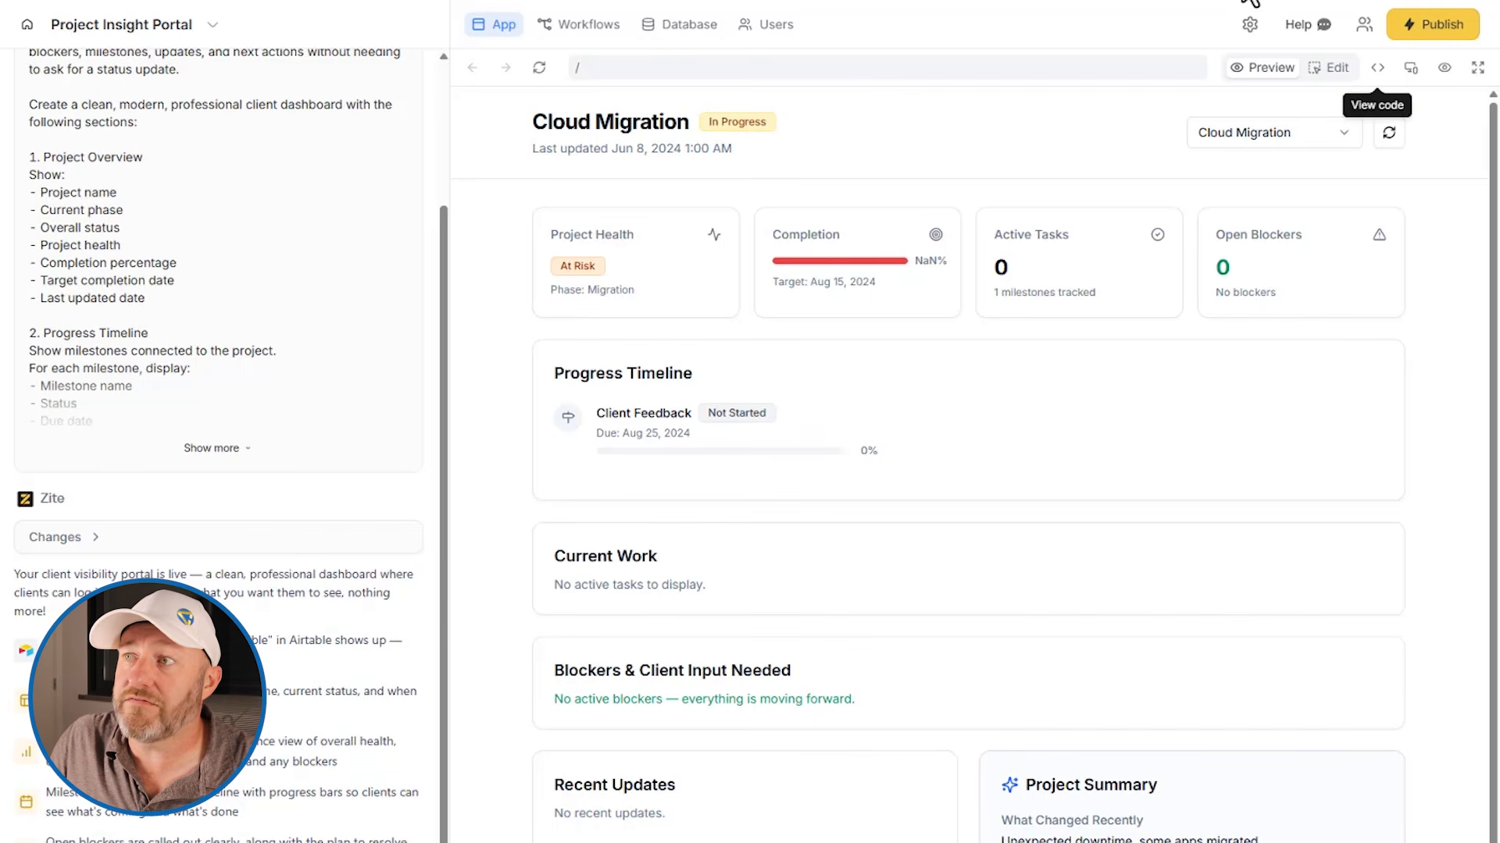
pyautogui.click(1258, 131)
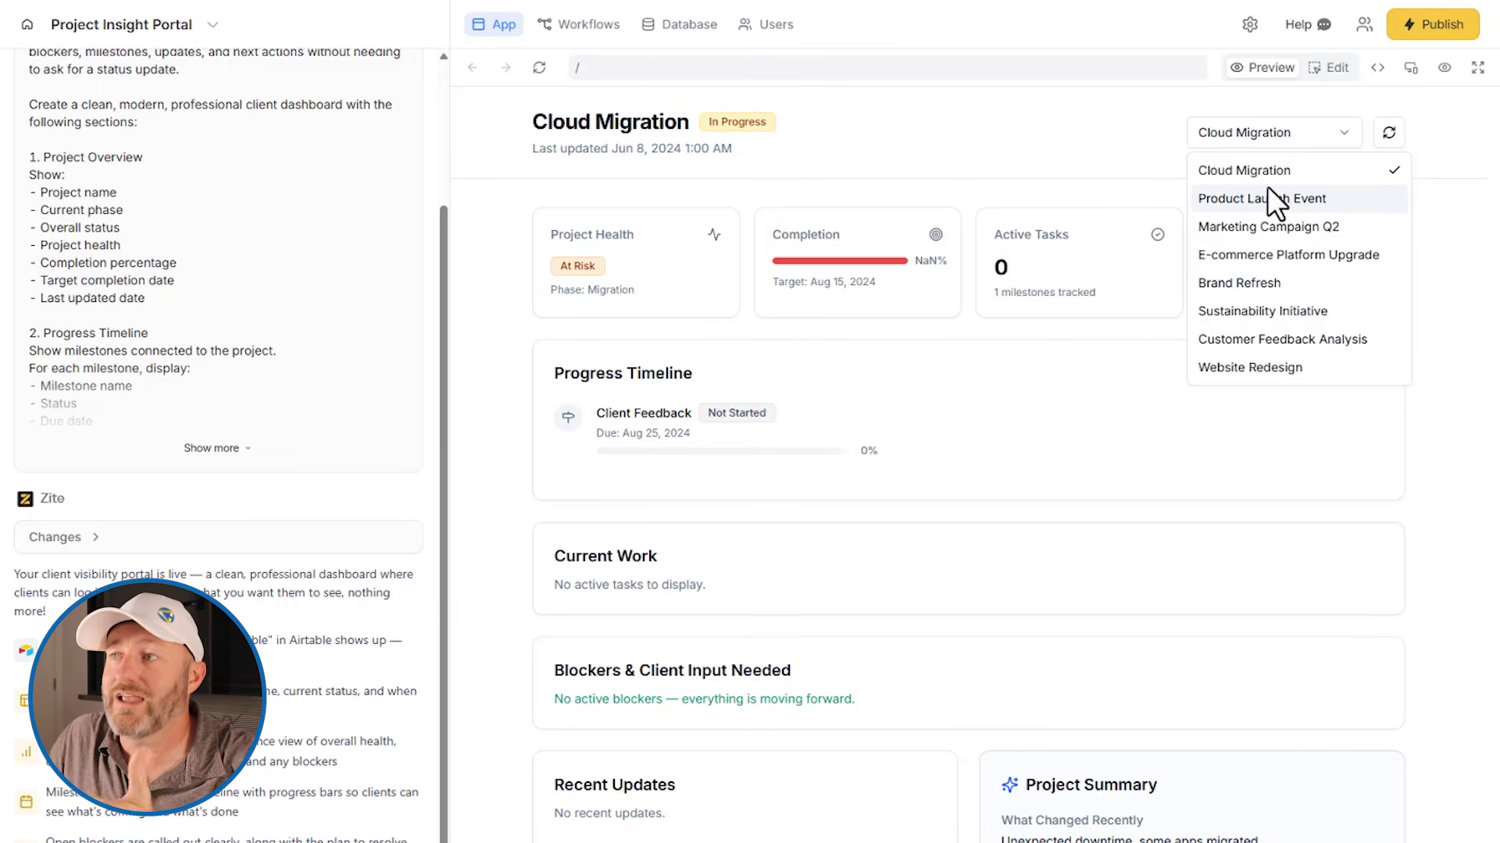
pyautogui.click(1209, 167)
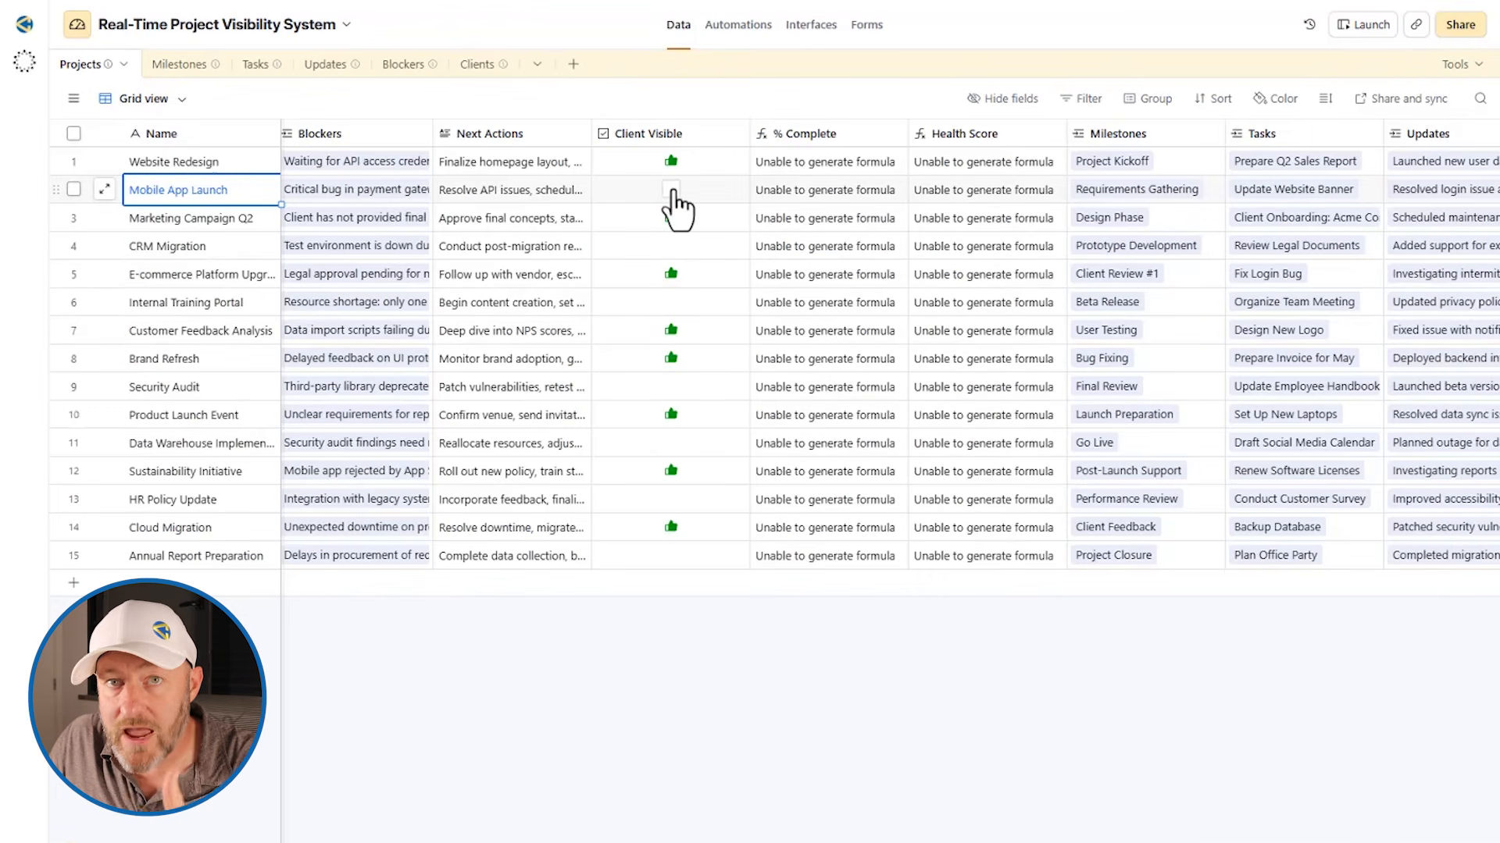
# Mark the Mobile App Launch project as Client Visible in Airtable, and refresh the Zite portal to check its project list
pyautogui.click(671, 190)
pyautogui.click(671, 218)
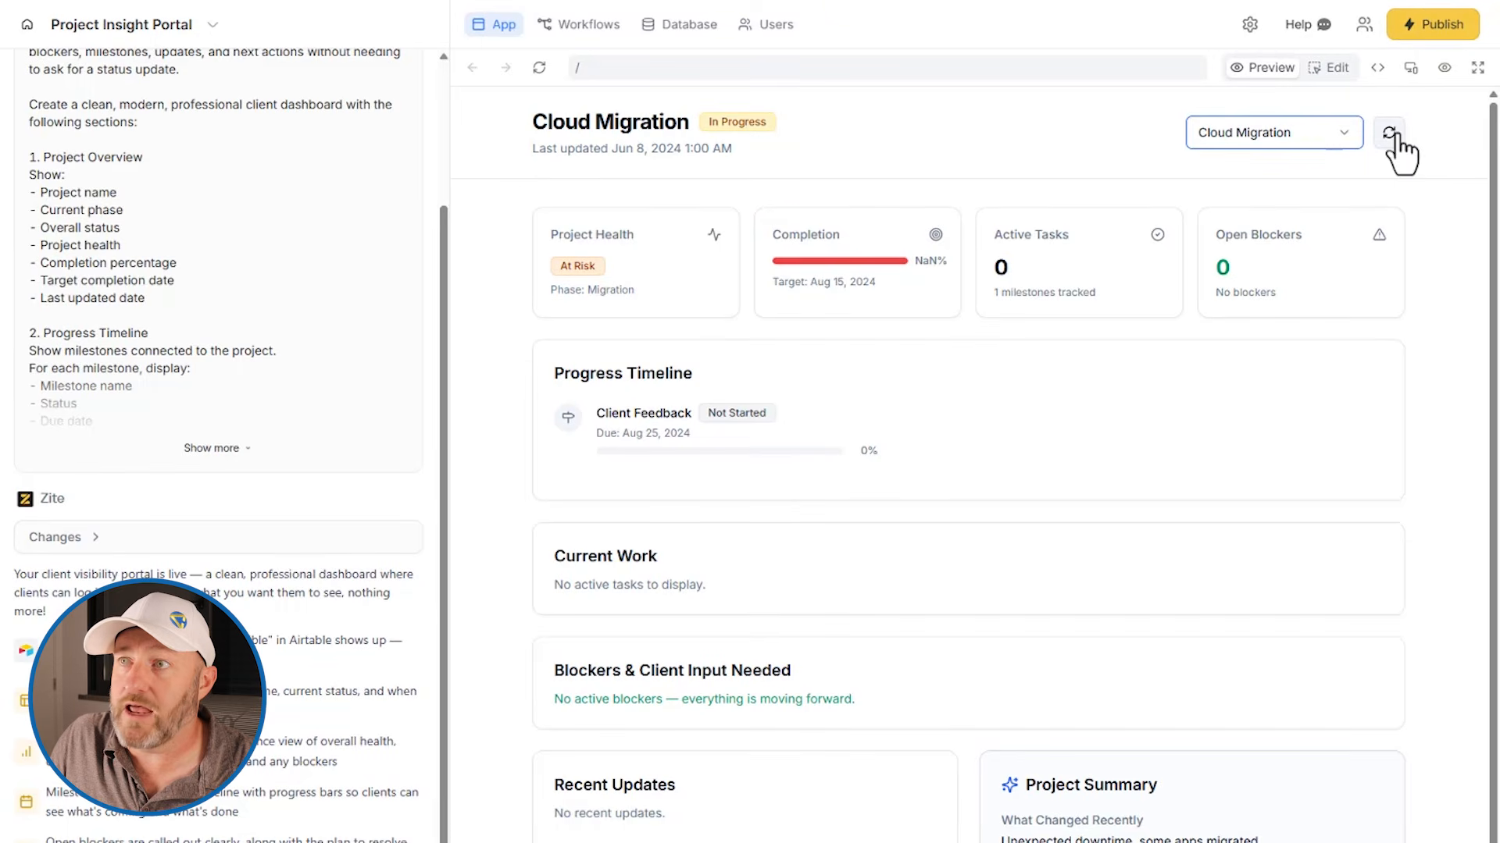
pyautogui.click(1388, 137)
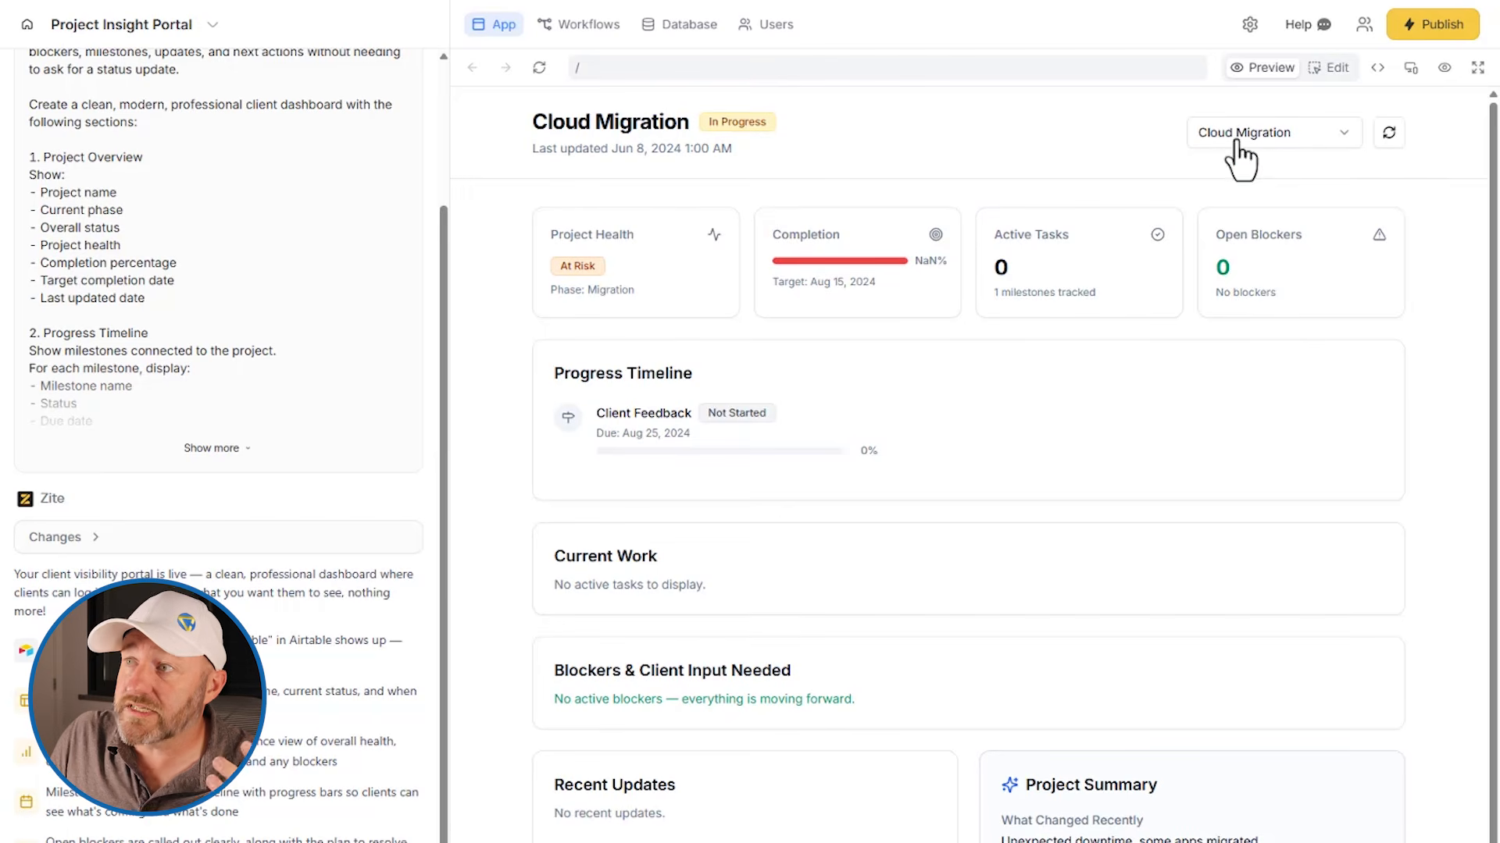
pyautogui.click(1241, 141)
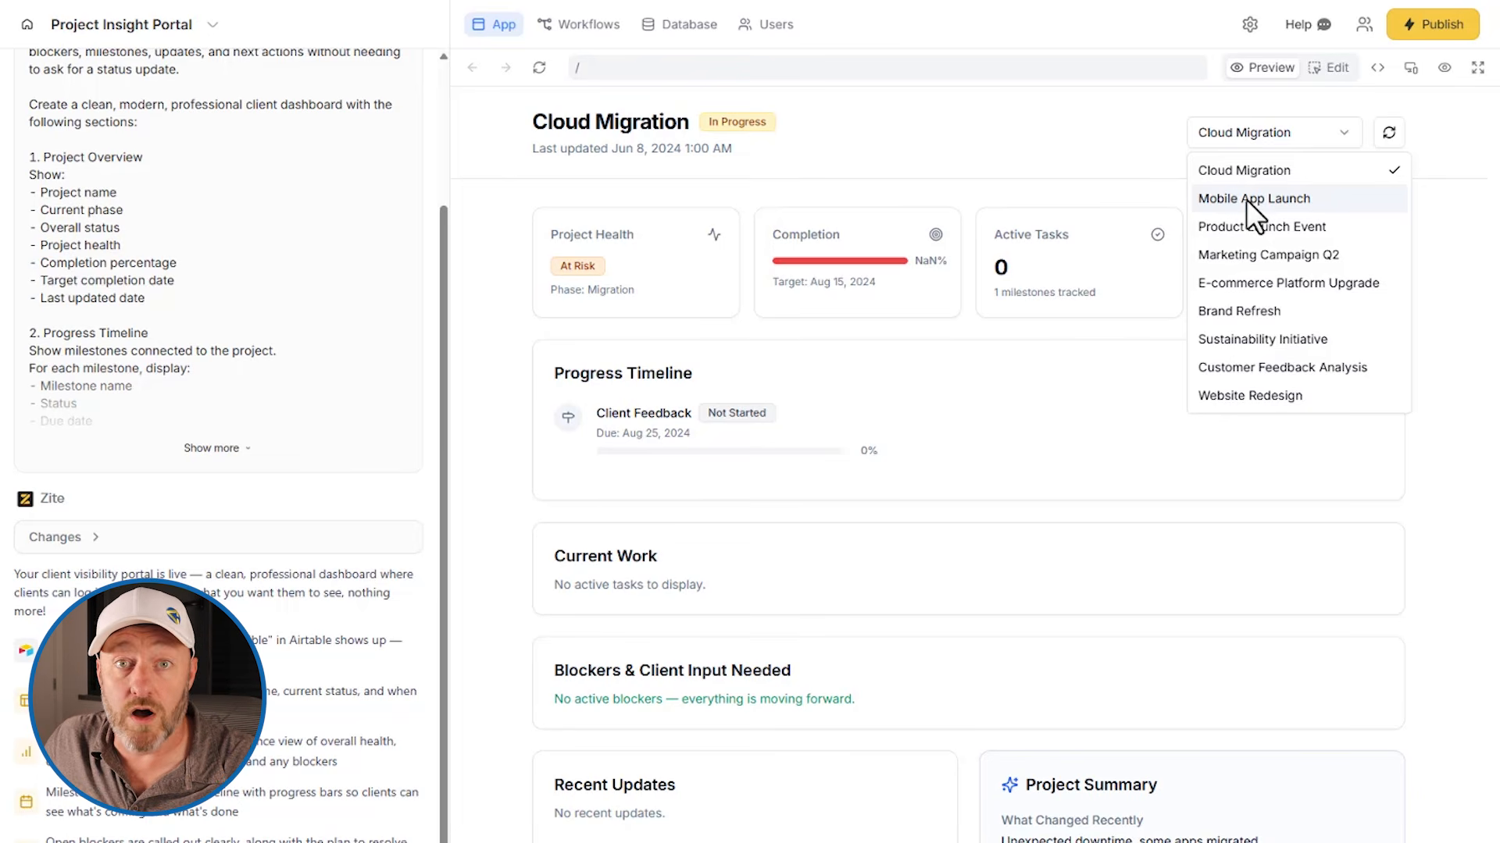
# Disable sharing the app to the web in the publish settings so that only organization members have access
pyautogui.click(1443, 24)
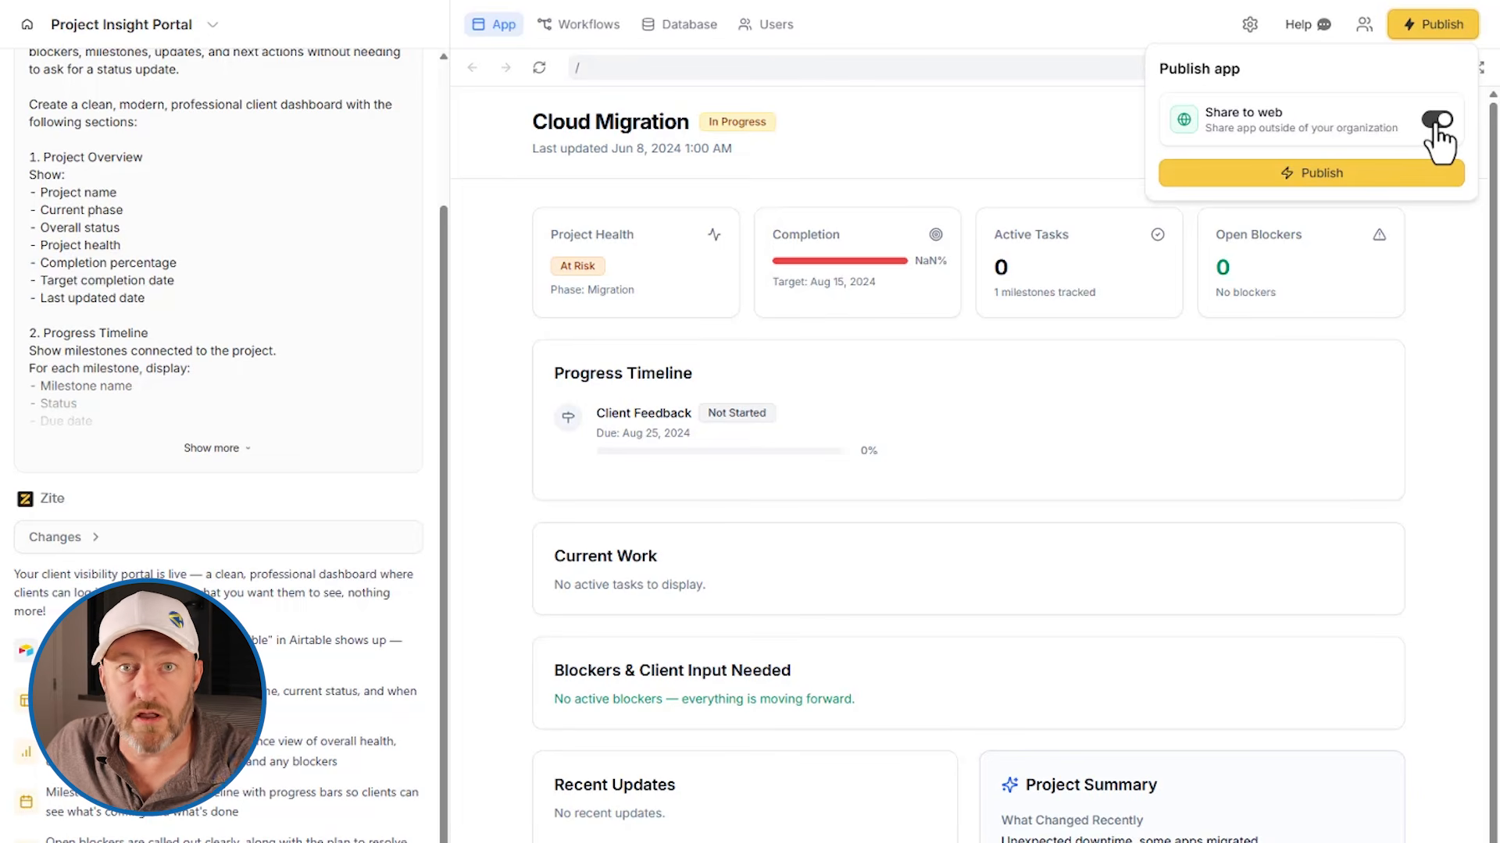
pyautogui.click(1436, 122)
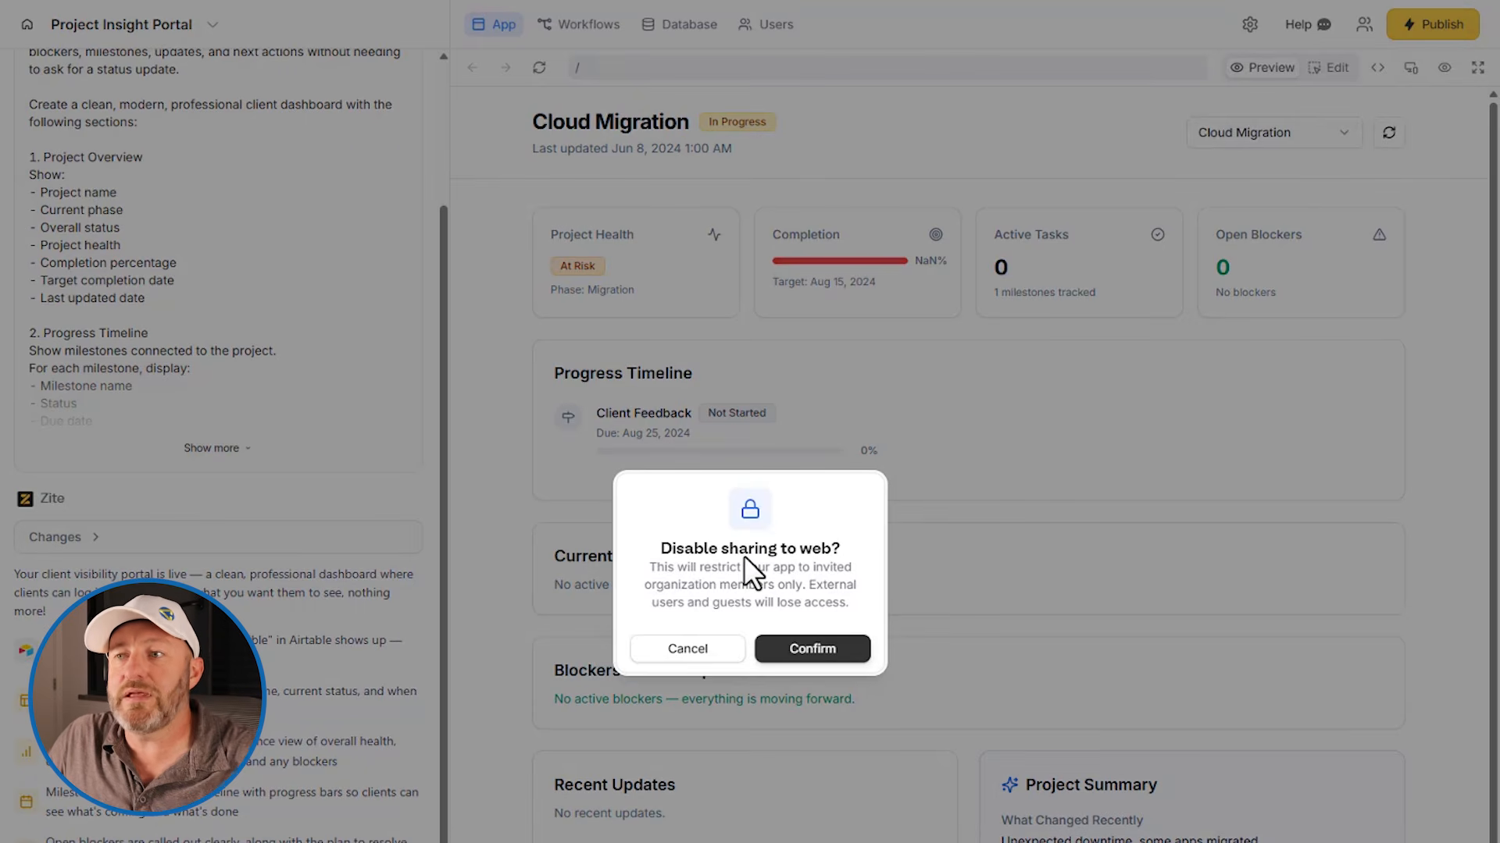
pyautogui.click(792, 651)
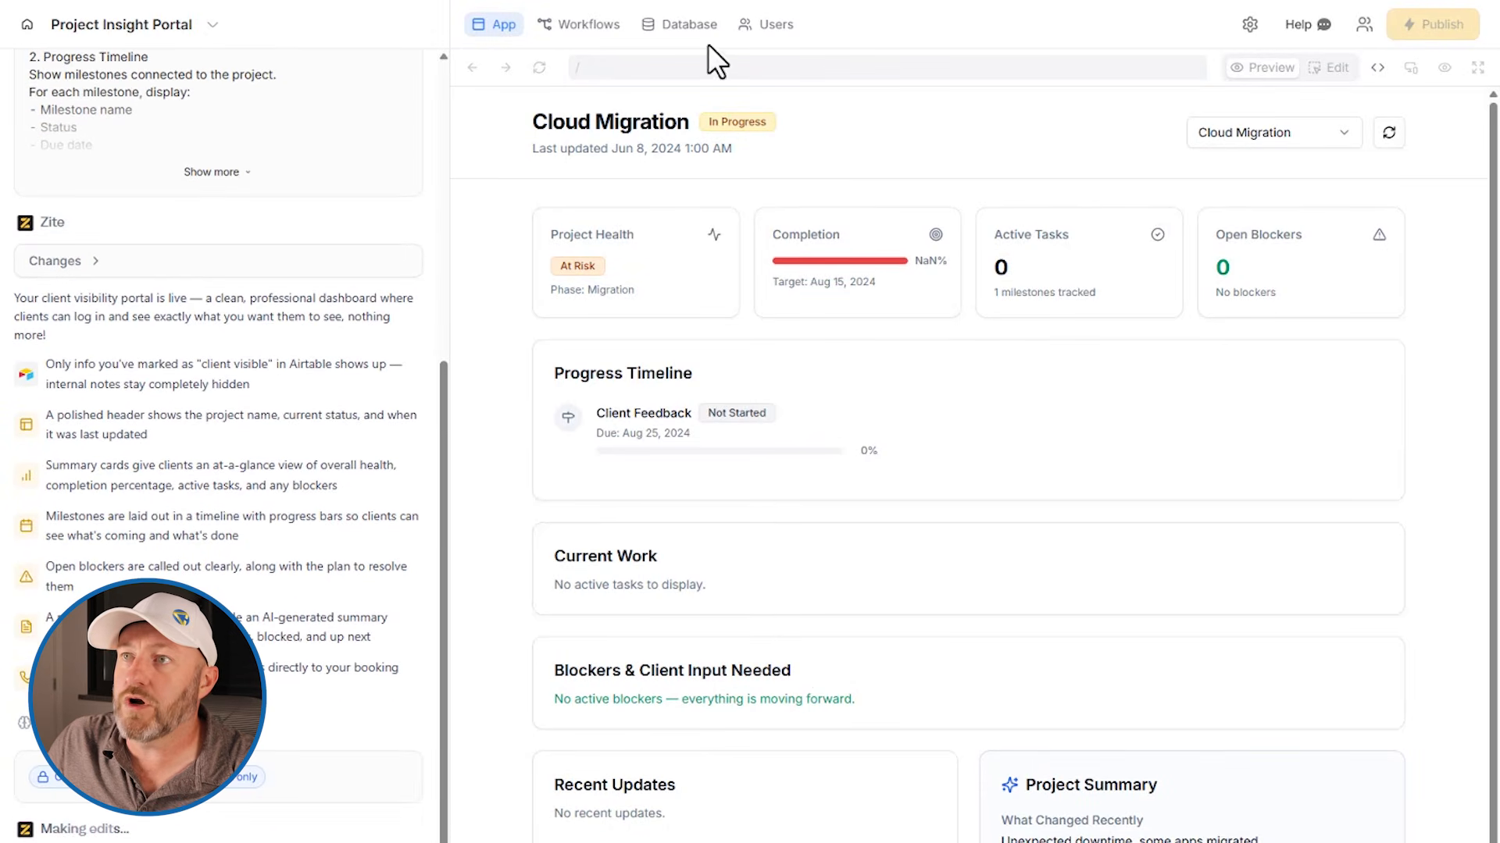
# Review the portal's user list, and switch to Airtable to examine the Clients table
pyautogui.click(766, 26)
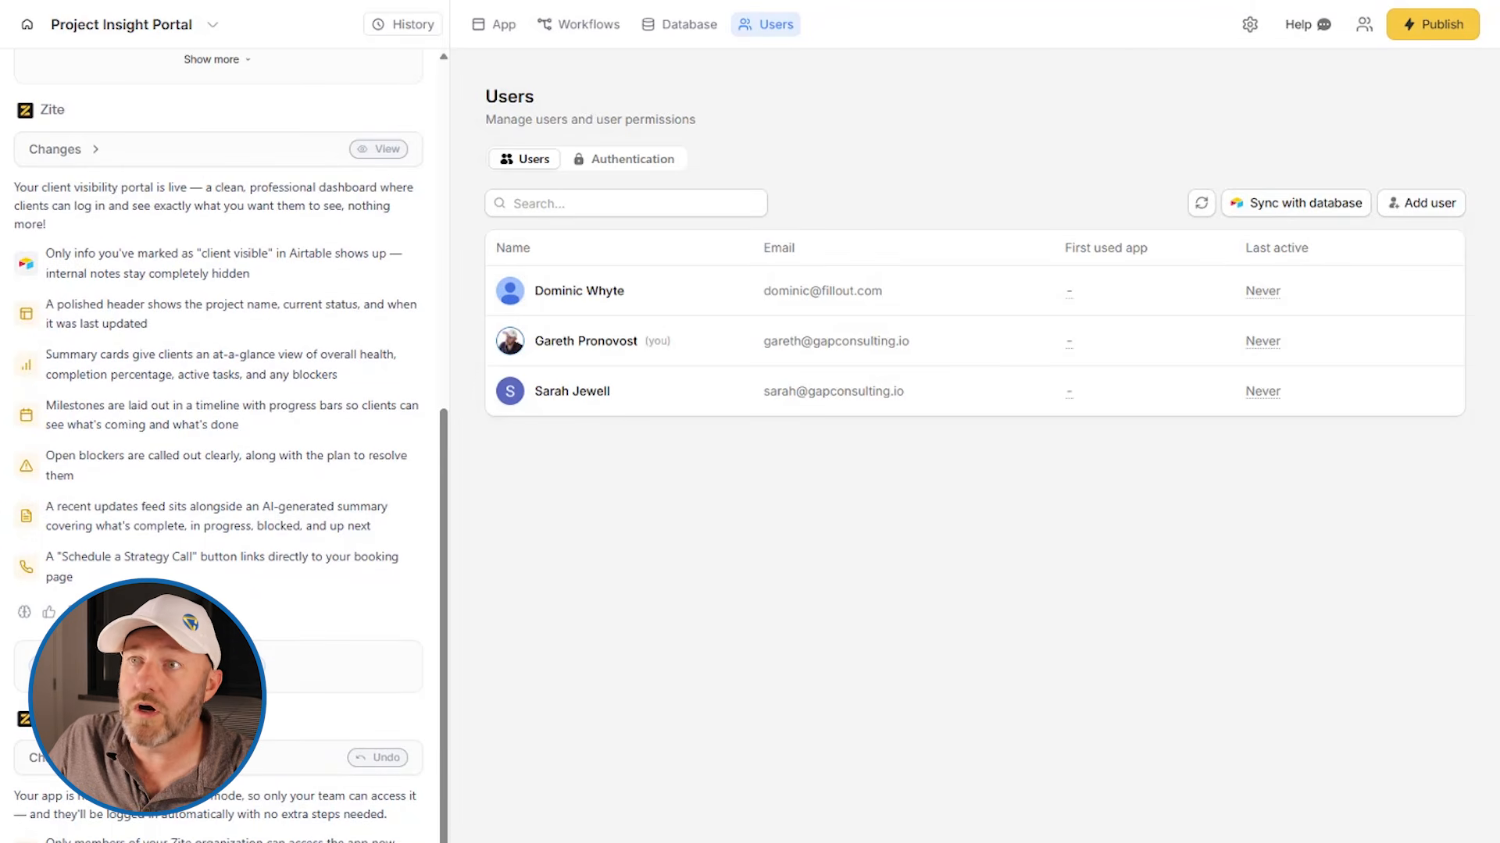
pyautogui.click(1164, 1)
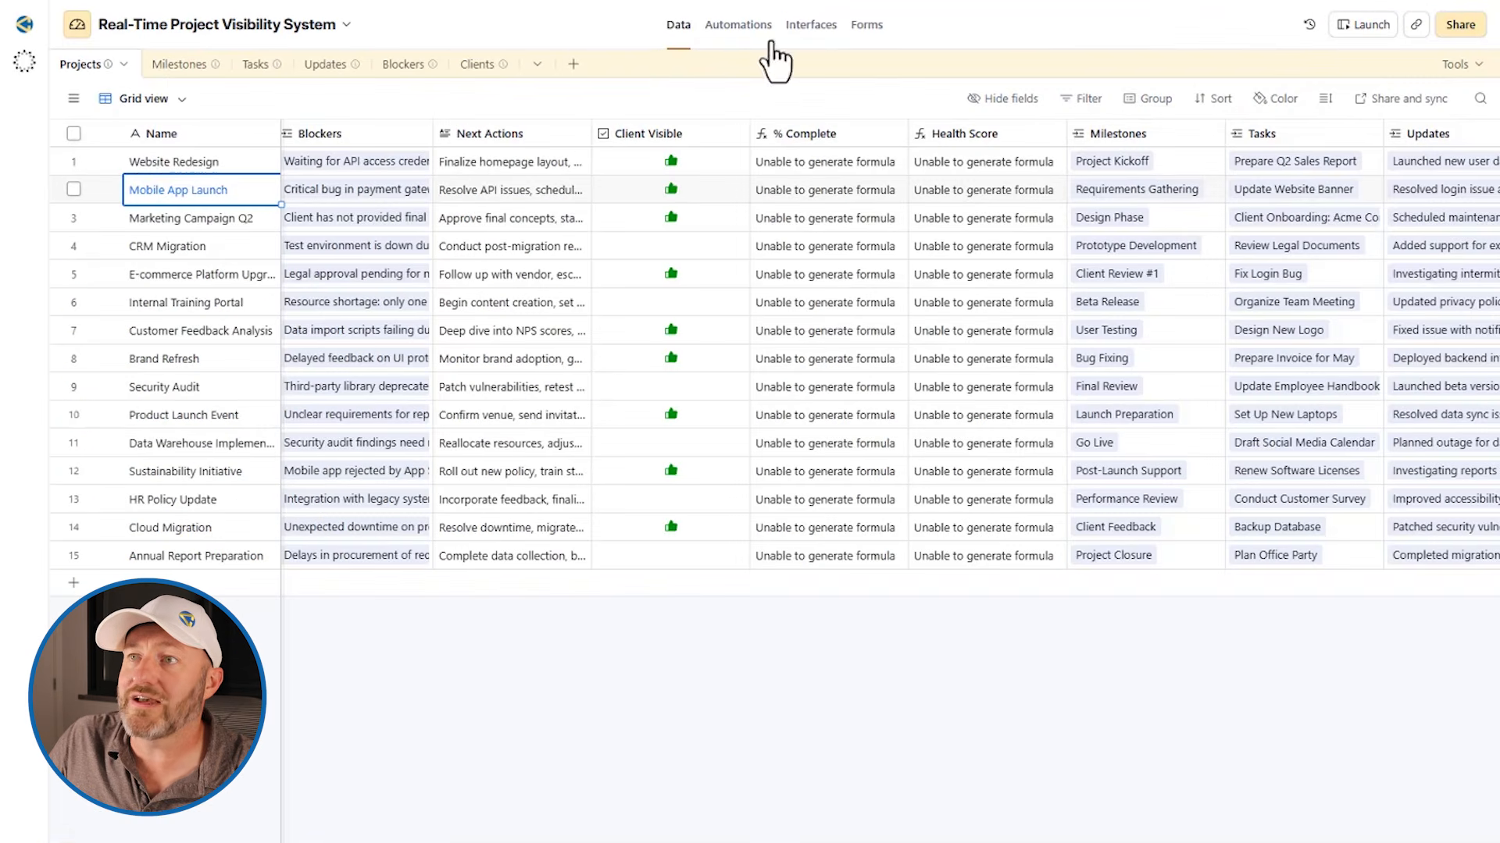
pyautogui.click(503, 64)
pyautogui.click(473, 64)
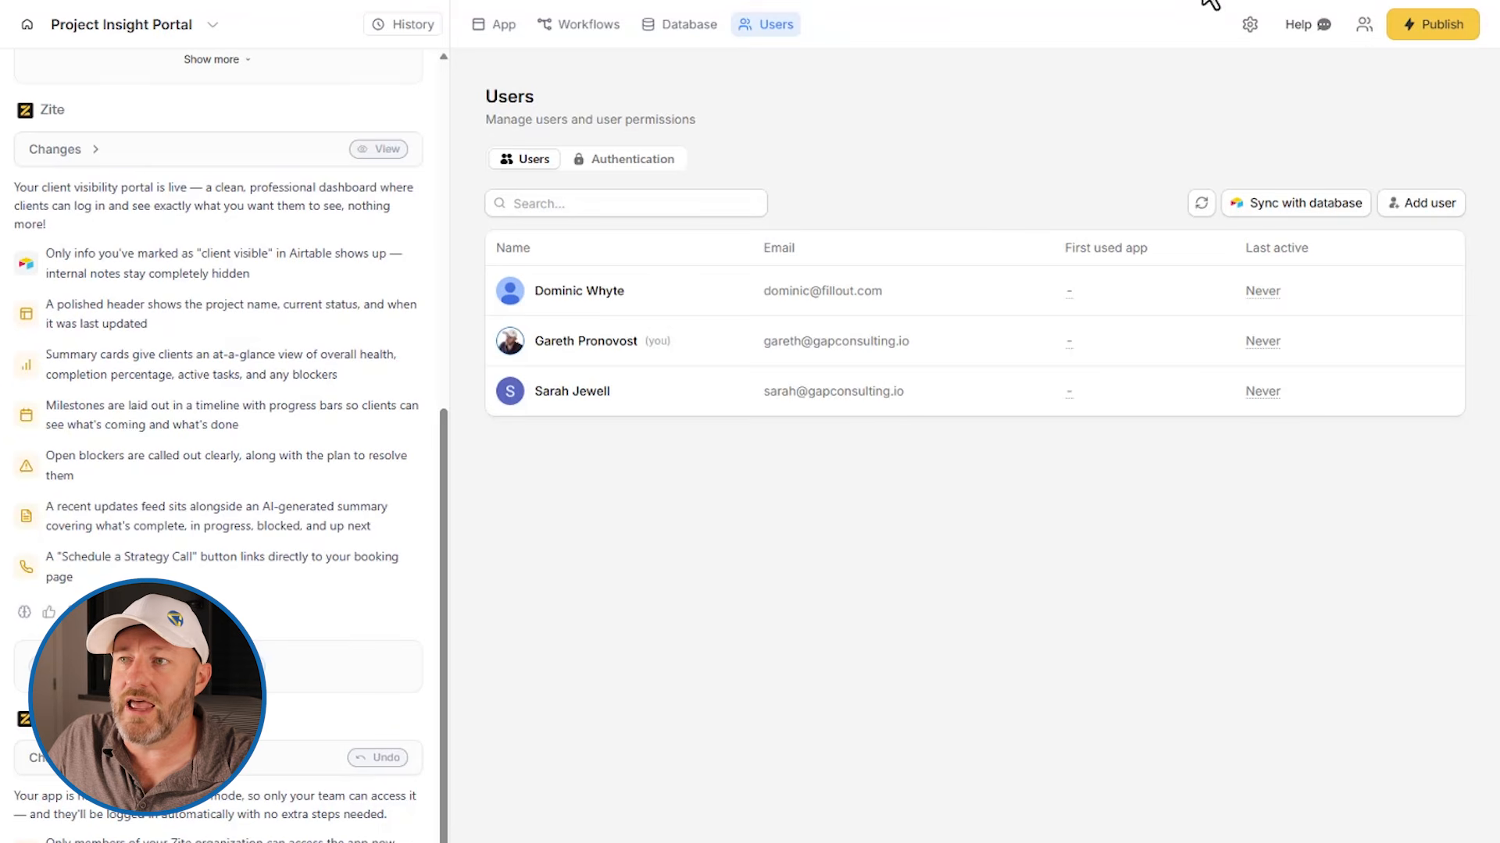
# Sync the Zite portal's users with the Airtable database and refresh the project preview
pyautogui.click(1259, 205)
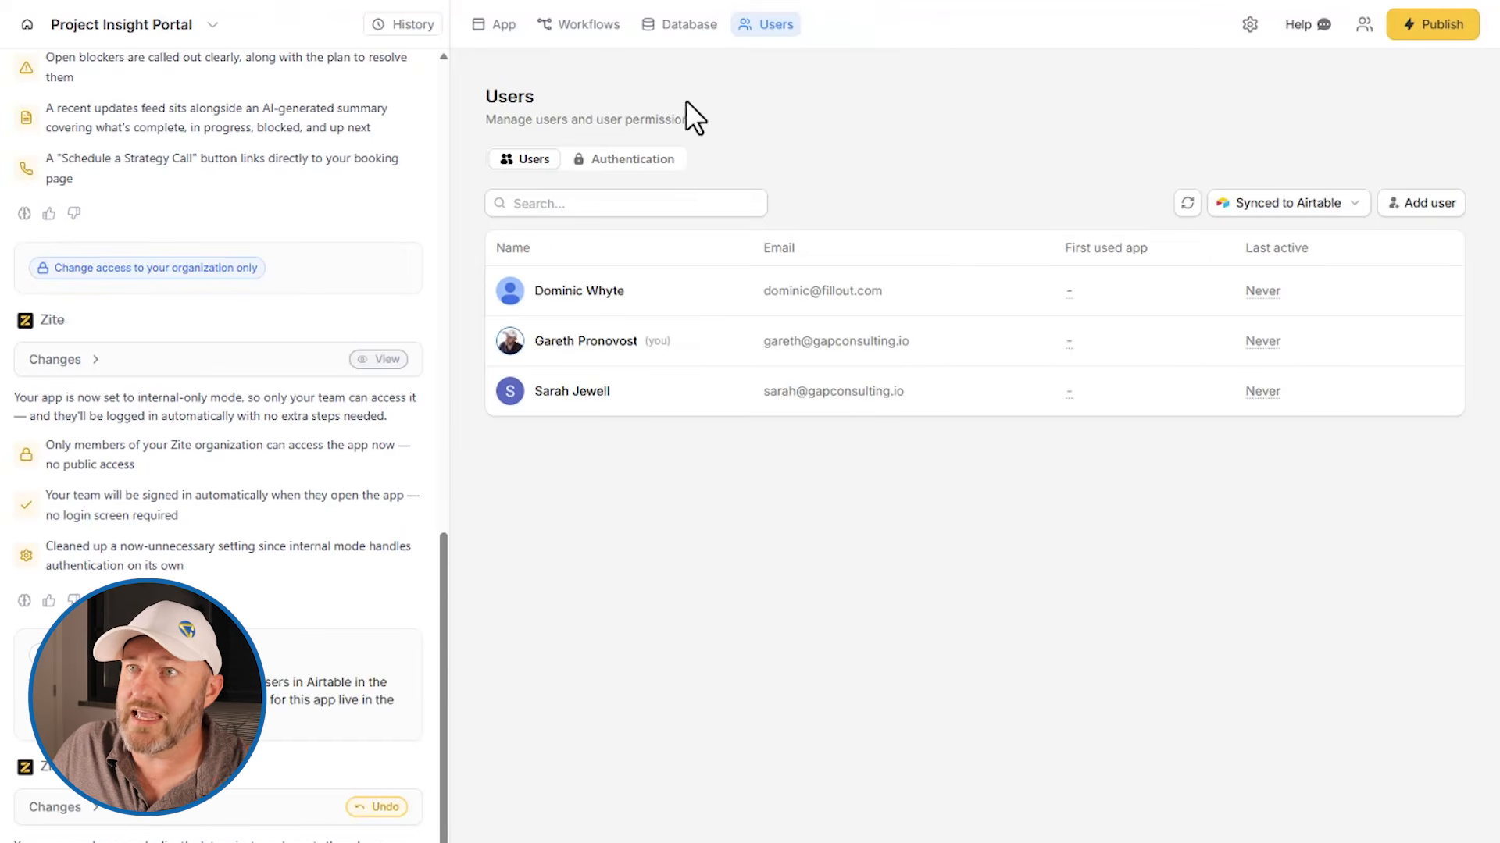
pyautogui.click(500, 24)
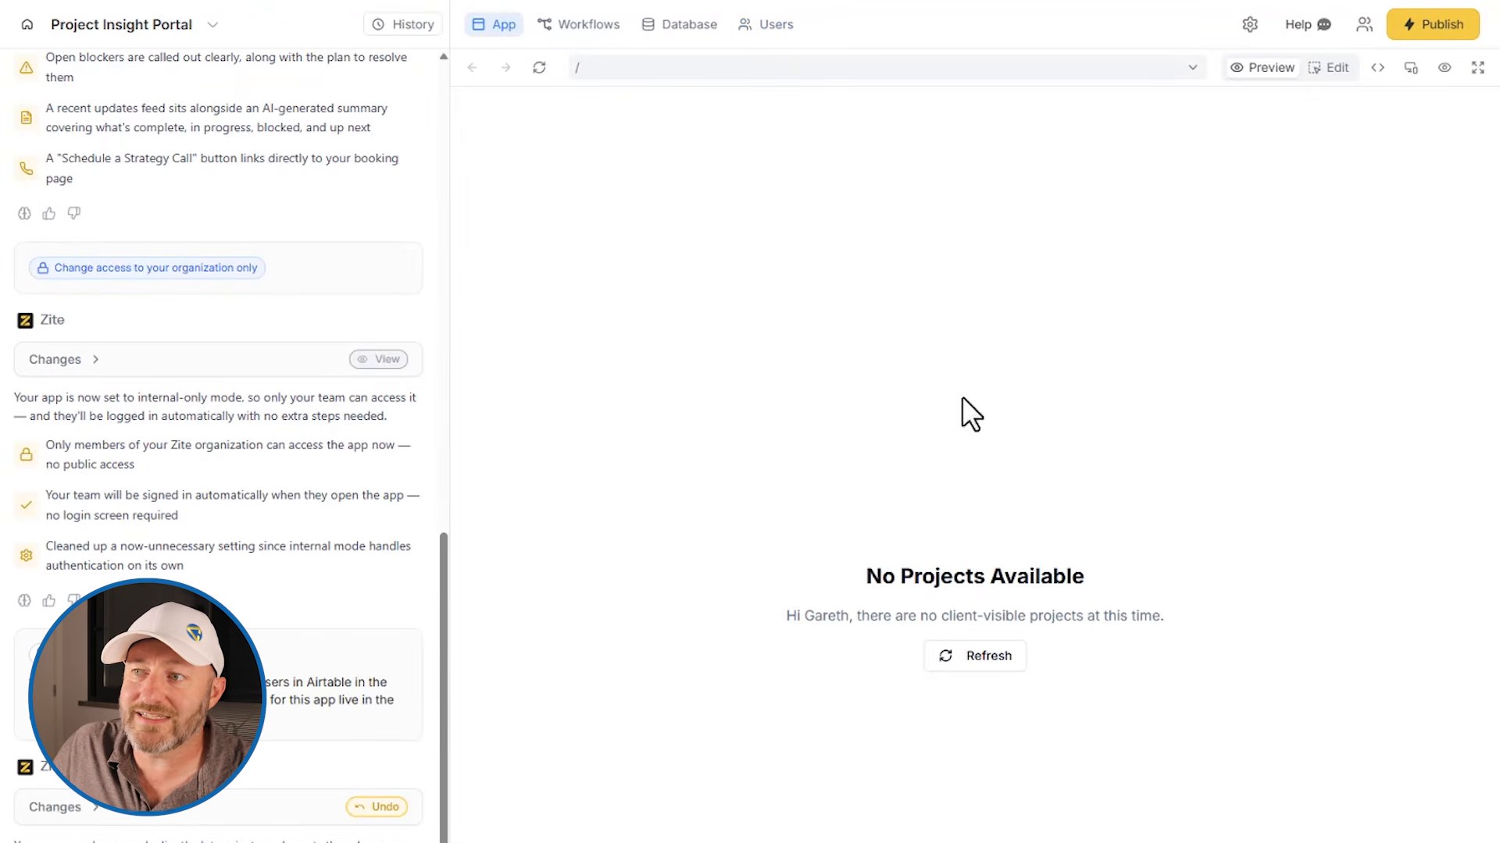
pyautogui.click(983, 660)
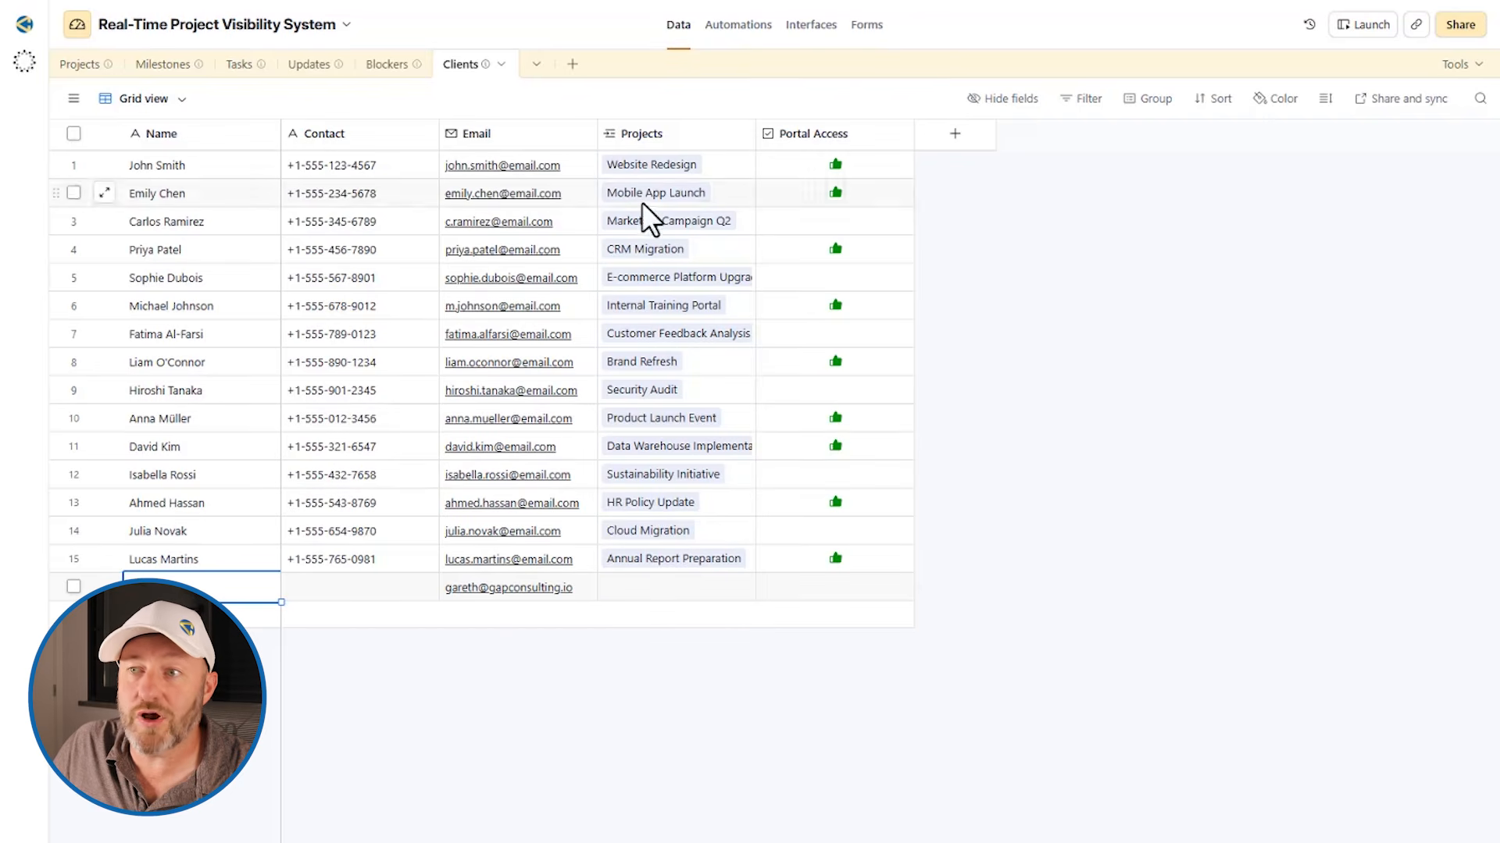
# Link the last client record in Airtable to Website Redesign, Marketing Campaign Q2 and CRM Migration, and check the portal's project selector
pyautogui.click(632, 564)
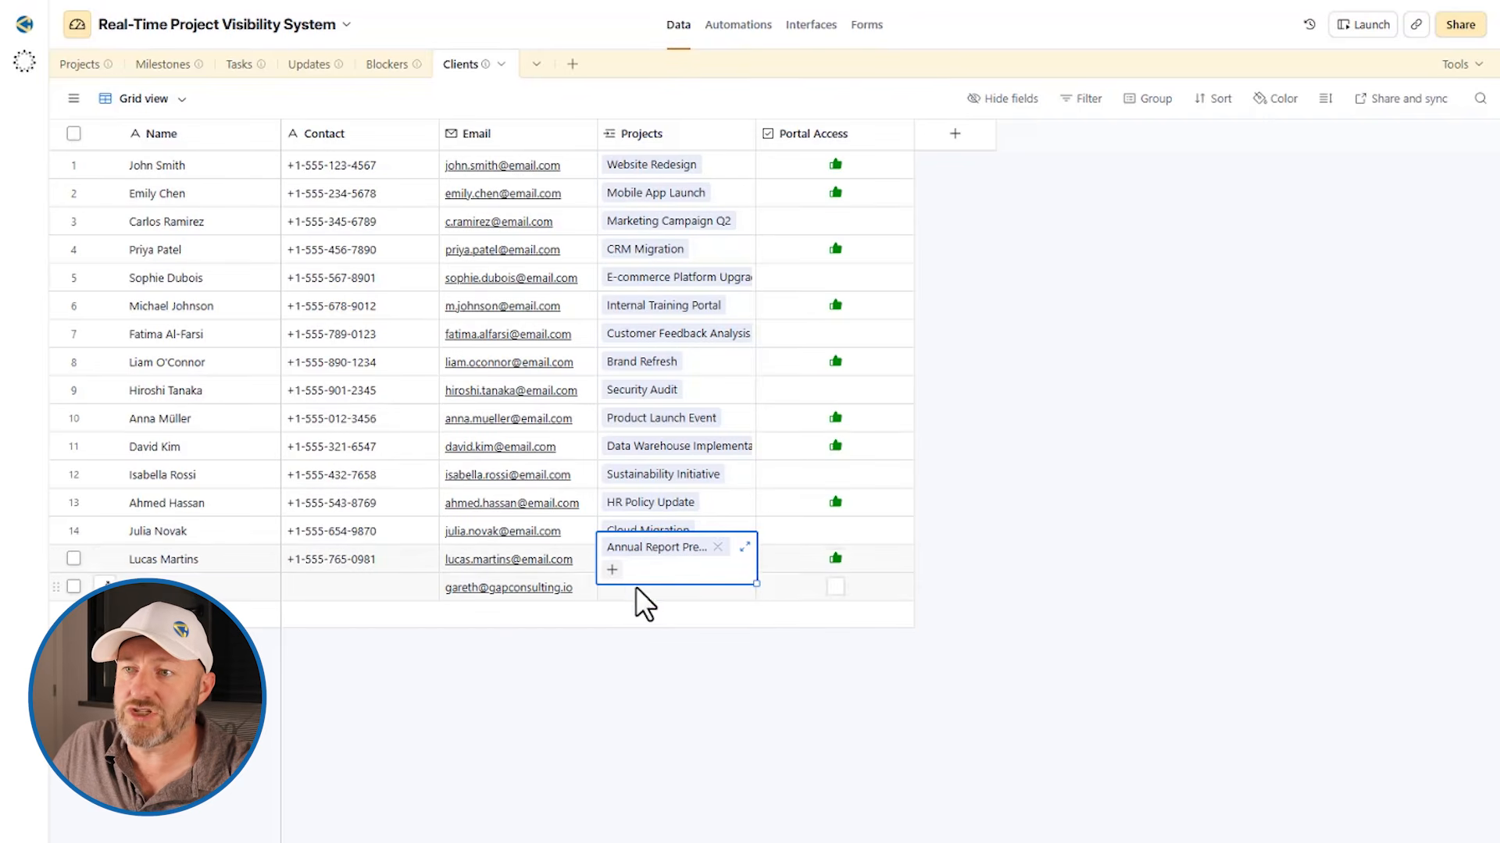
pyautogui.click(635, 586)
pyautogui.click(612, 586)
pyautogui.click(662, 697)
pyautogui.click(612, 598)
pyautogui.click(659, 761)
pyautogui.click(744, 598)
pyautogui.click(649, 781)
pyautogui.click(744, 697)
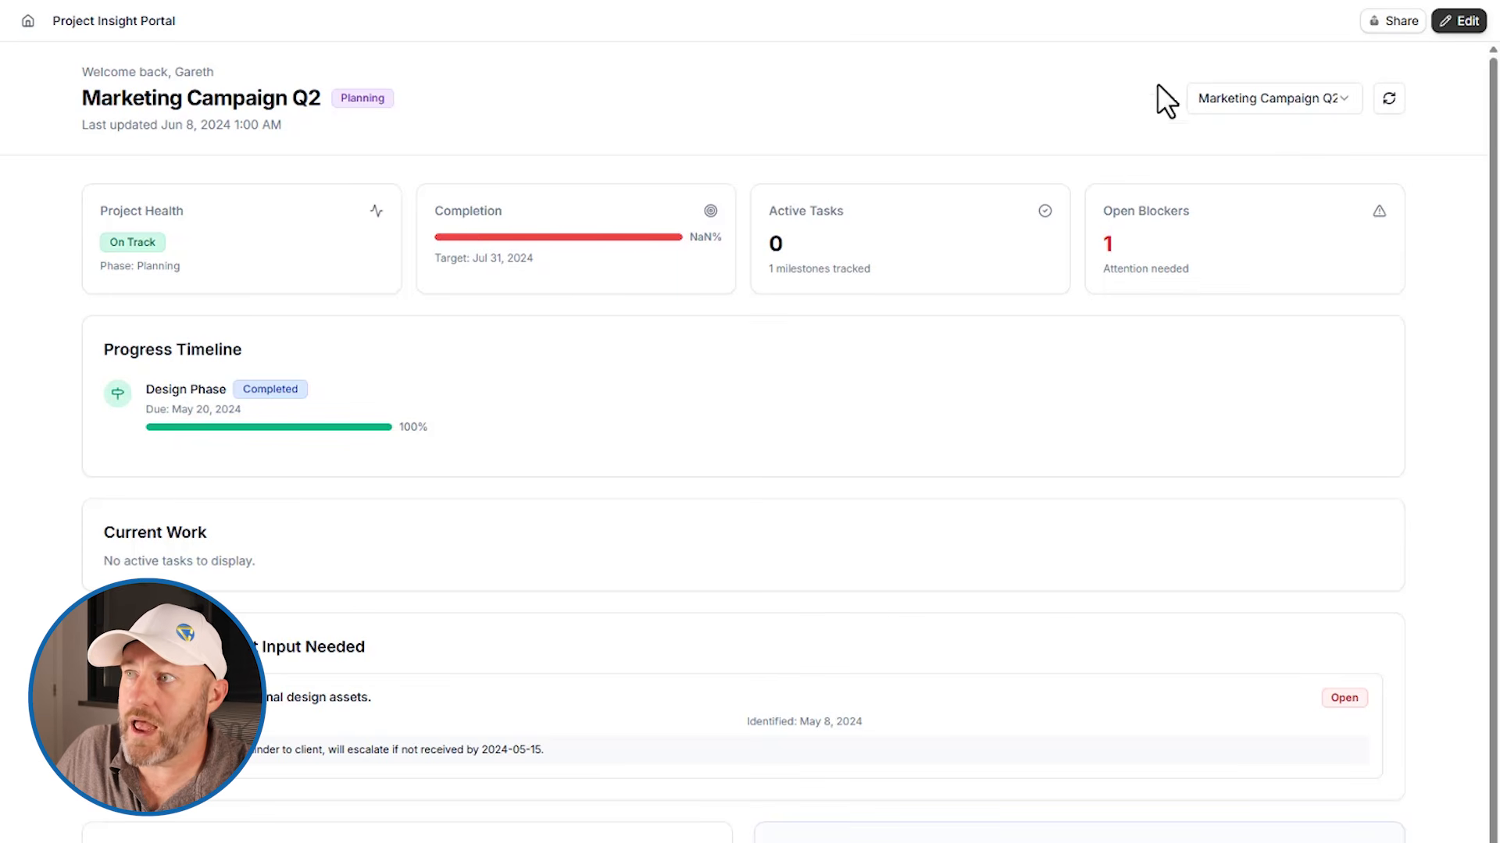
pyautogui.click(1281, 102)
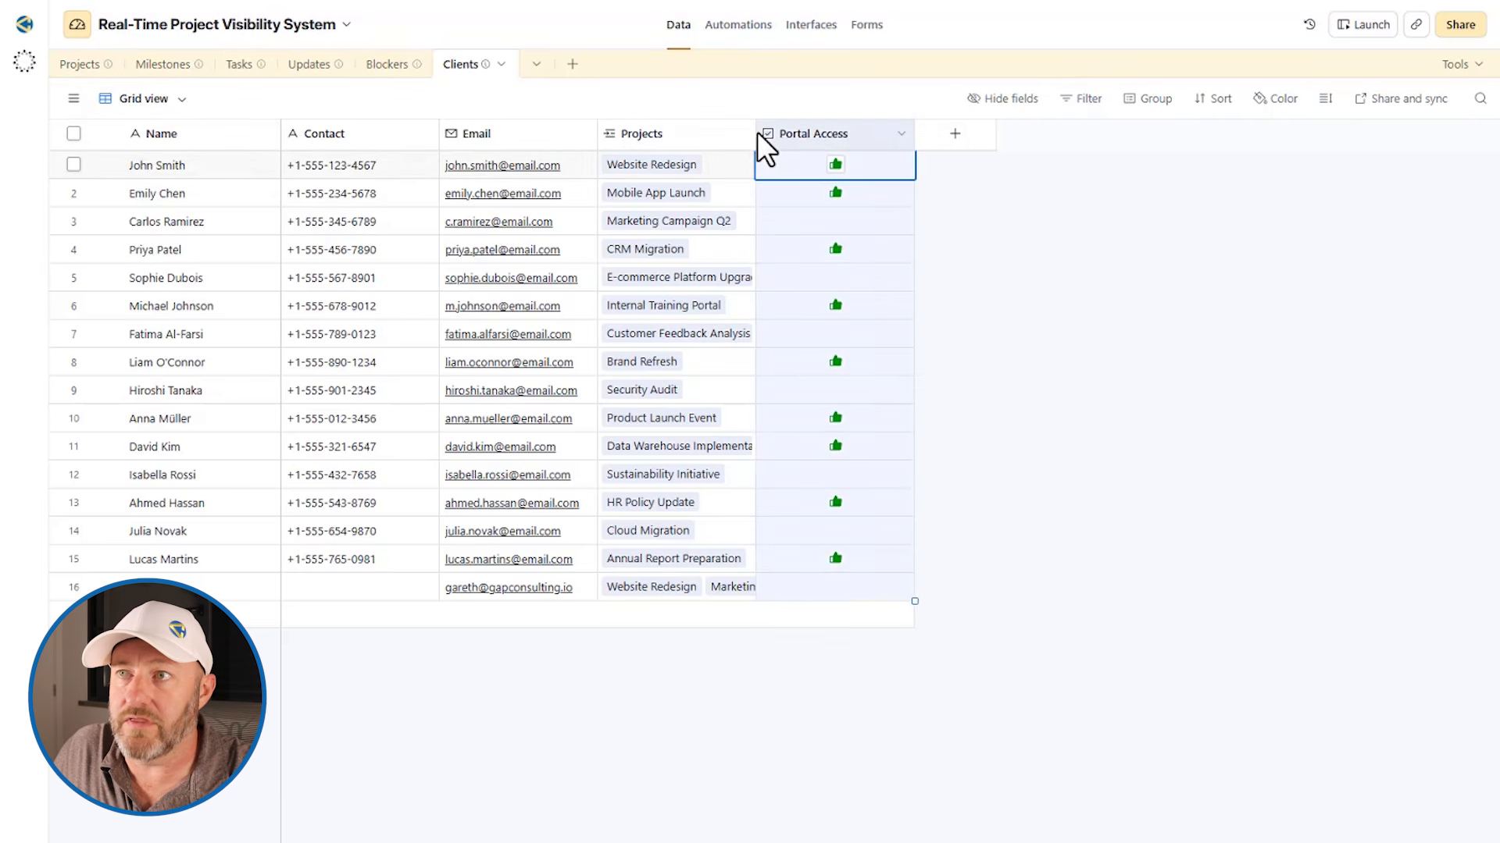
# Widen the Projects column in Airtable's Clients table and check the Client Visible setting in the linked CRM Migration record
pyautogui.moveTo(752, 134); pyautogui.dragTo(1056, 138)
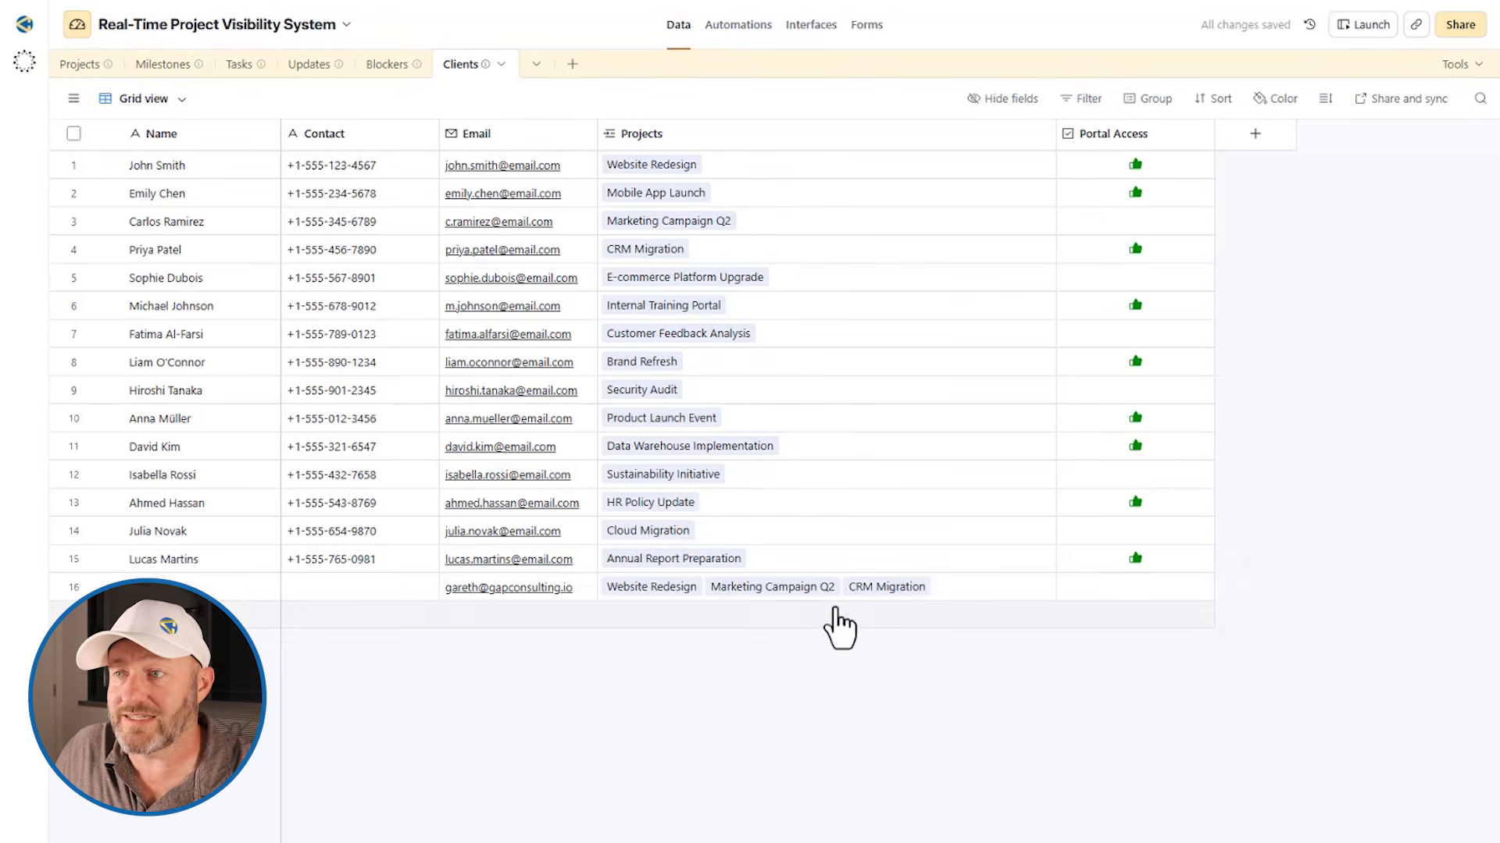
pyautogui.click(887, 587)
pyautogui.click(890, 588)
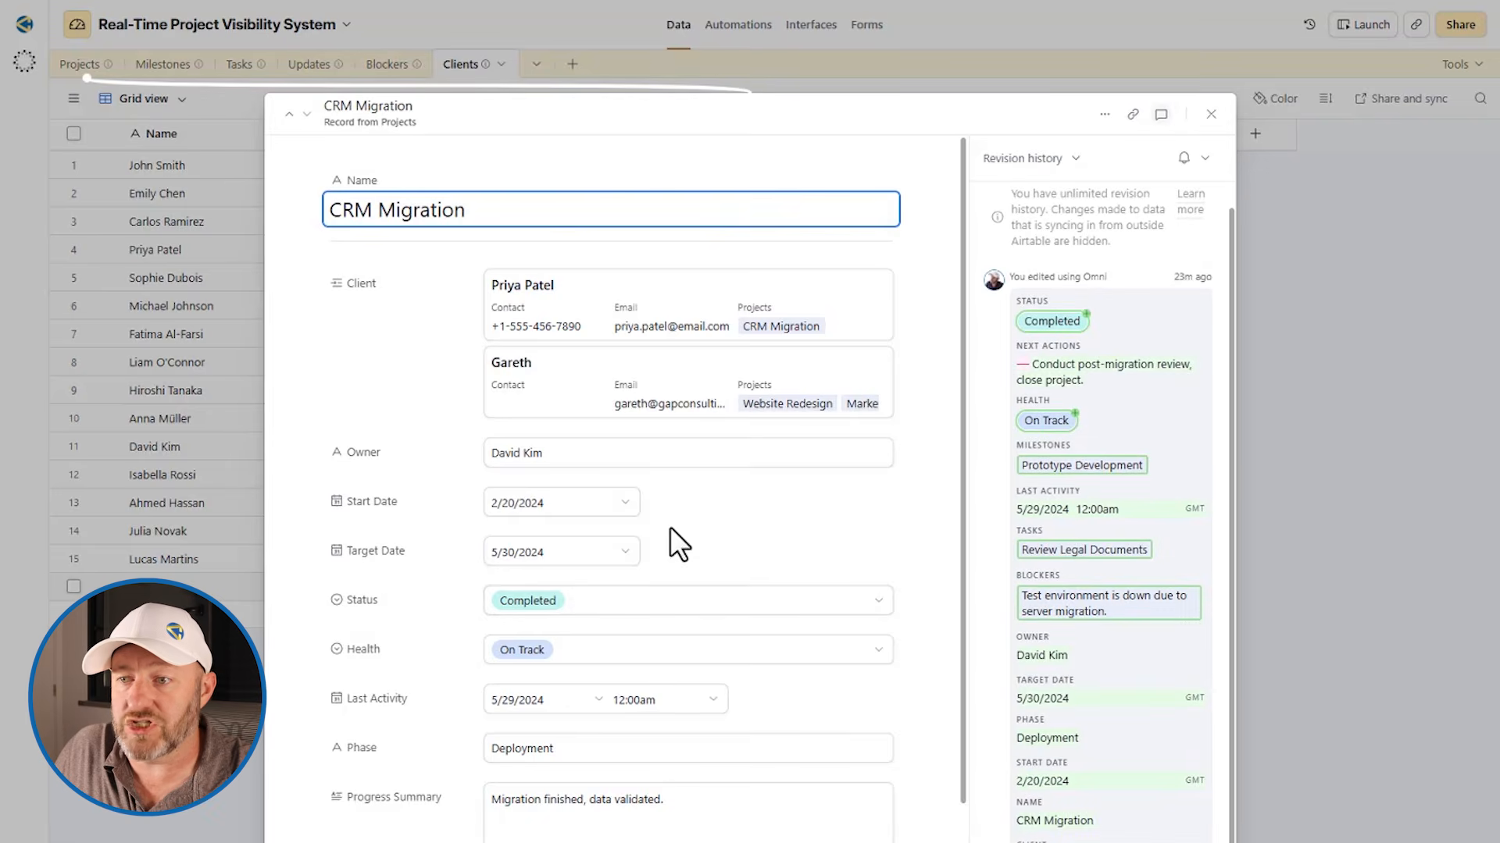
pyautogui.scroll(-5, 669, 527)
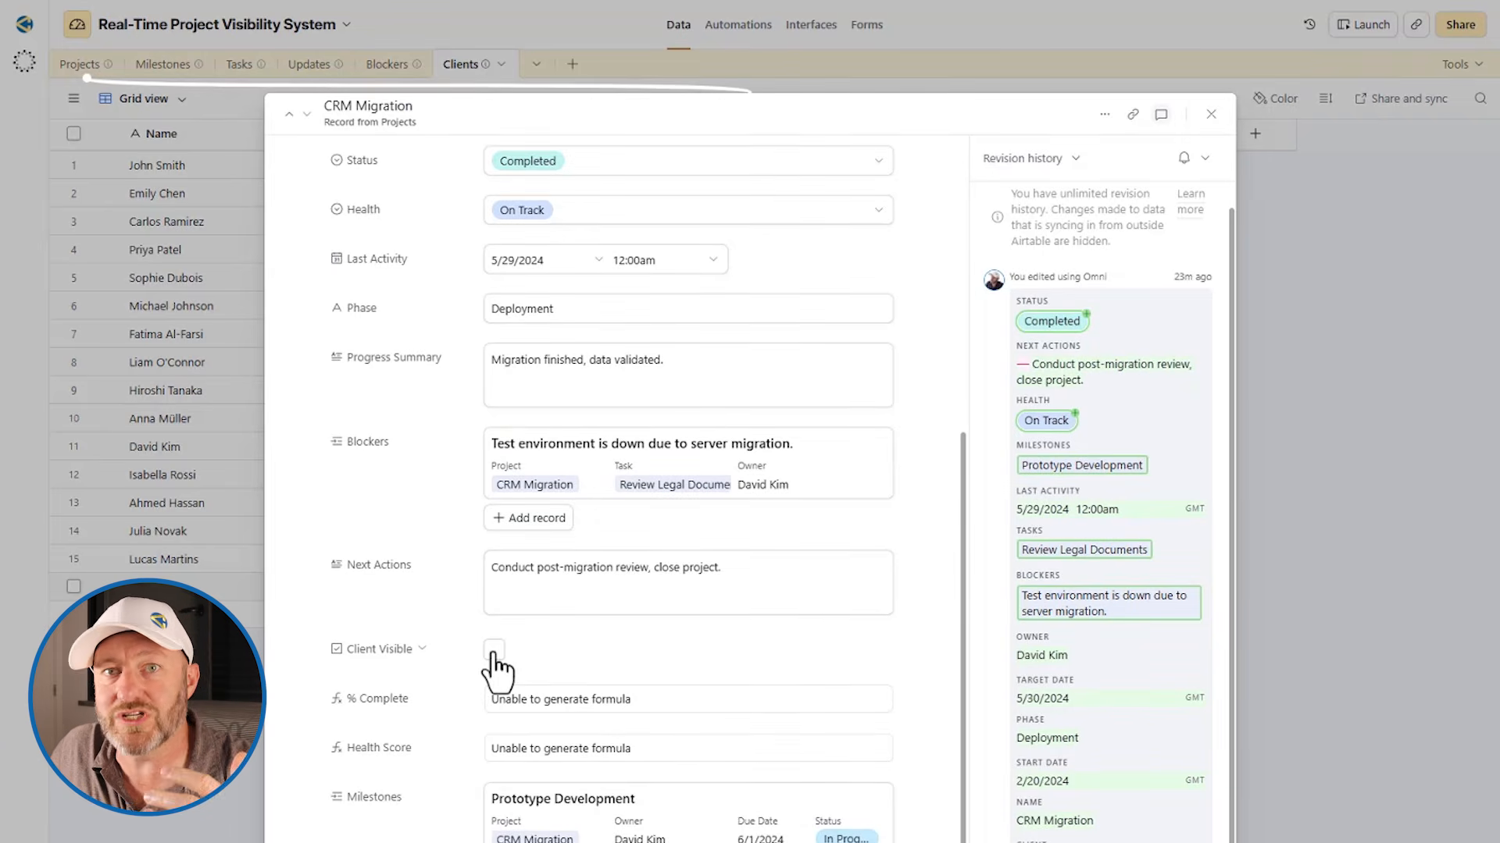
pyautogui.click(1308, 526)
# Check the Client Visible setting in the linked Marketing Campaign Q2 and Website Redesign project records
pyautogui.click(789, 592)
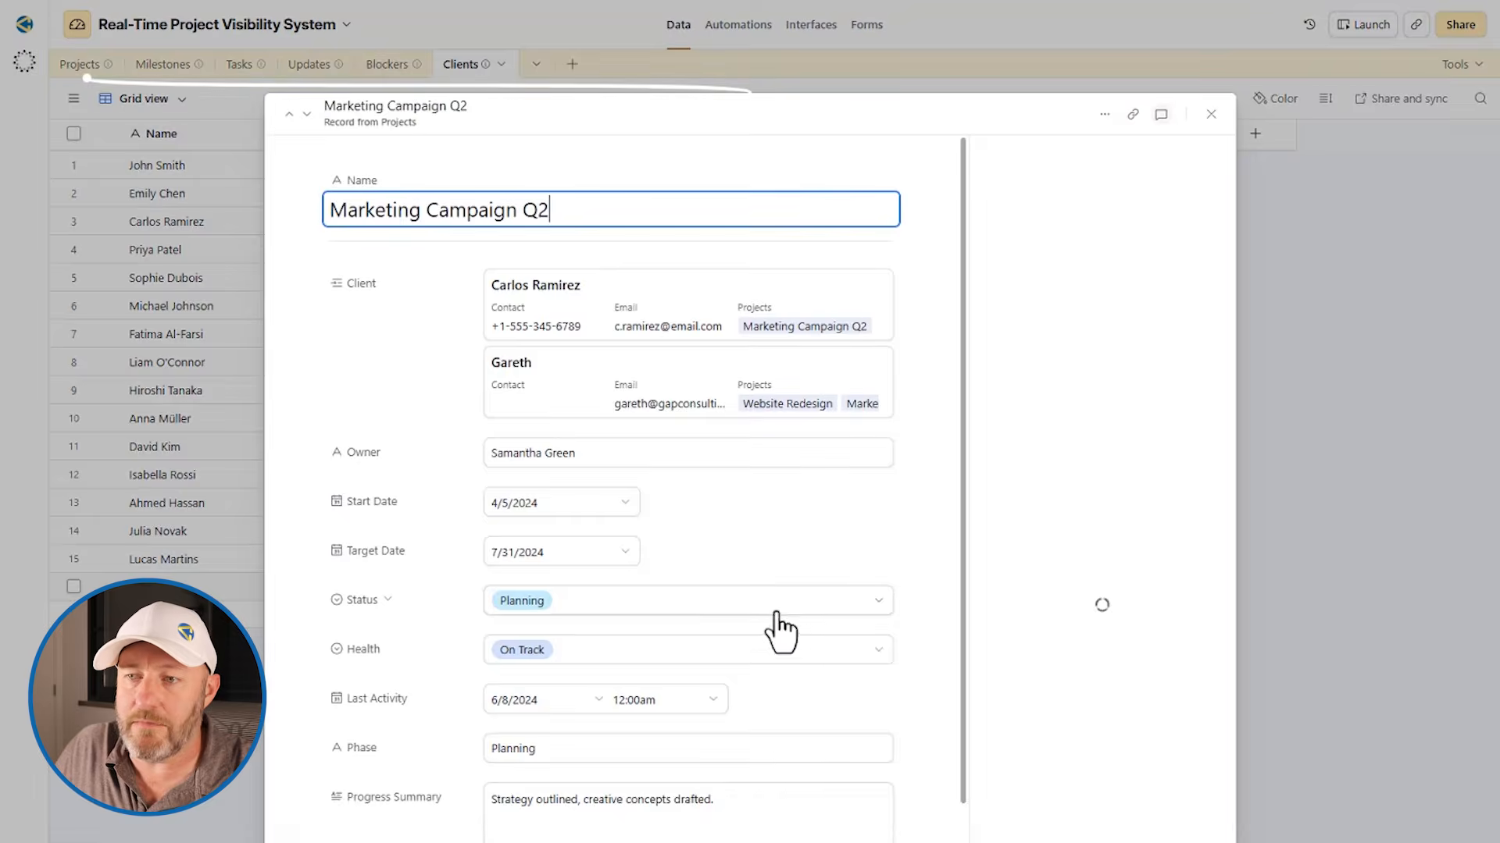
pyautogui.scroll(-5, 670, 703)
pyautogui.press('Escape')
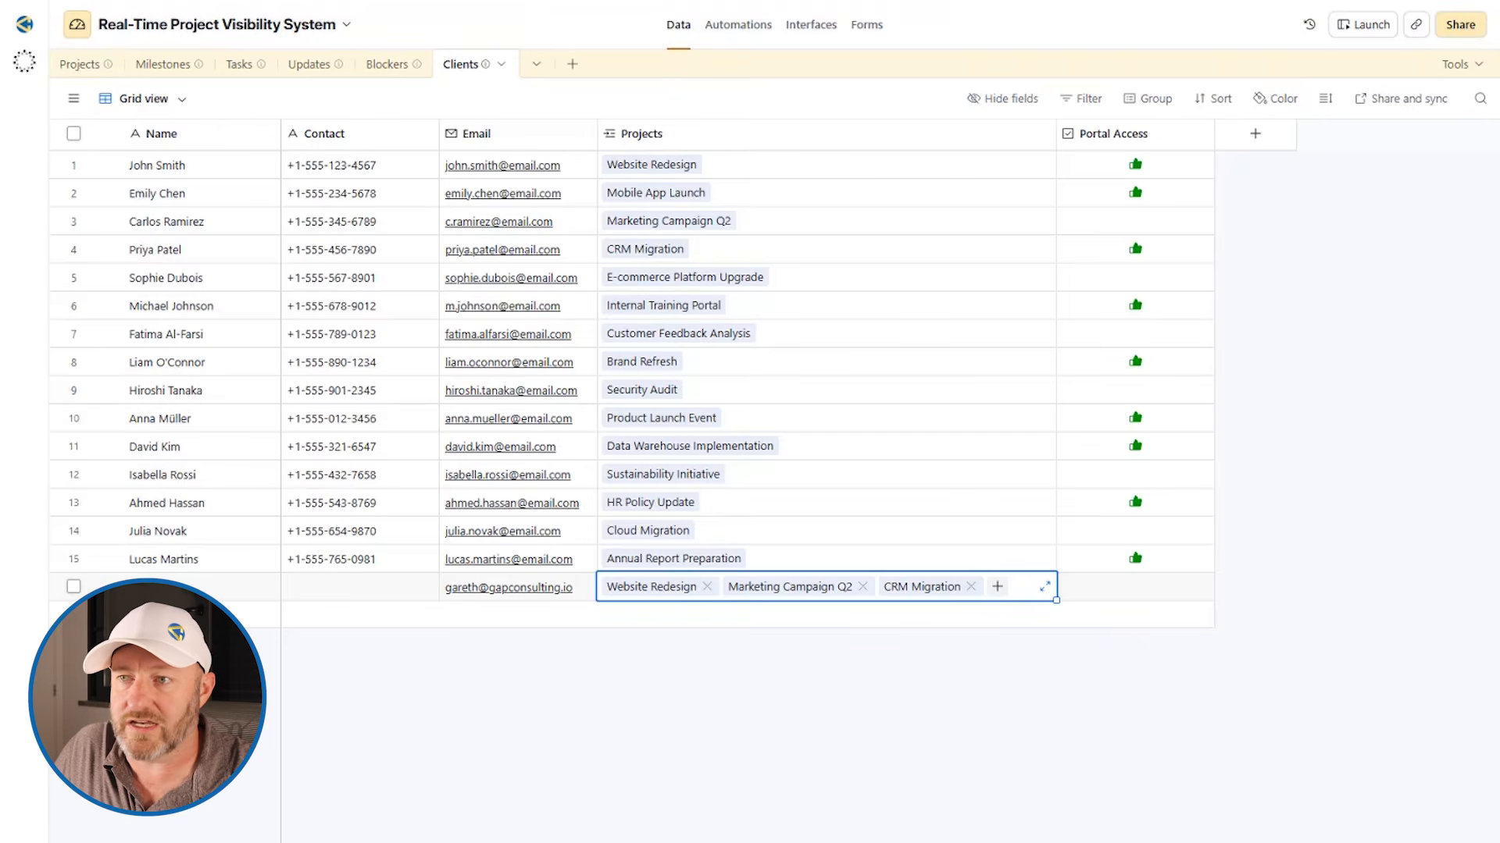
pyautogui.click(629, 589)
pyautogui.scroll(-5, 560, 754)
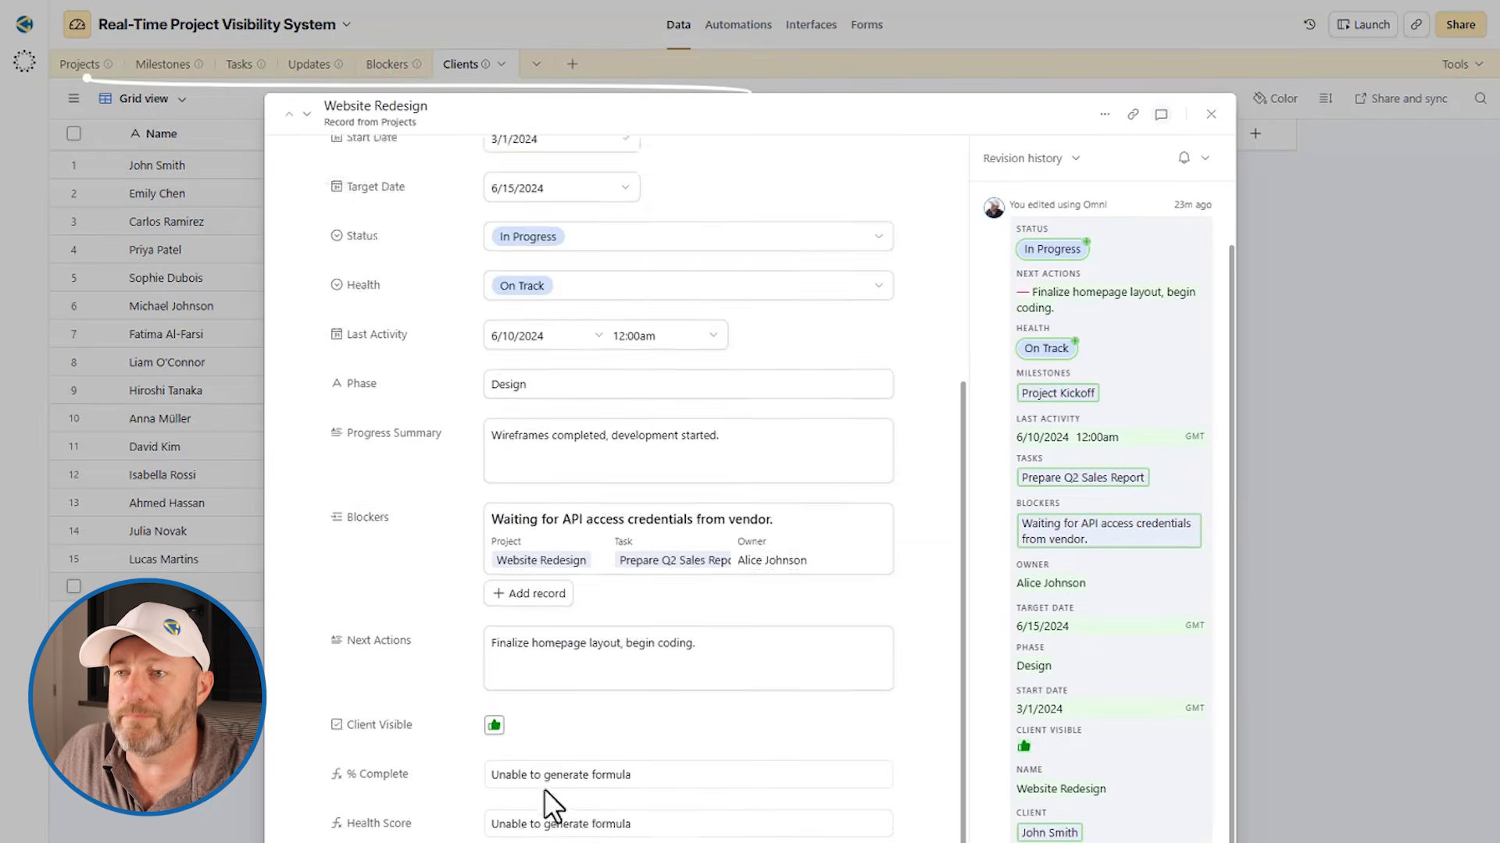